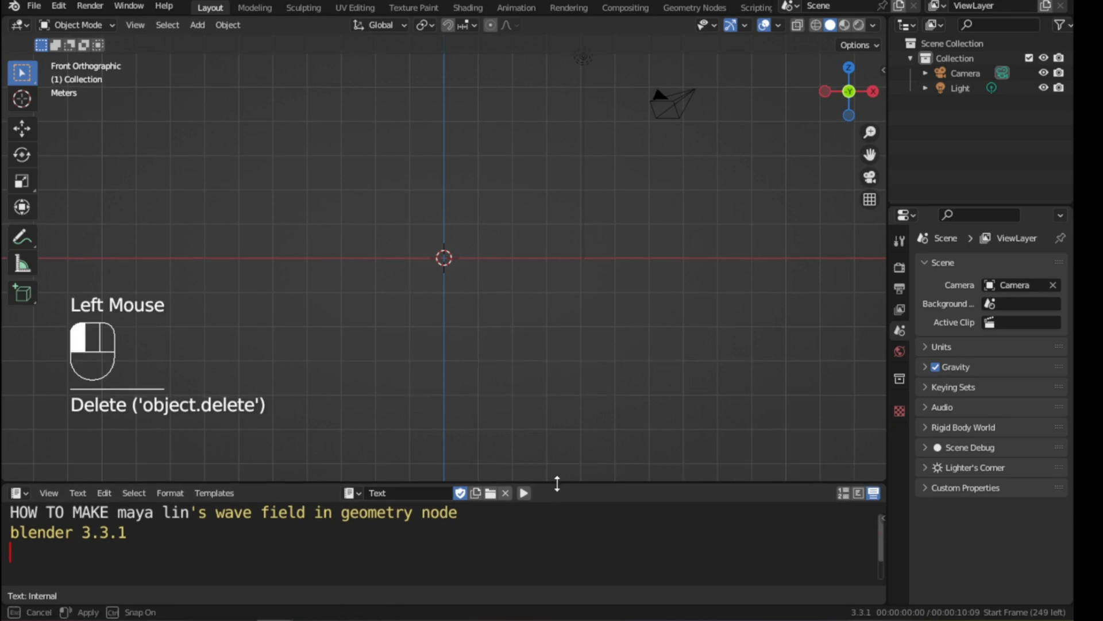
# Add a mesh plane at the world origin and view it up close in perspective
pyautogui.hotkey('shift', 'a')
pyautogui.moveTo(462, 239)
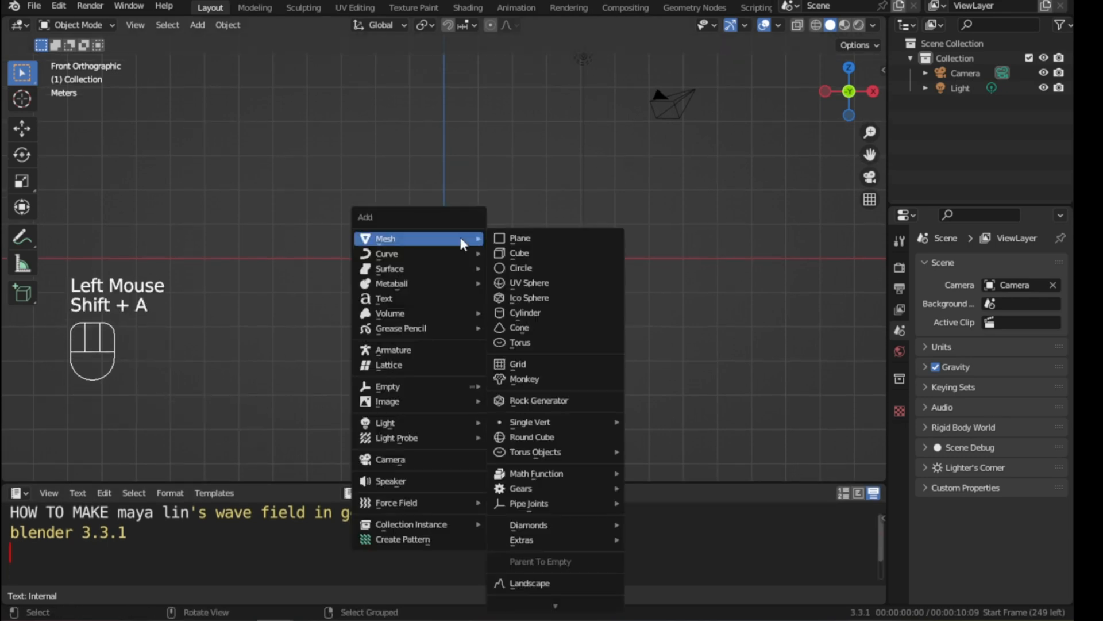
pyautogui.click(541, 239)
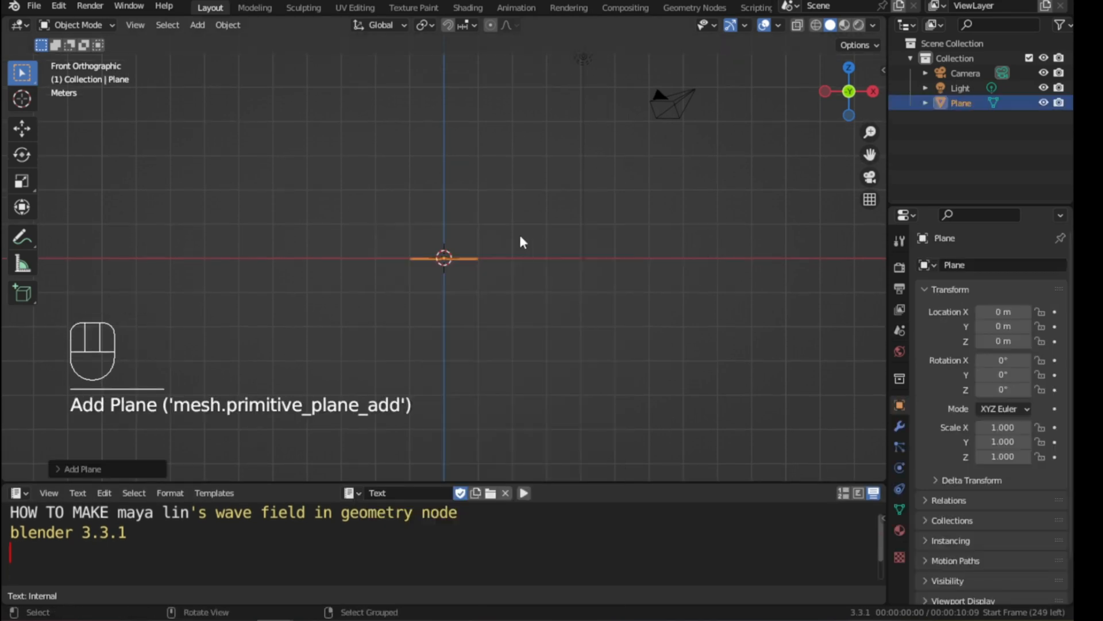
pyautogui.moveTo(490, 239); pyautogui.dragTo(515, 289, button='middle')
pyautogui.scroll(4, 434, 293)
pyautogui.scroll(2, 513, 286)
pyautogui.press('Tab')
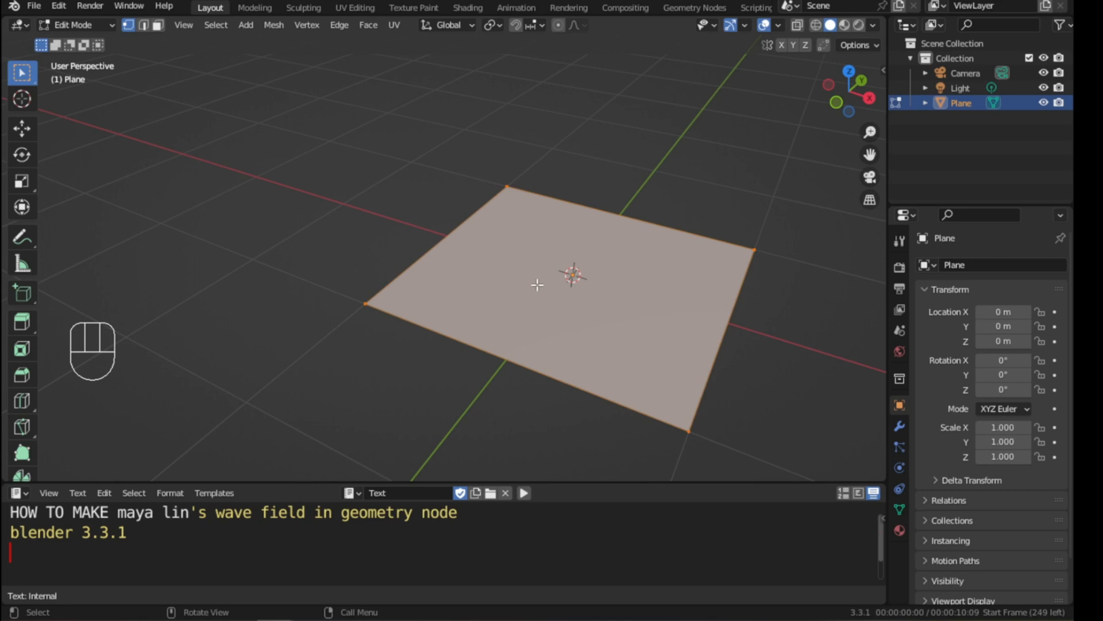
pyautogui.press('Tab')
pyautogui.moveTo(481, 313); pyautogui.dragTo(500, 302, button='middle')
# Add the note line "we can do it on displacement map but we do it on GEOMETRY NODE" to the text block
pyautogui.click(32, 556)
pyautogui.write('we')
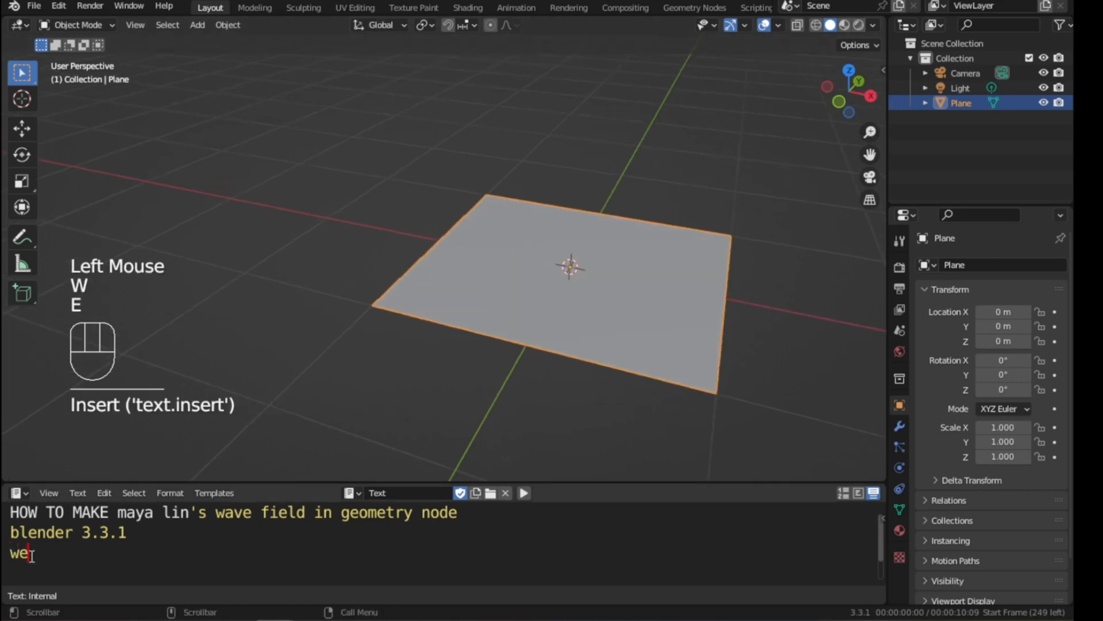
pyautogui.write(' can do it in')
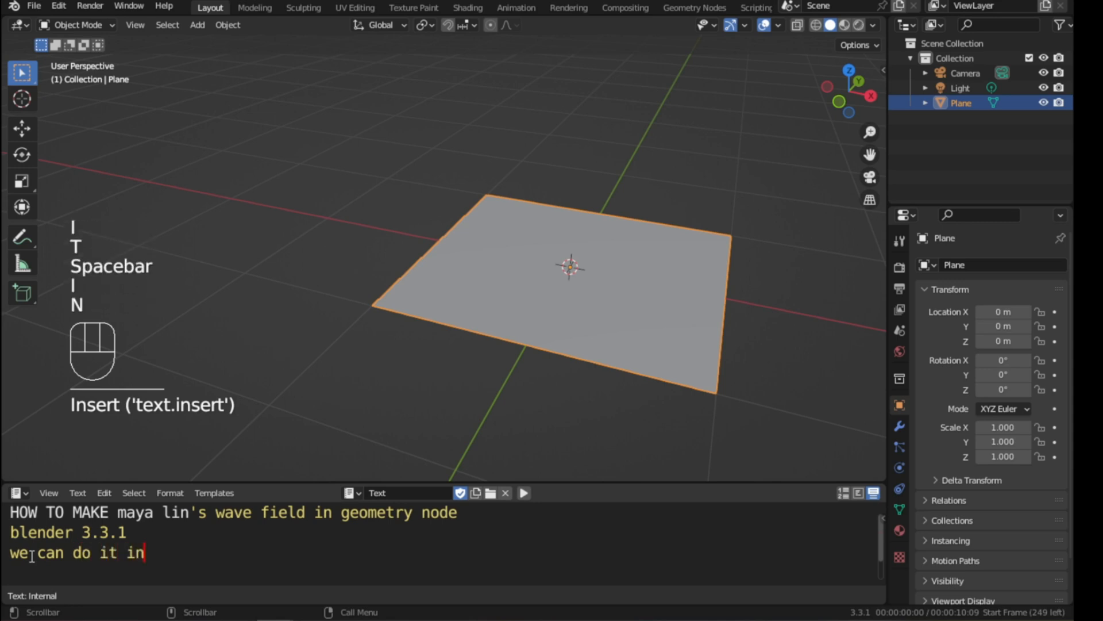
pyautogui.press('BackSpace')
pyautogui.press('BackSpace')
pyautogui.write('on d')
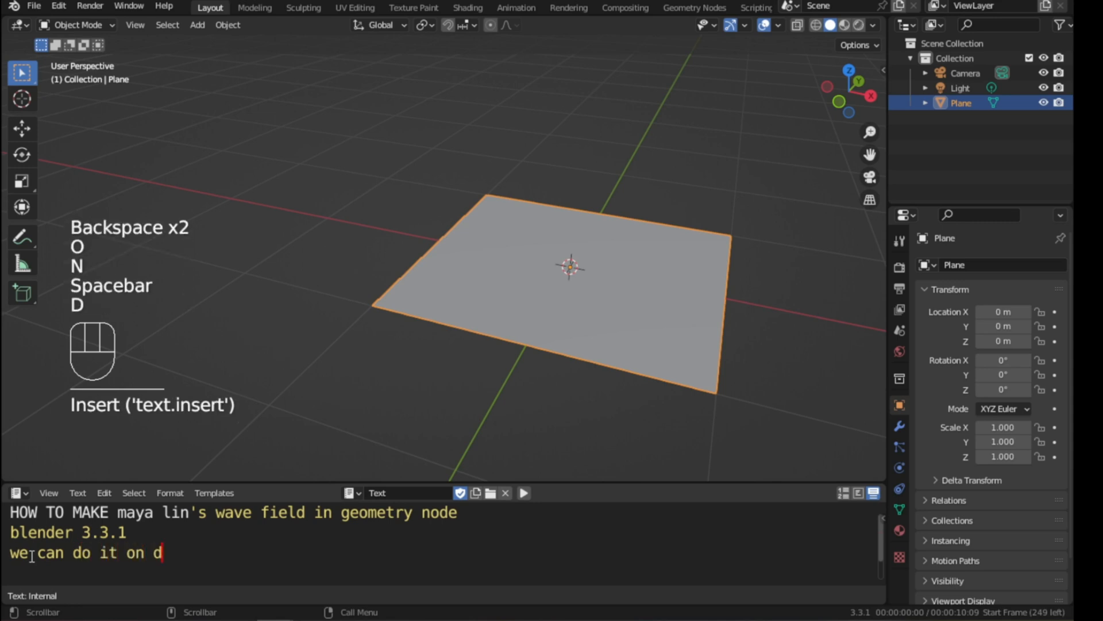
pyautogui.write('isplacement')
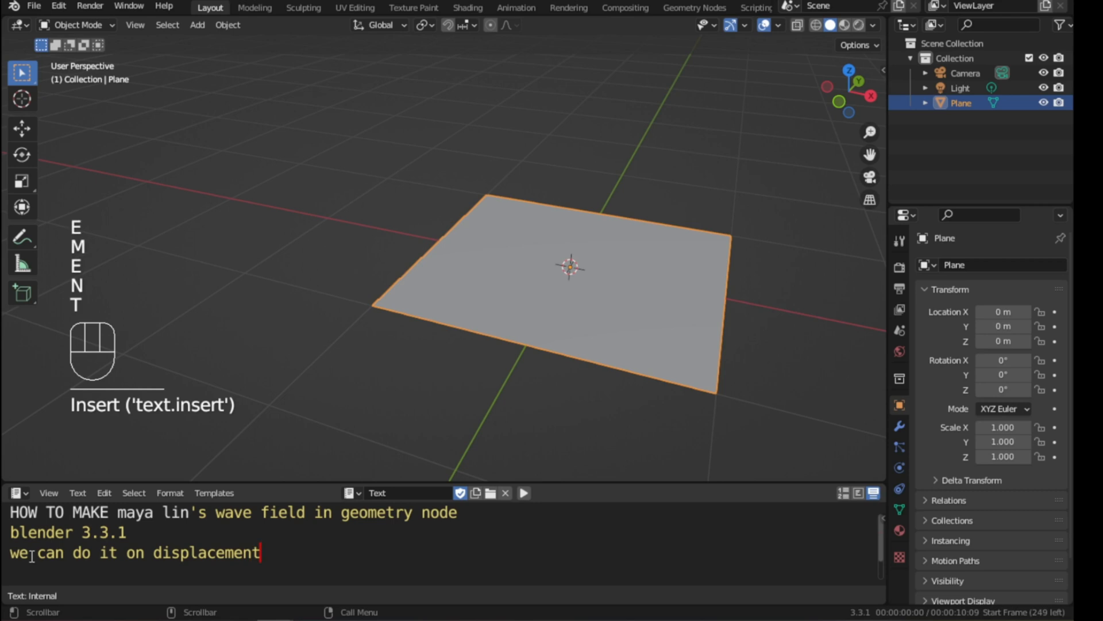
pyautogui.write(' map but w')
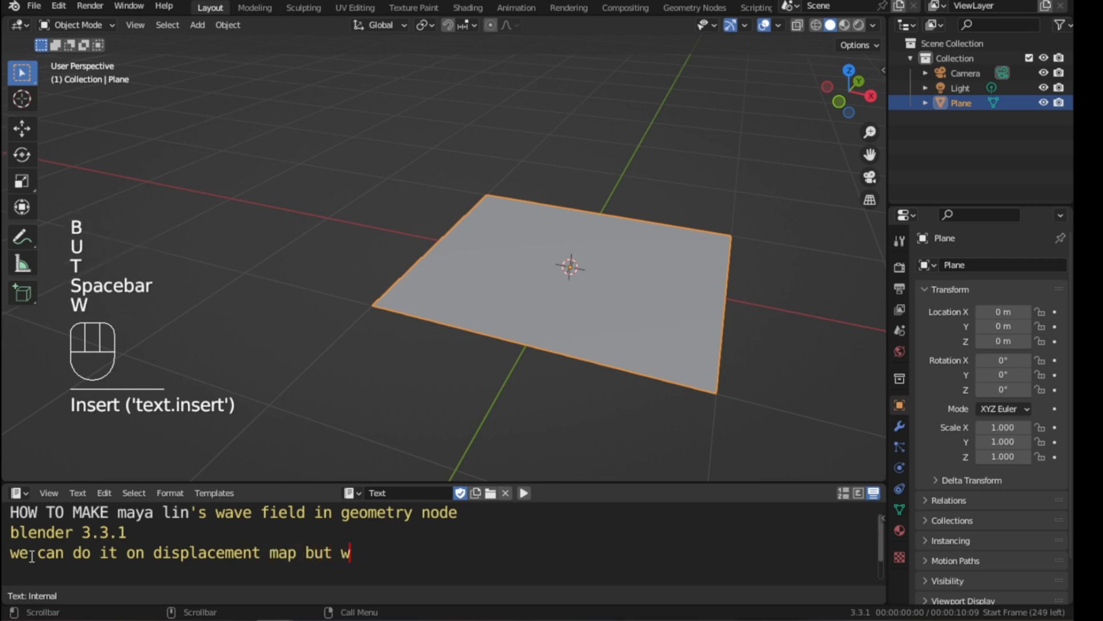
pyautogui.write('e d')
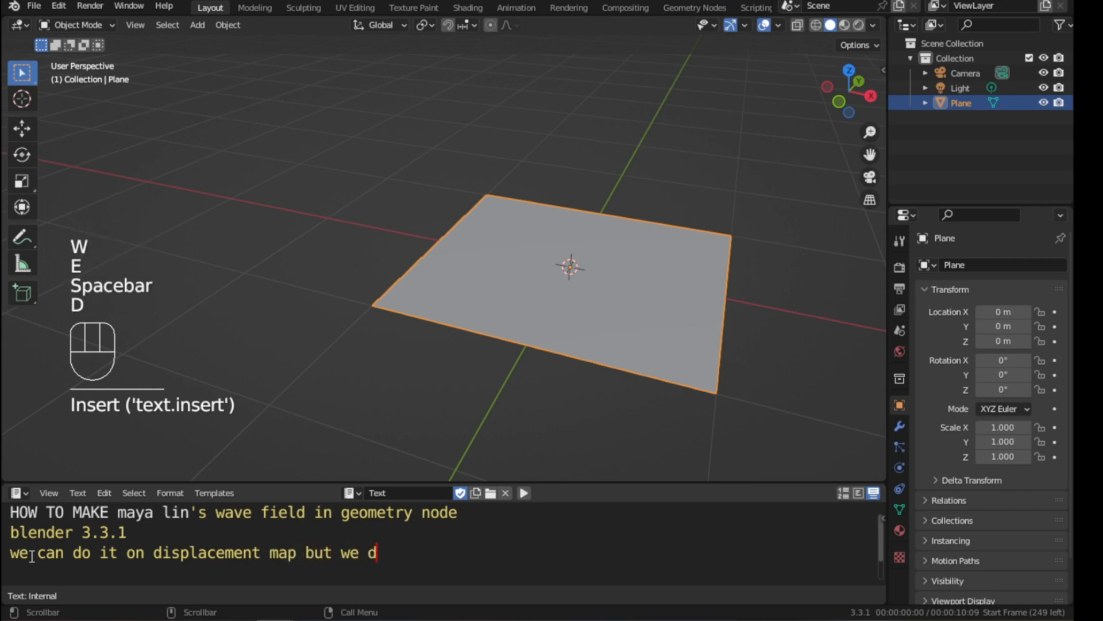
pyautogui.write('o it on ')
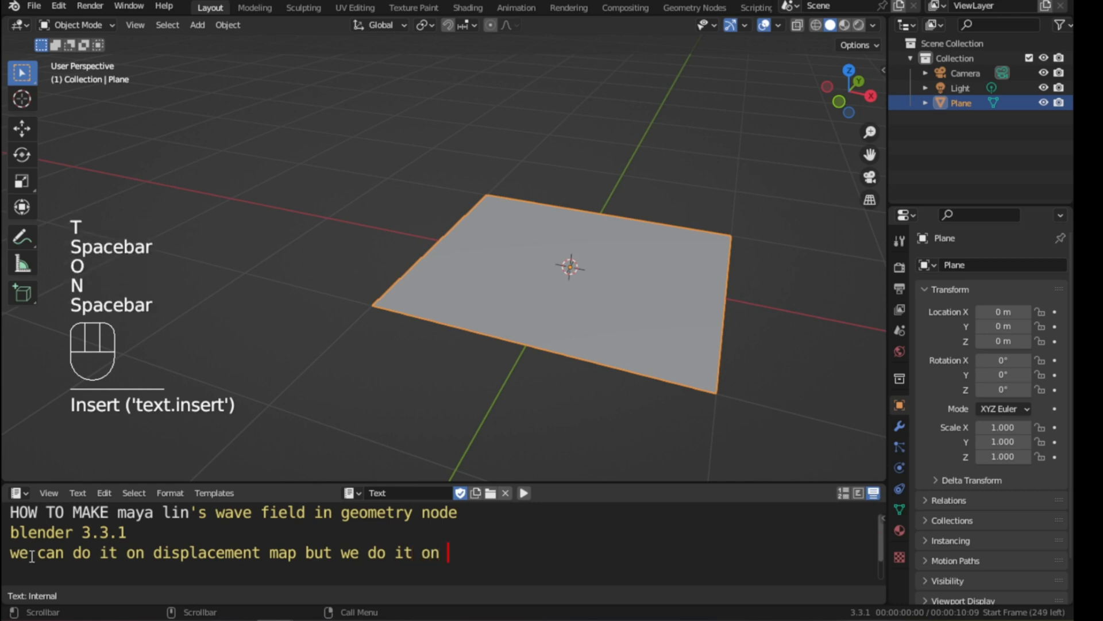
pyautogui.write('GEOMETRY NODE')
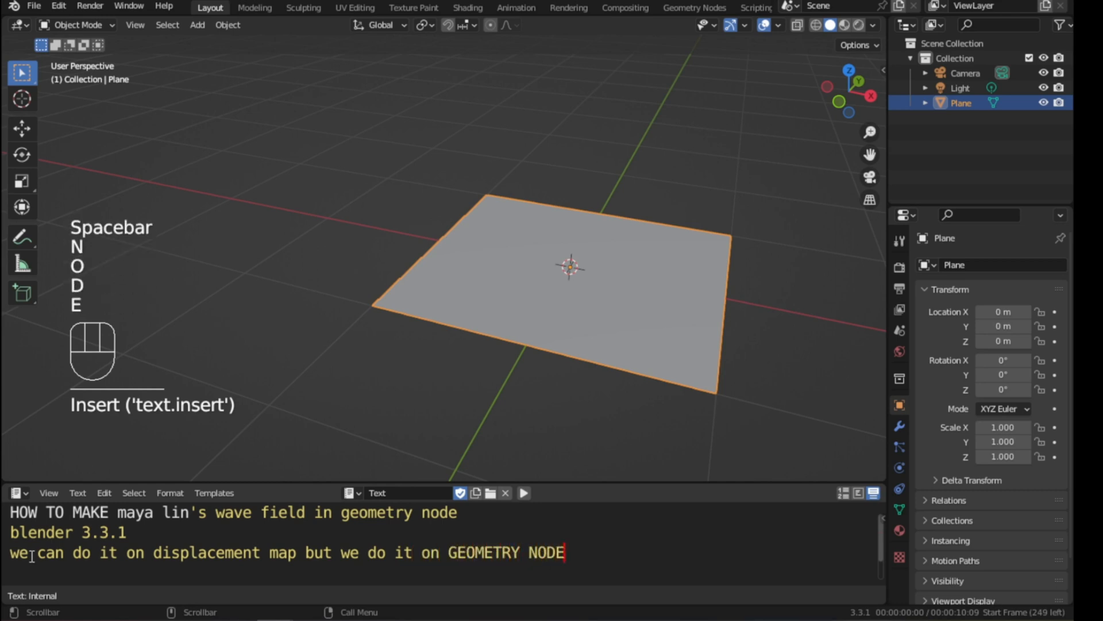
pyautogui.press('Return')
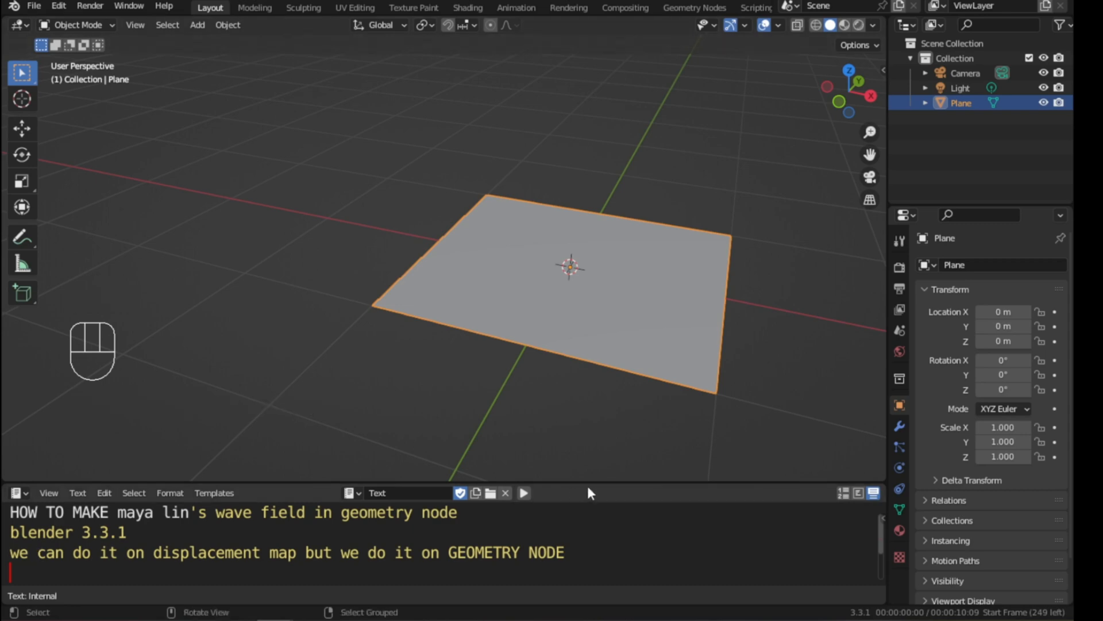
# Switch to the Geometry Nodes workspace and activate the Screencast Keys display in its 3D viewport
pyautogui.moveTo(588, 482); pyautogui.dragTo(589, 494)
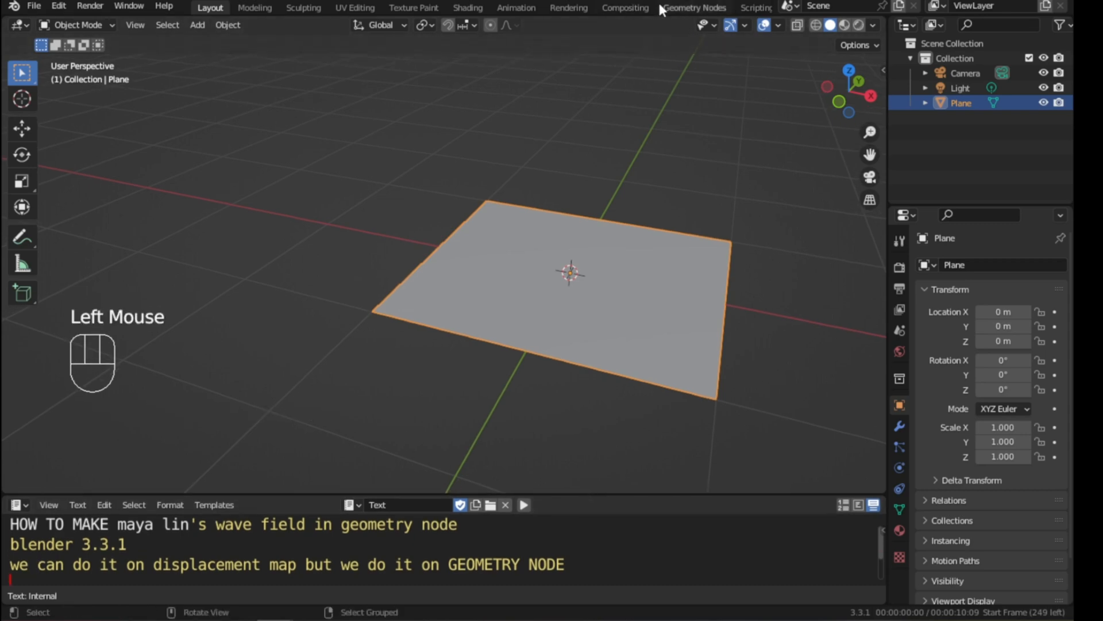
pyautogui.click(684, 8)
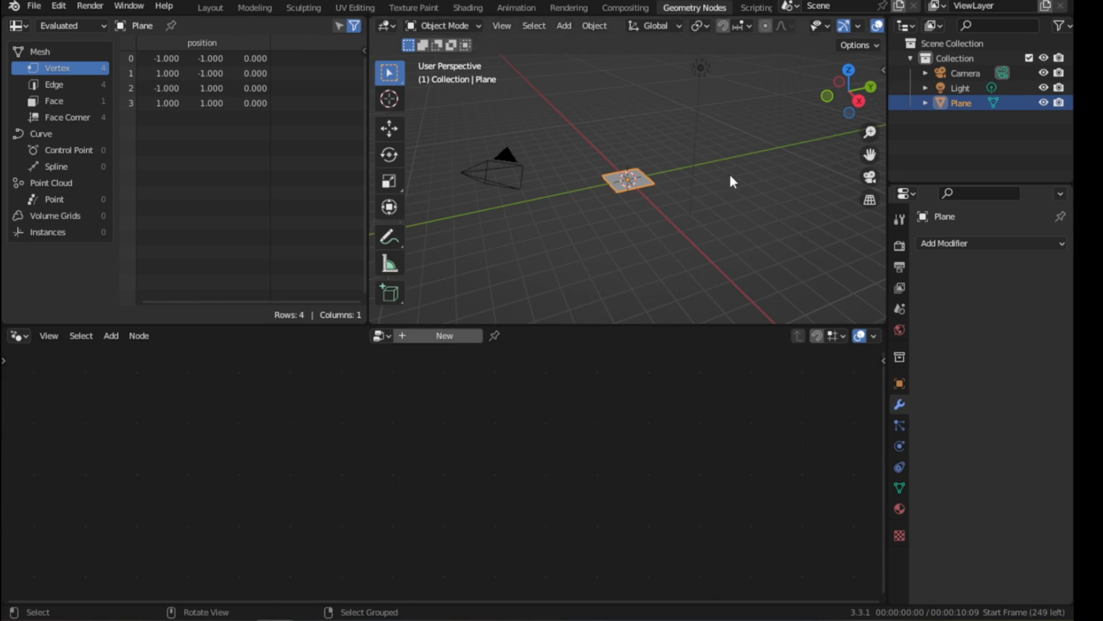
pyautogui.press('n')
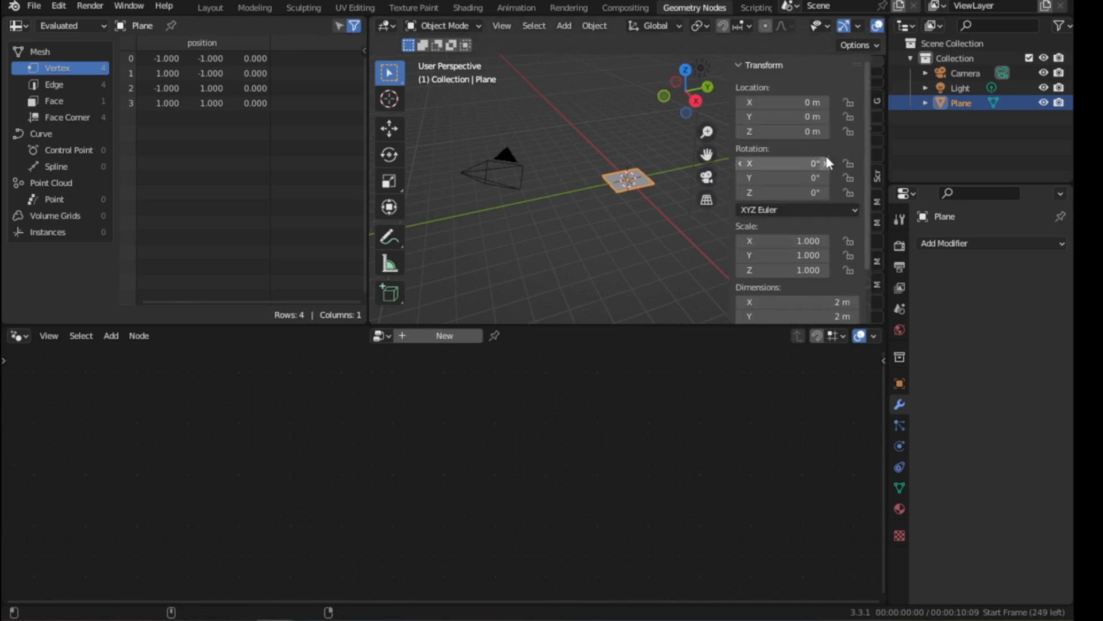
pyautogui.click(876, 175)
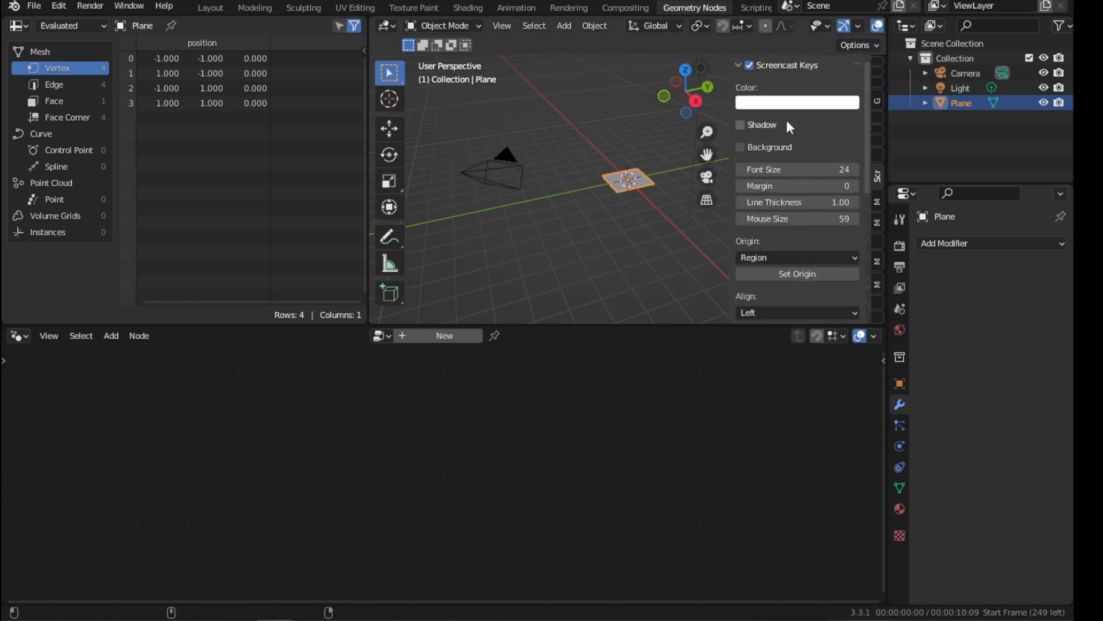
pyautogui.click(745, 66)
pyautogui.press('n')
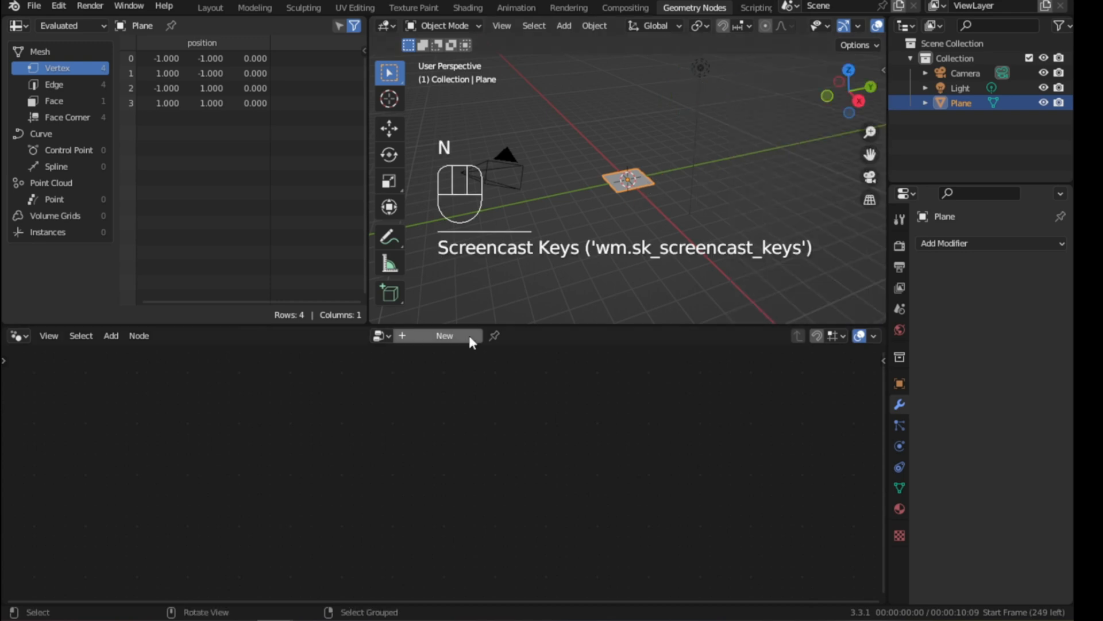
# Create a new geometry node tree on the plane and name it "maya lin's field"
pyautogui.click(438, 336)
pyautogui.click(437, 335)
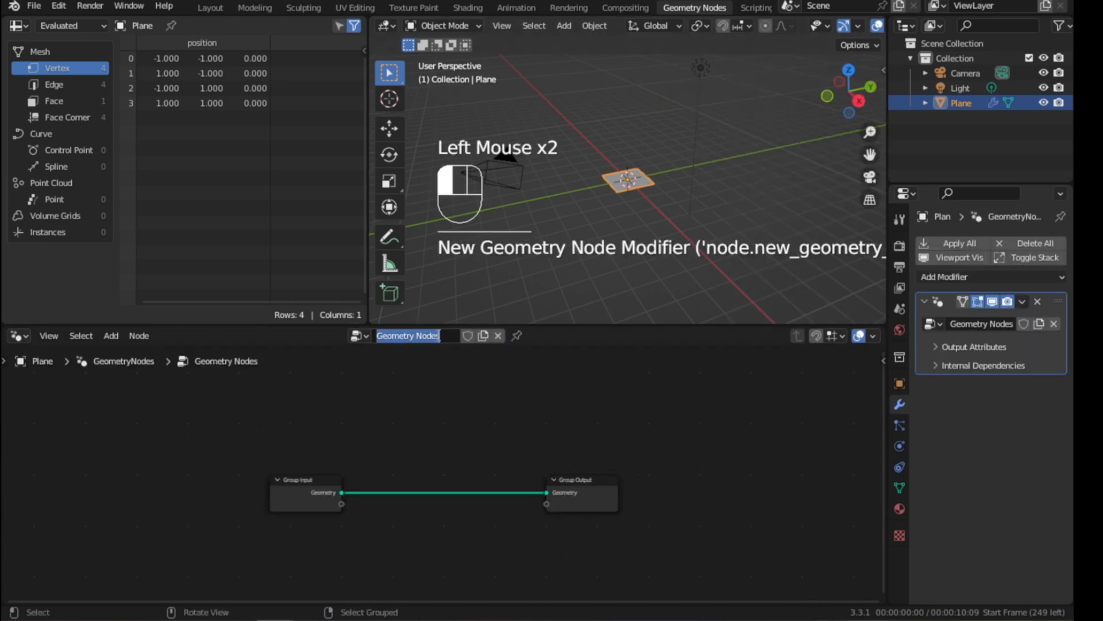
pyautogui.write("maya lin's field")
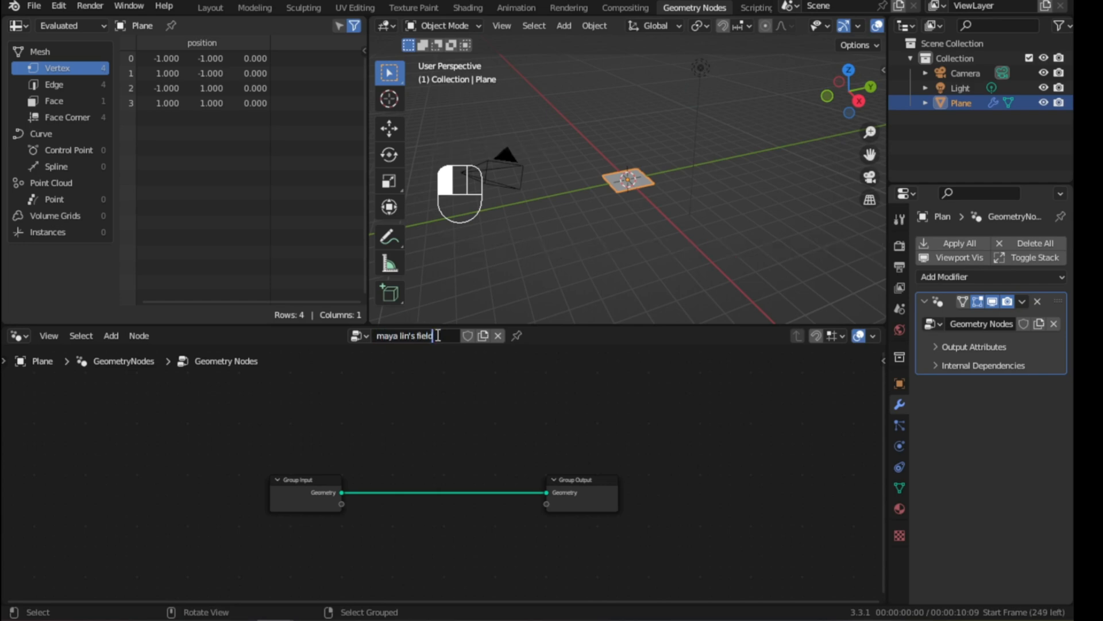
pyautogui.press('Return')
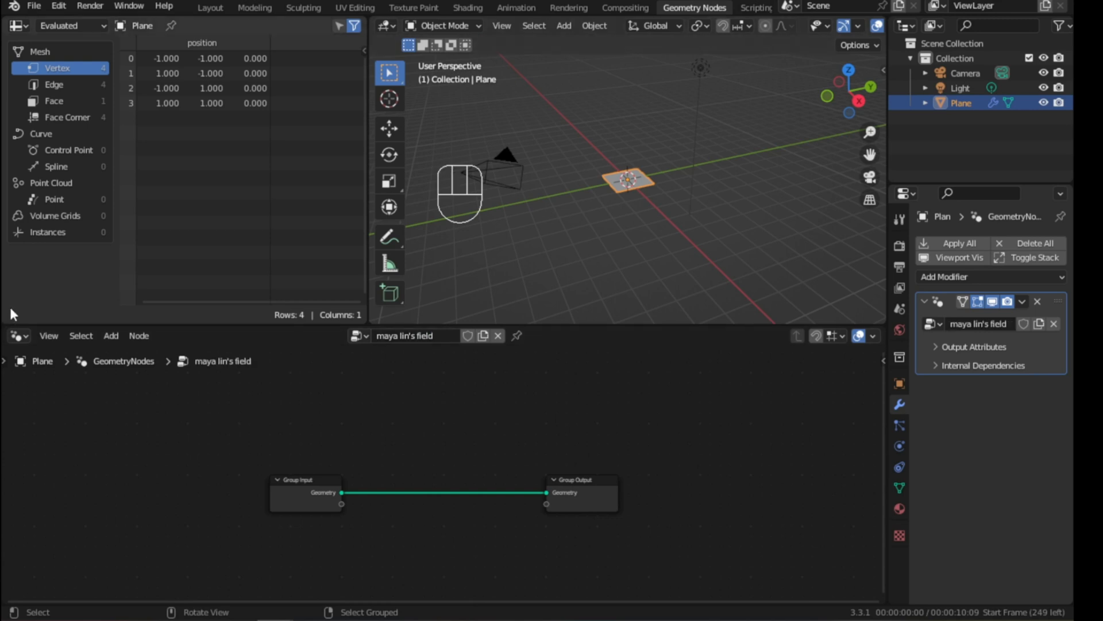
# Widen the 3D viewport by narrowing the spreadsheet area, and save the file
pyautogui.scroll(6, 636, 185)
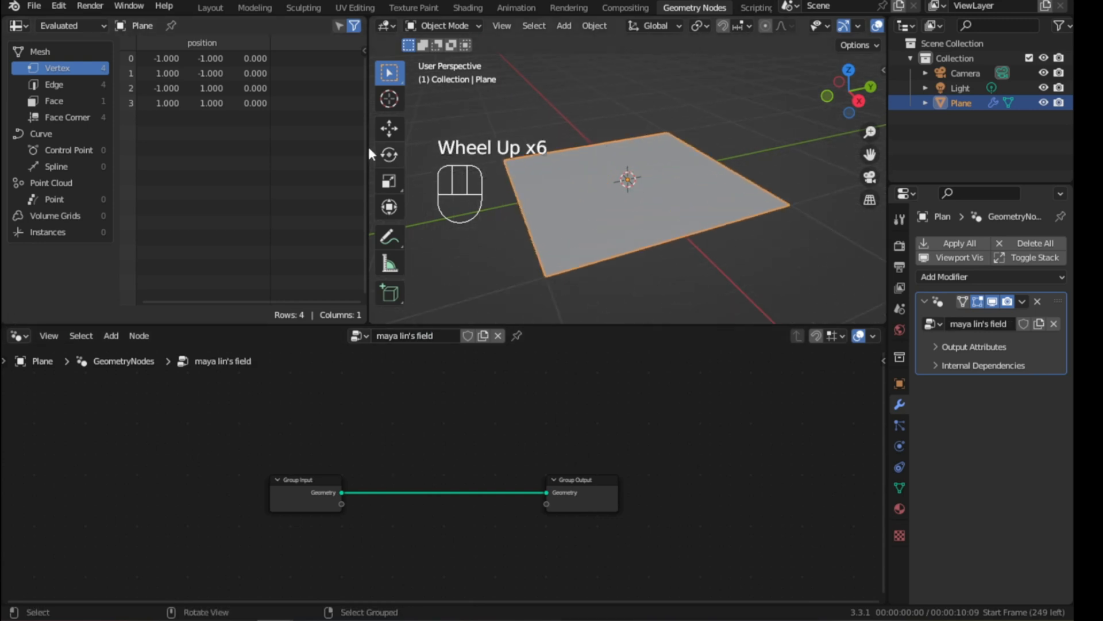
pyautogui.moveTo(369, 136); pyautogui.dragTo(130, 138)
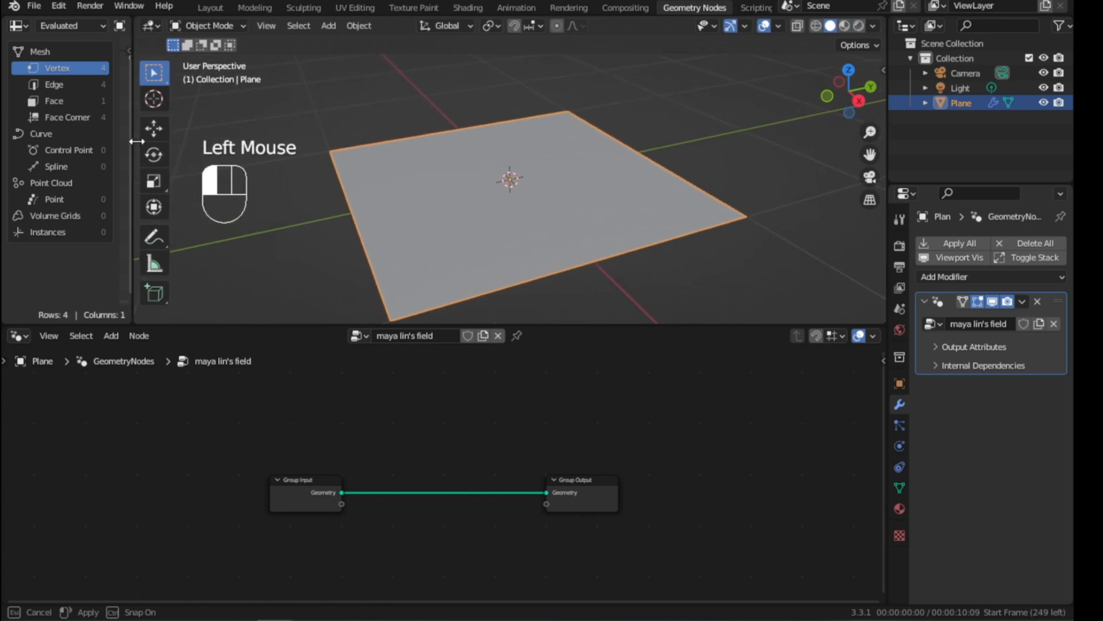
pyautogui.moveTo(446, 236); pyautogui.dragTo(439, 247, button='middle')
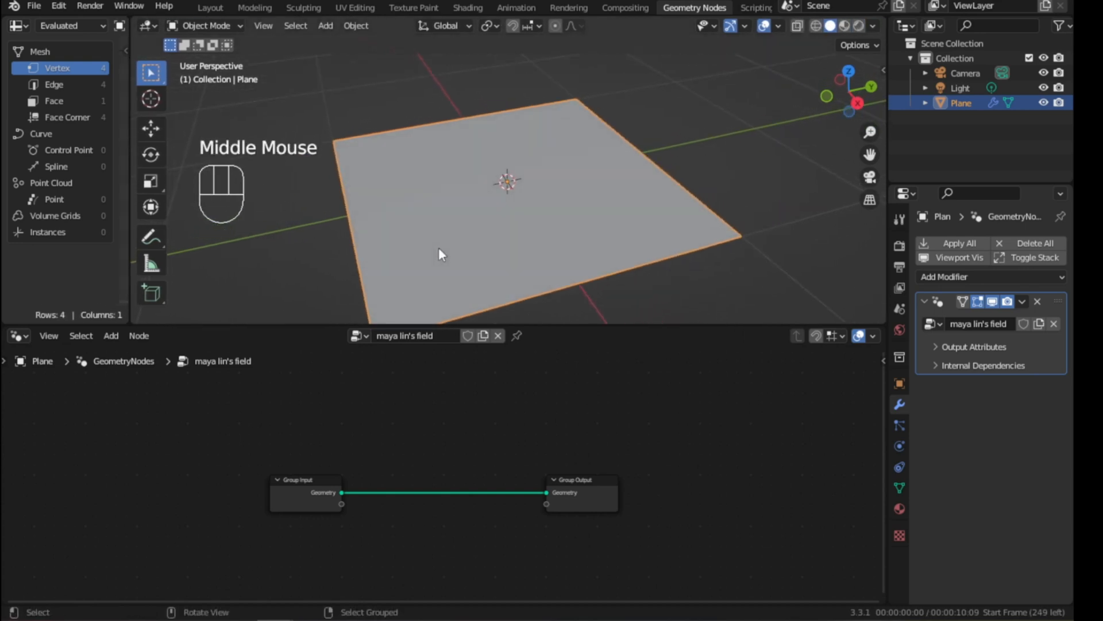
pyautogui.hotkey('ctrl', 's')
# Enable the wireframe overlay in the 3D viewport
pyautogui.click(778, 27)
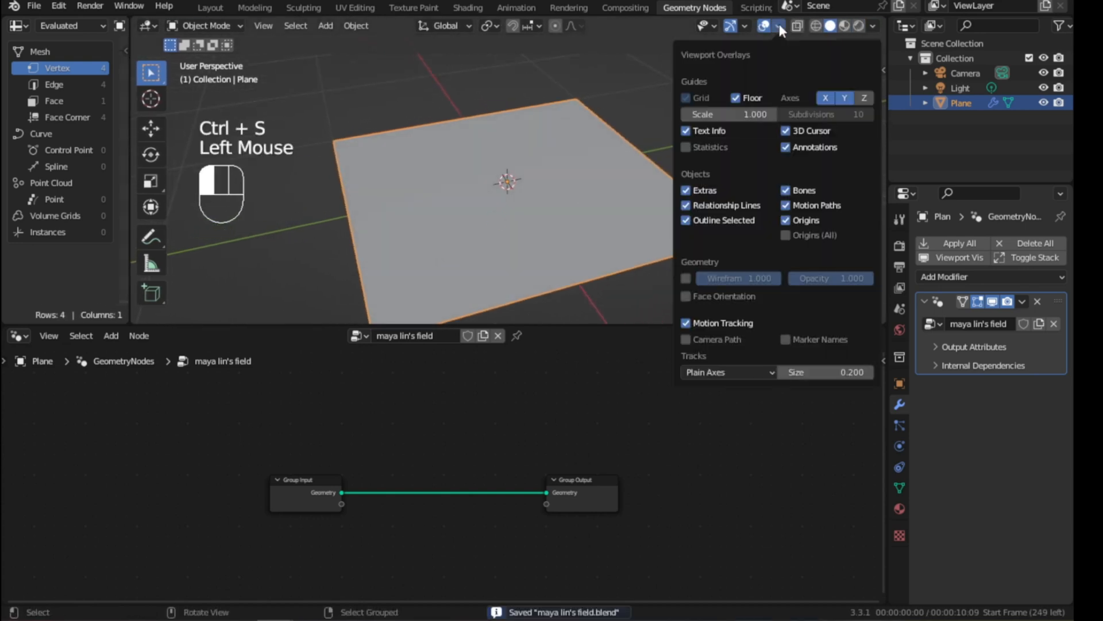
pyautogui.click(685, 279)
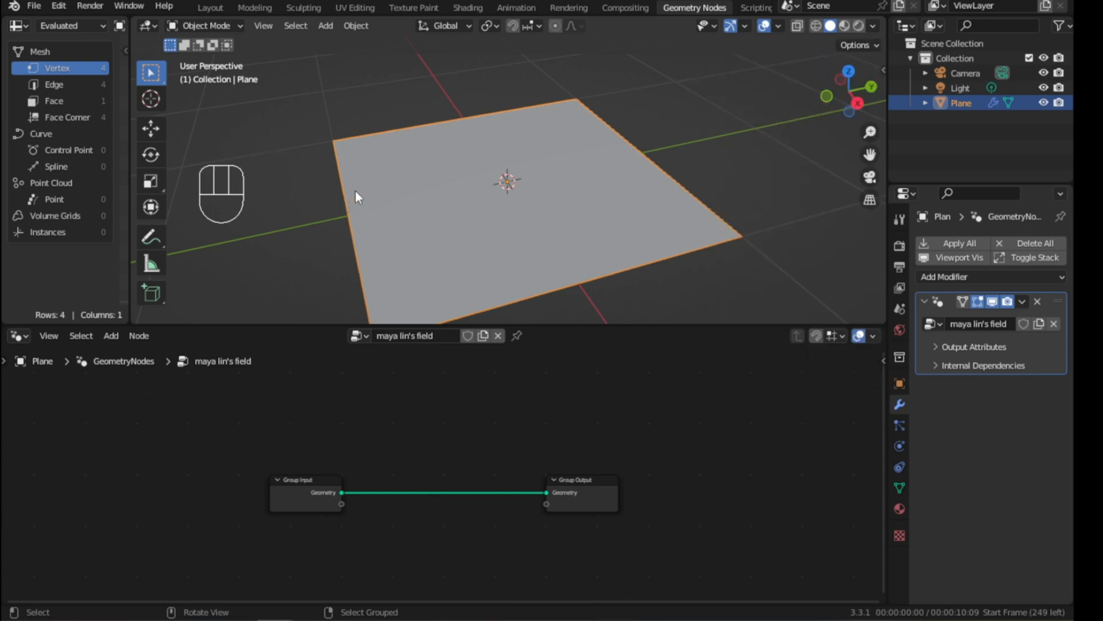
# Subdivide the plane's mesh once in Edit Mode, return to Object Mode and save the file
pyautogui.press('Tab')
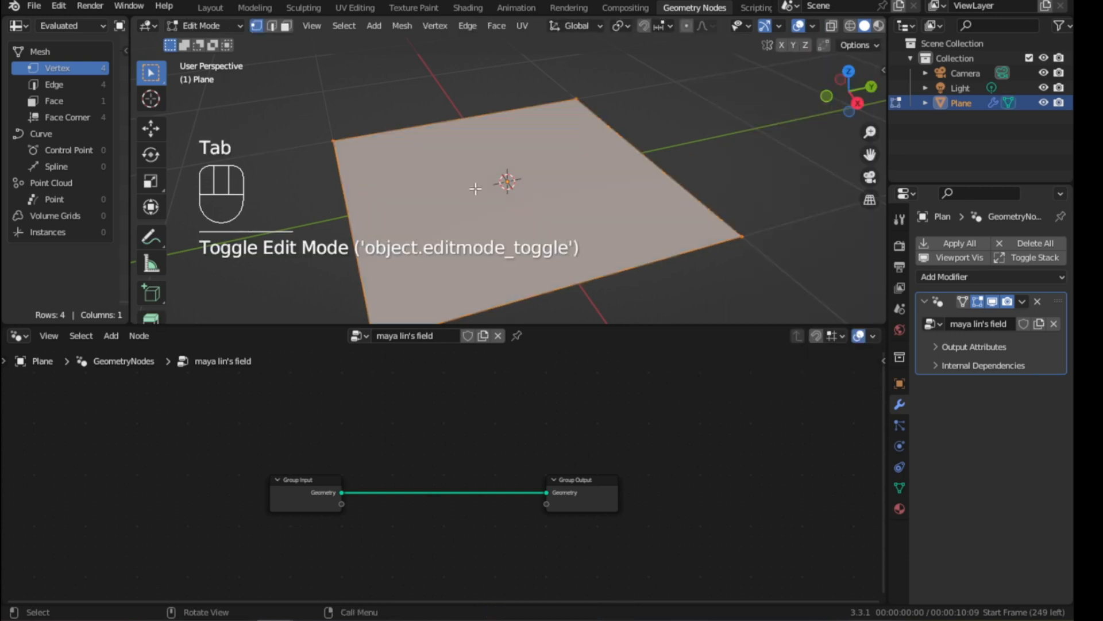
pyautogui.rightClick(336, 87)
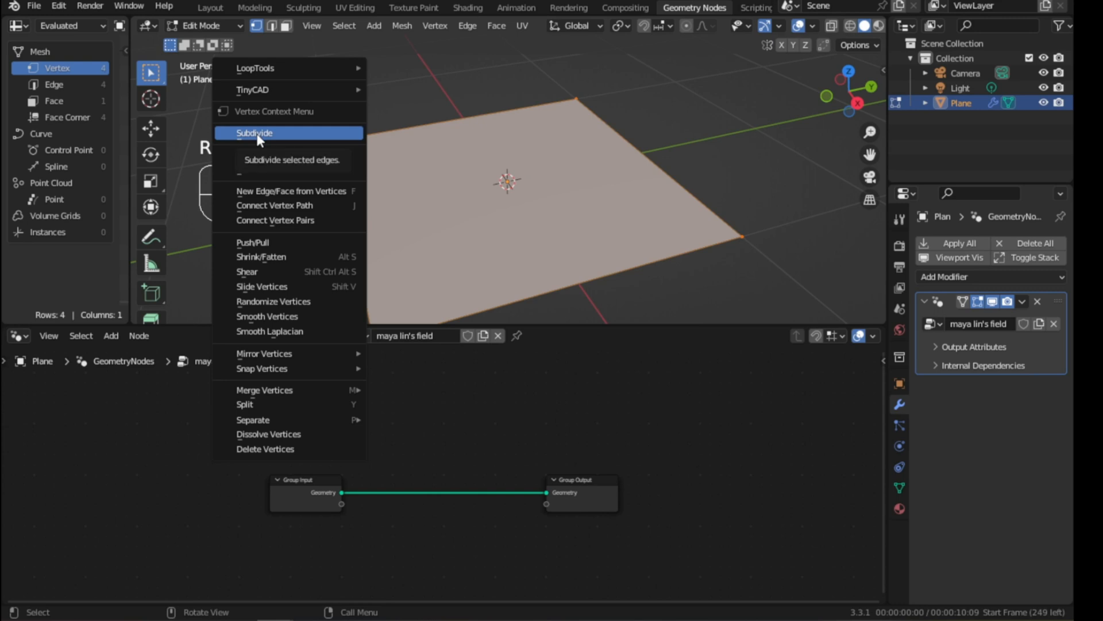
pyautogui.click(257, 134)
pyautogui.press('Tab')
pyautogui.moveTo(463, 218); pyautogui.dragTo(563, 209, button='middle')
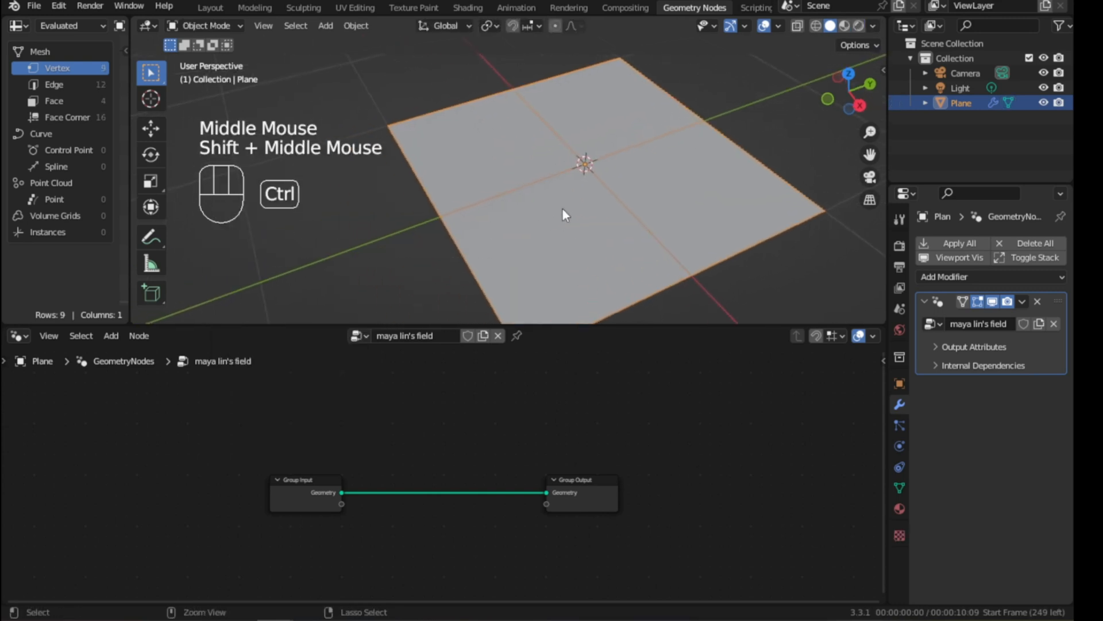
pyautogui.hotkey('ctrl', 's')
# Move the Group Output node slightly away from Group Input and make the node editor area taller
pyautogui.moveTo(582, 492); pyautogui.dragTo(600, 466)
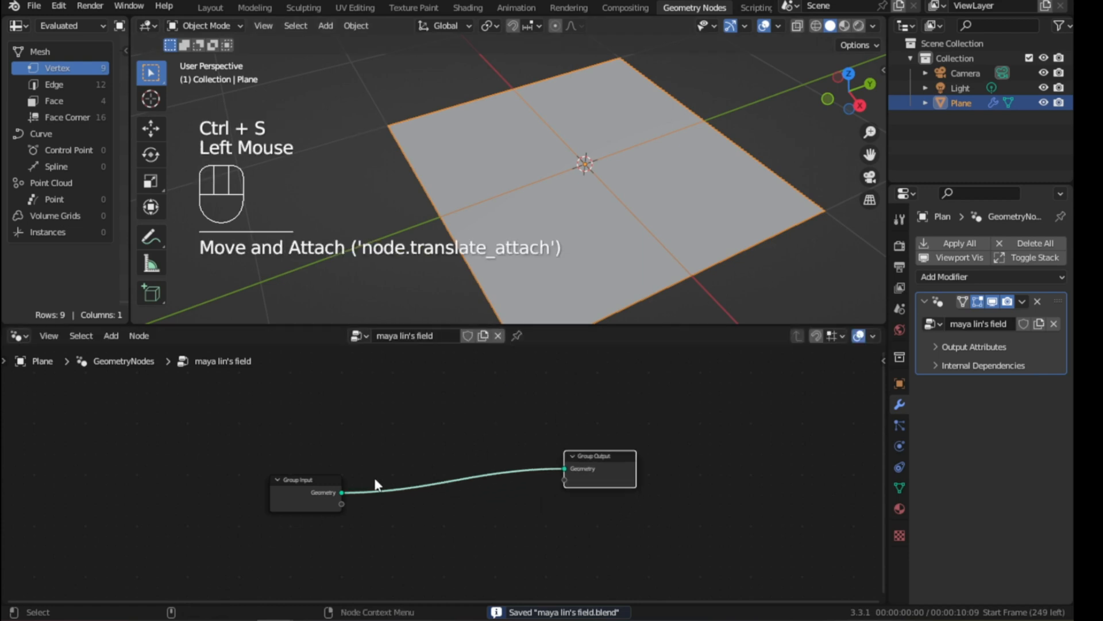
pyautogui.scroll(6, 445, 476)
pyautogui.moveTo(605, 323); pyautogui.dragTo(606, 287)
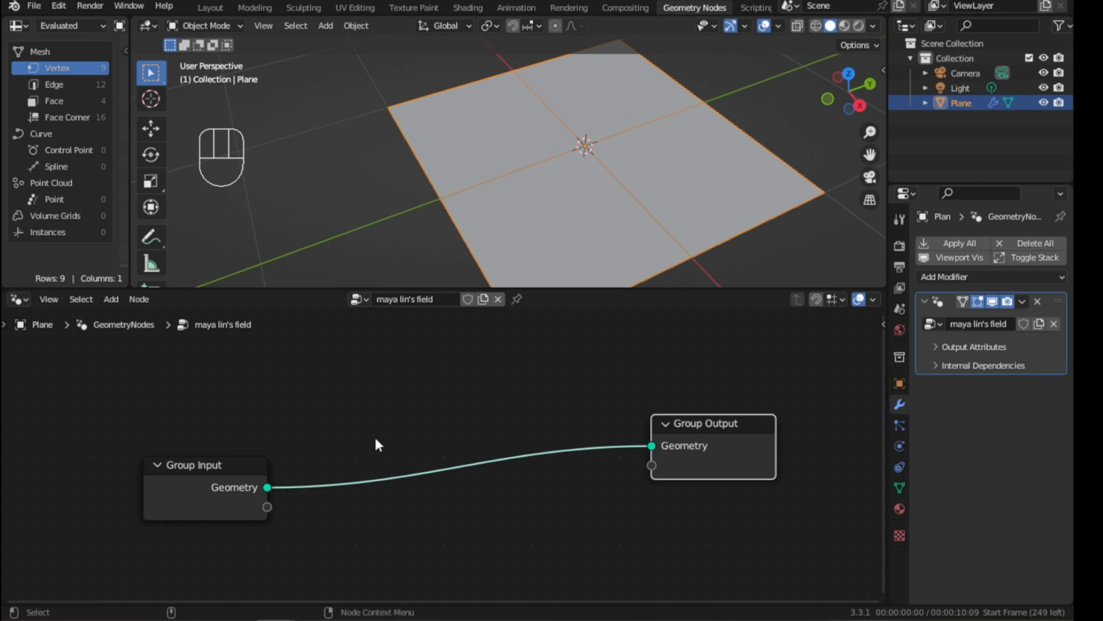
# Insert a Set Shade Smooth node on the geometry link between Group Input and Group Output
pyautogui.click(531, 420)
pyautogui.hotkey('shift', 'a')
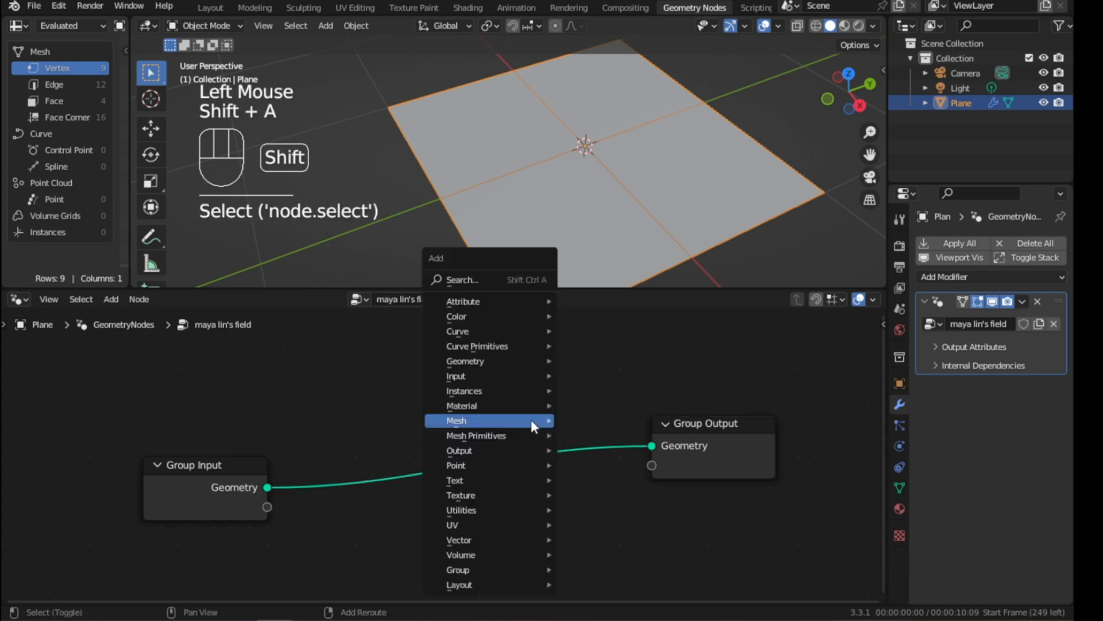
pyautogui.write('ssmo')
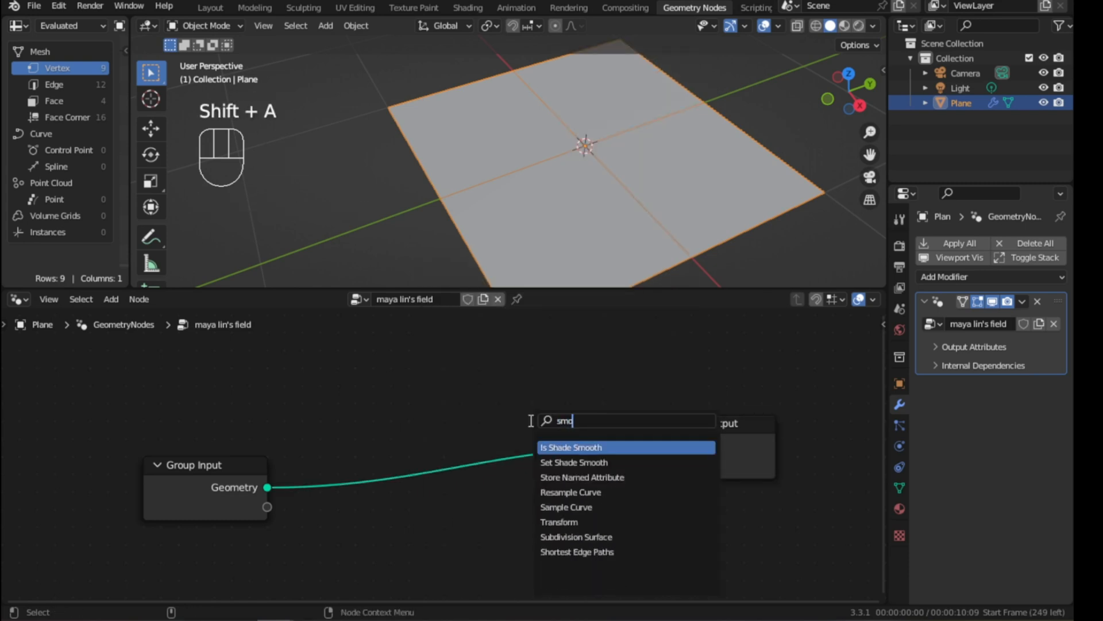
pyautogui.press('Down')
pyautogui.press('Return')
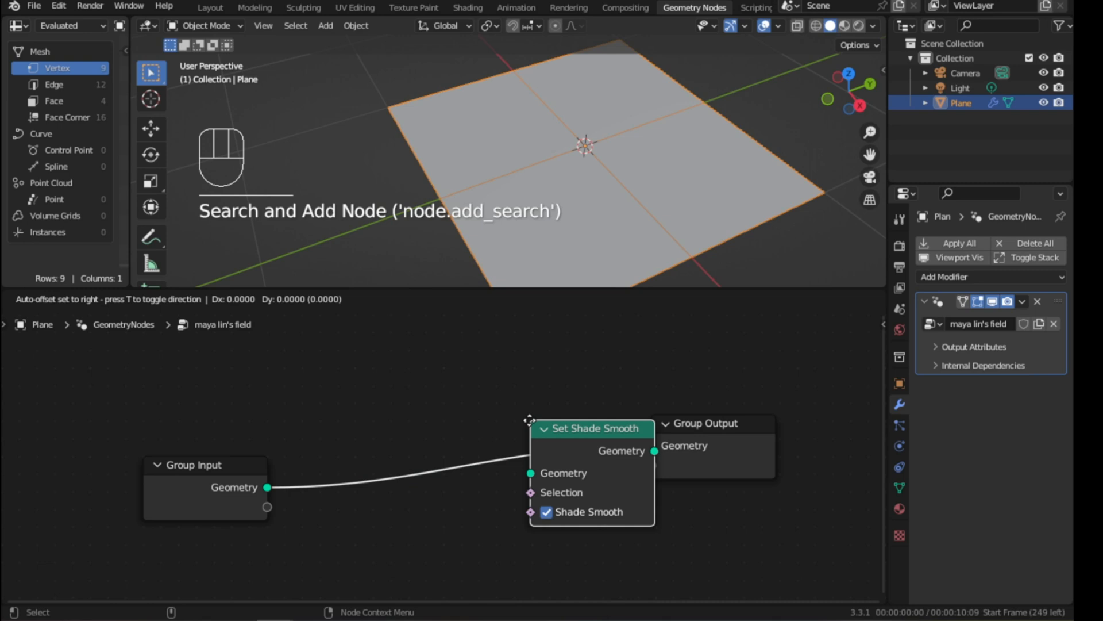
pyautogui.click(458, 402)
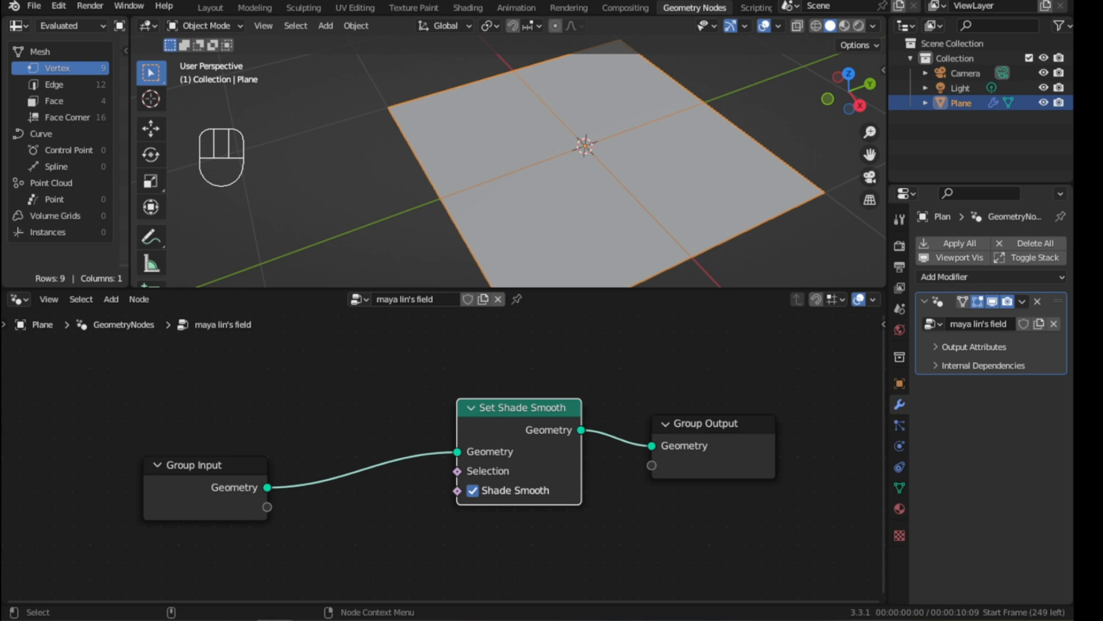
pyautogui.click(504, 415)
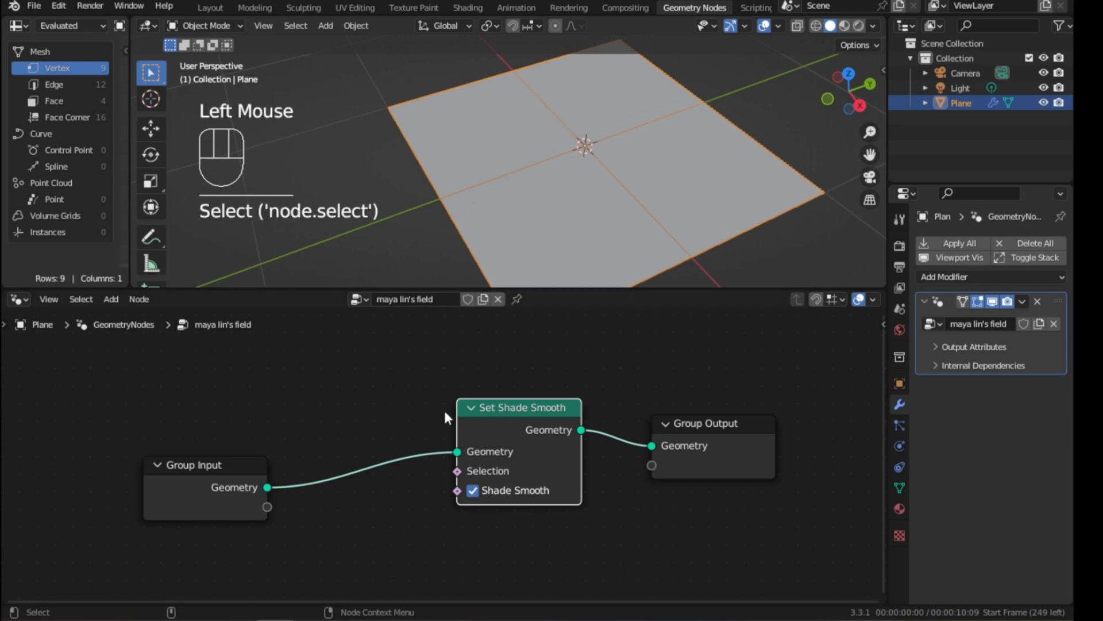
# Insert a Set Position node on the geometry link between Group Input and Set Shade Smooth
pyautogui.hotkey('shift', 'a')
pyautogui.write('s')
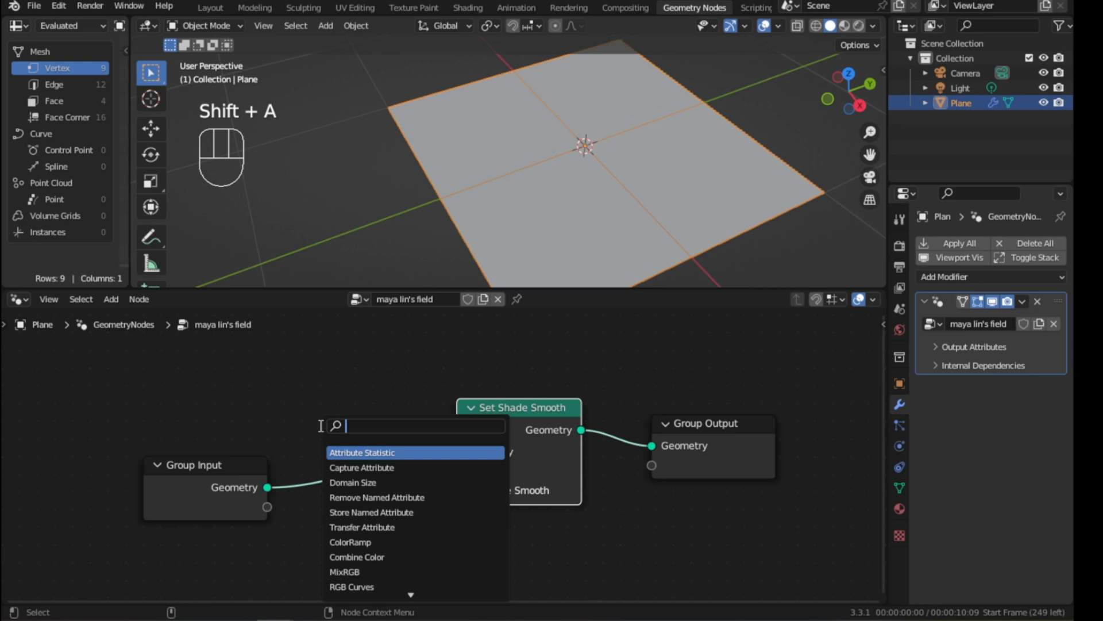
pyautogui.write('set')
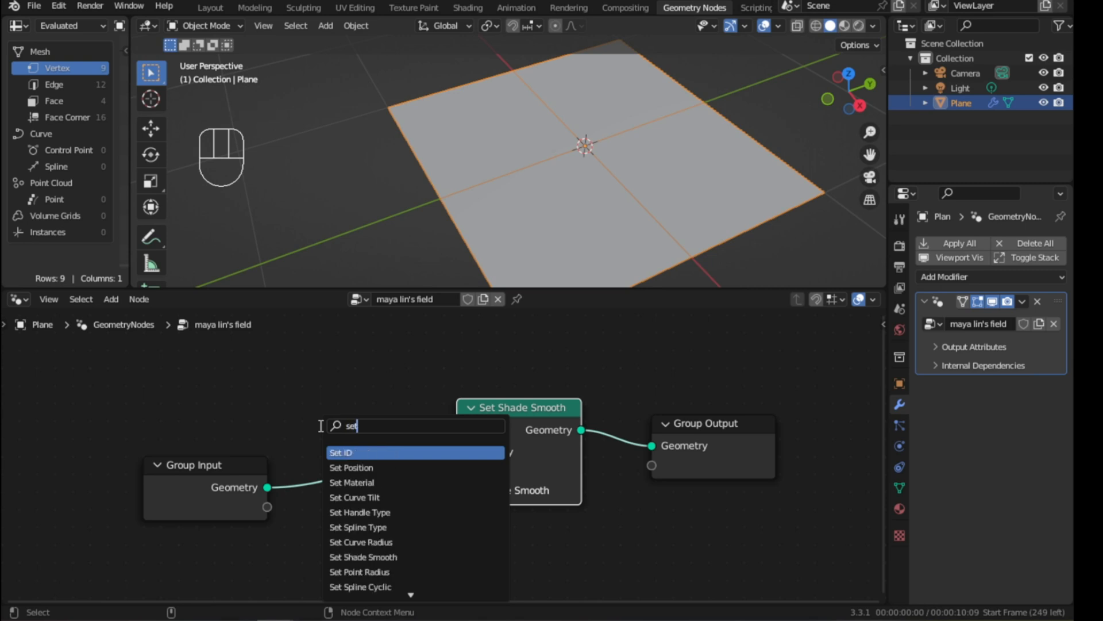
pyautogui.press('BackSpace')
pyautogui.press('BackSpace')
pyautogui.press('BackSpace')
pyautogui.write('pos')
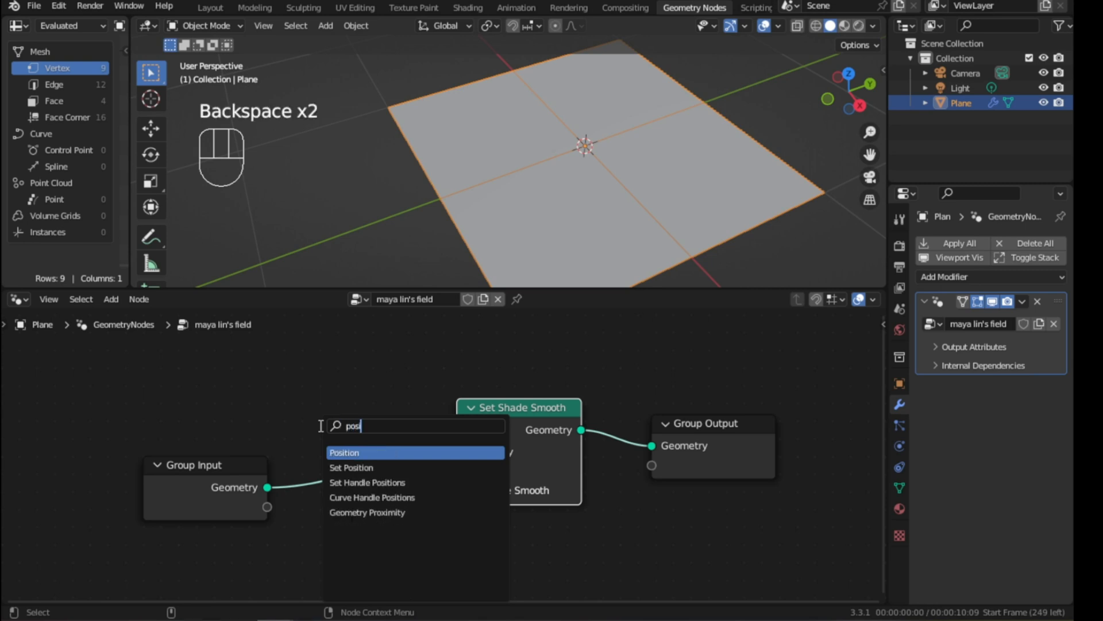
pyautogui.press('Down')
pyautogui.press('Return')
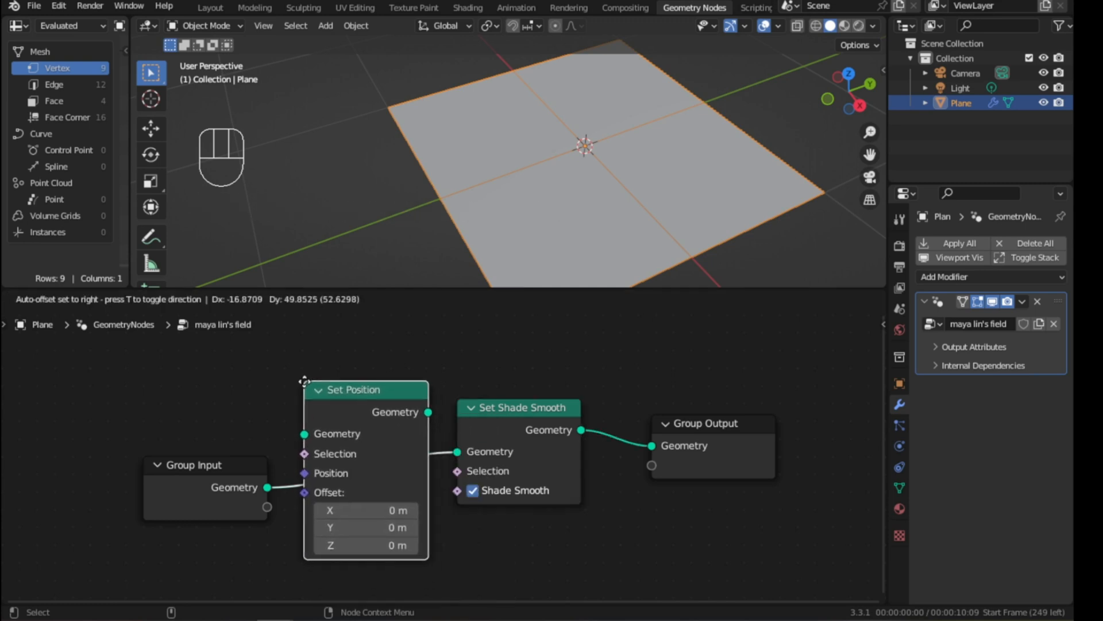
pyautogui.click(305, 385)
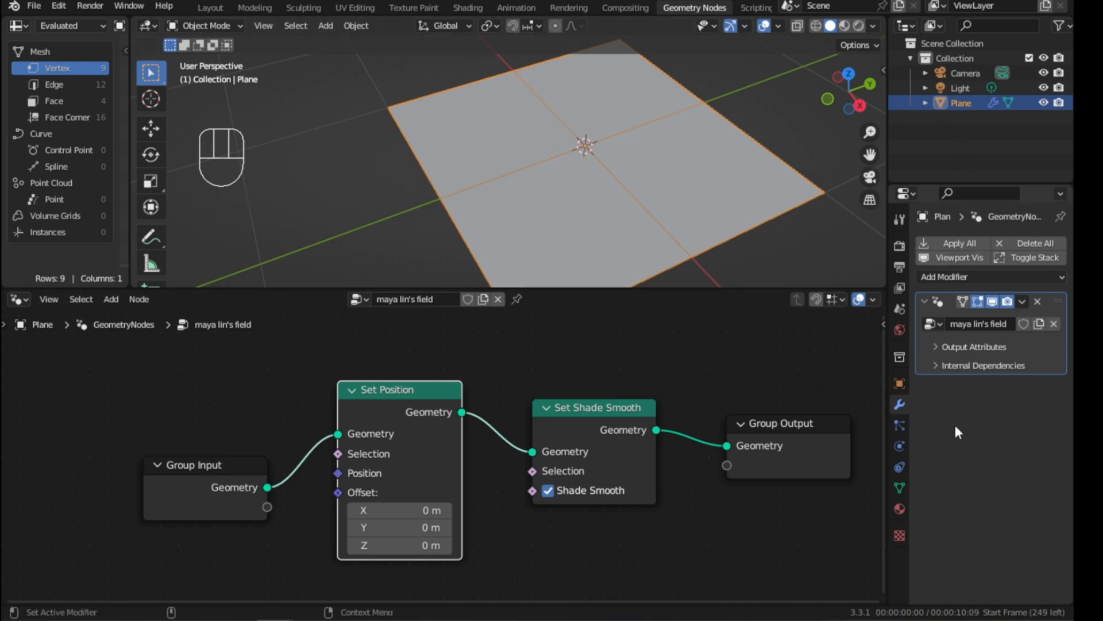
# Turn the properties area into a Text Editor showing the existing Text notes, with a larger font and a wider area
pyautogui.hotkey('shift', 'F11')
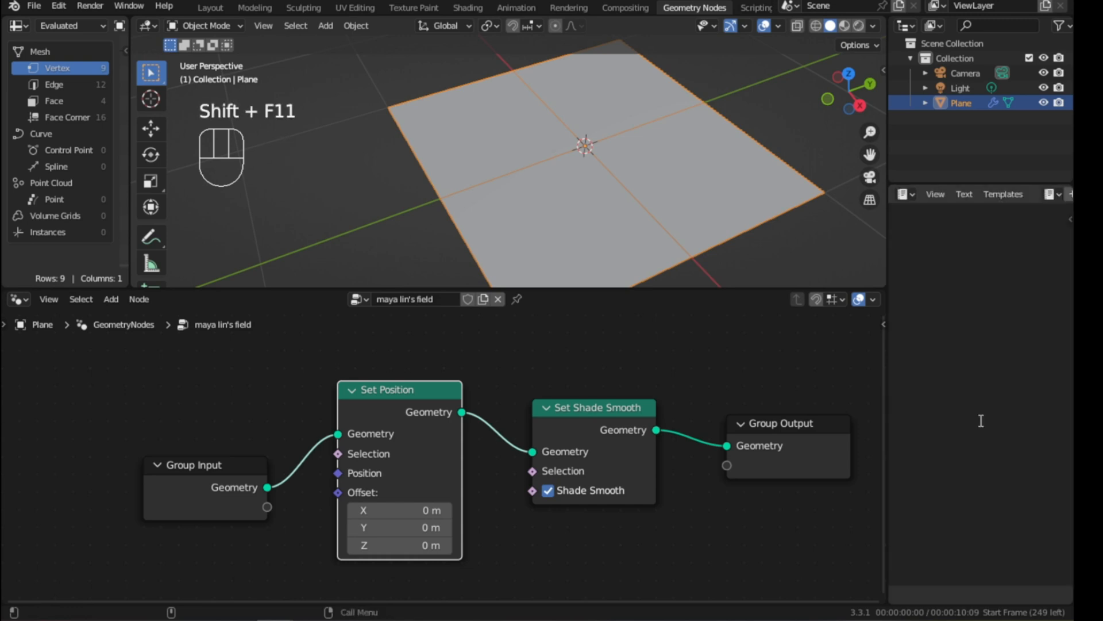
pyautogui.scroll(-3, 1049, 193)
pyautogui.scroll(1, 1034, 194)
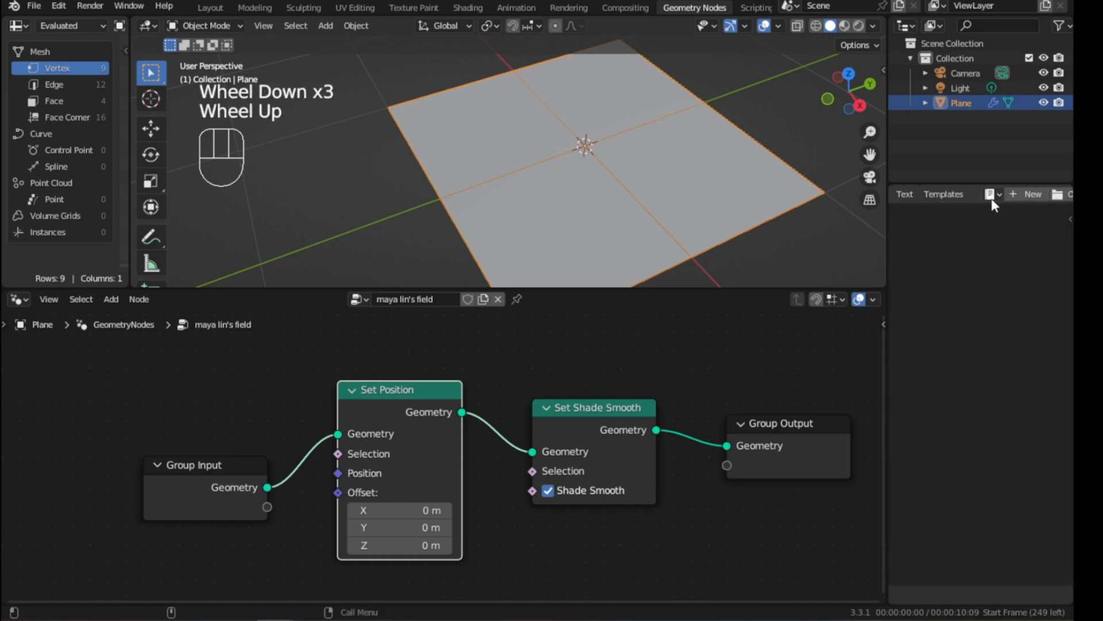
pyautogui.click(991, 194)
pyautogui.click(885, 215)
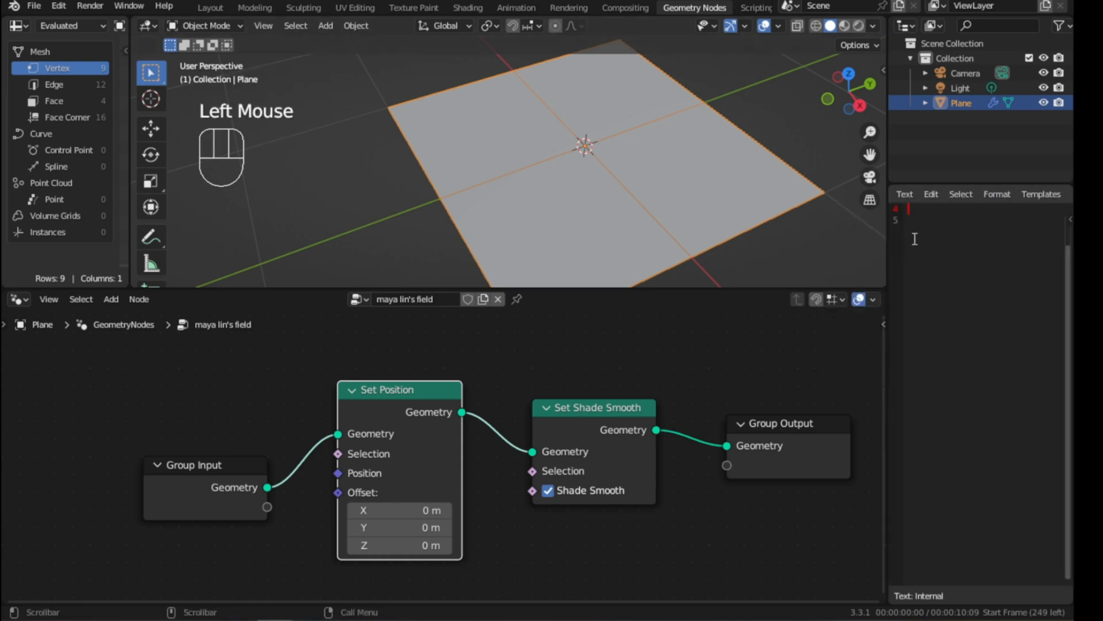
pyautogui.scroll(3, 919, 259)
pyautogui.keyDown('ctrl'); pyautogui.scroll(4, 921, 267); pyautogui.keyUp('ctrl')
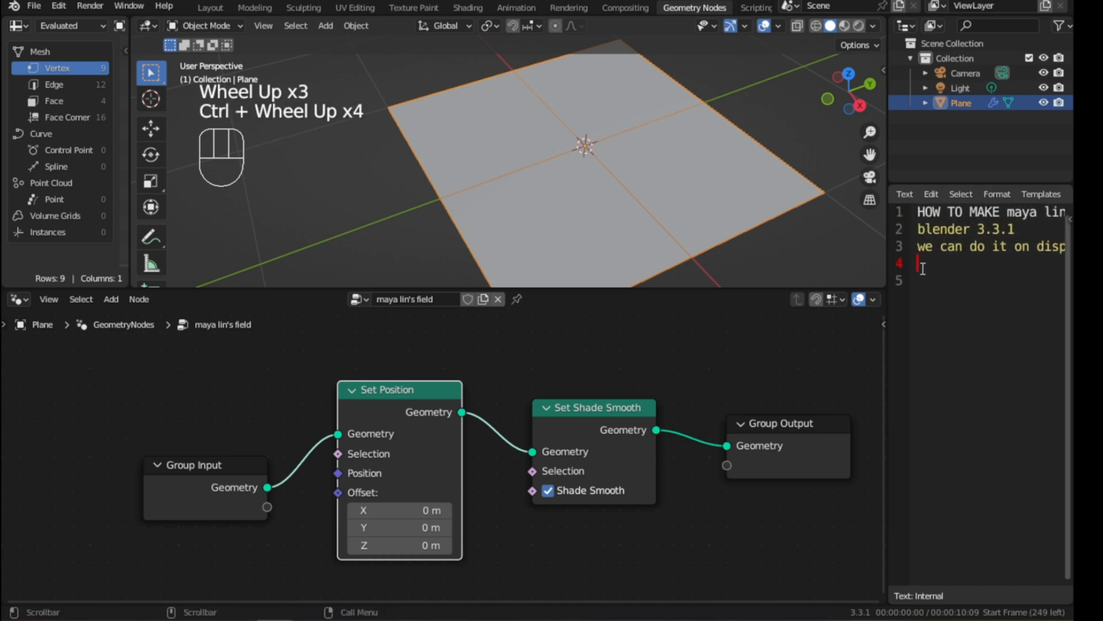
pyautogui.moveTo(888, 269); pyautogui.dragTo(820, 269)
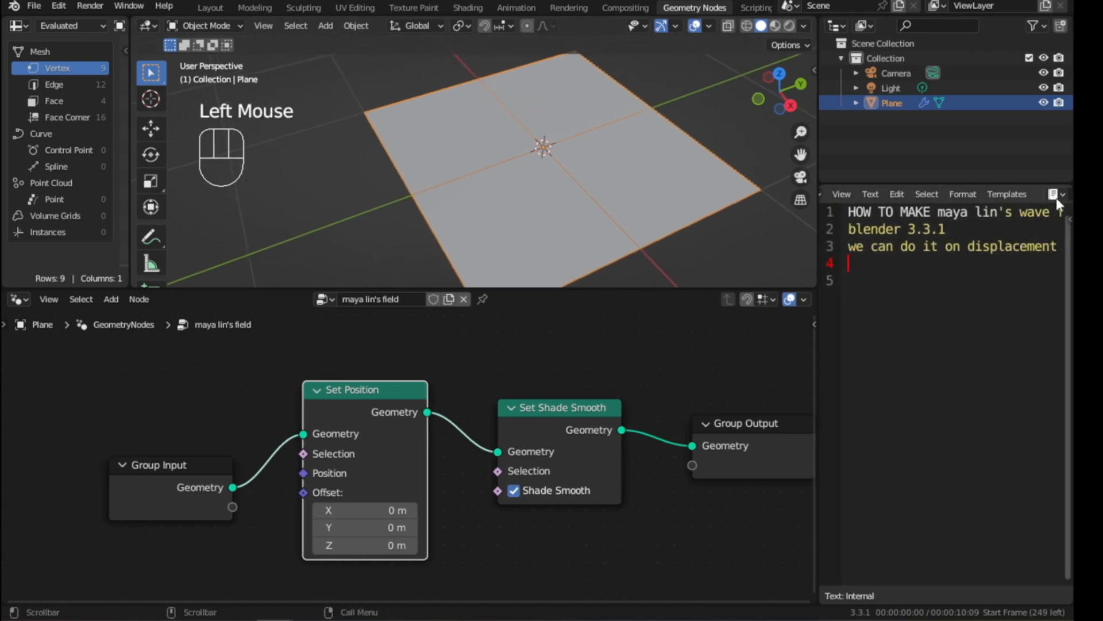
# Hide the line numbers in the notes and write "to wireframe" on the fourth line
pyautogui.scroll(-4, 973, 199)
pyautogui.click(1031, 195)
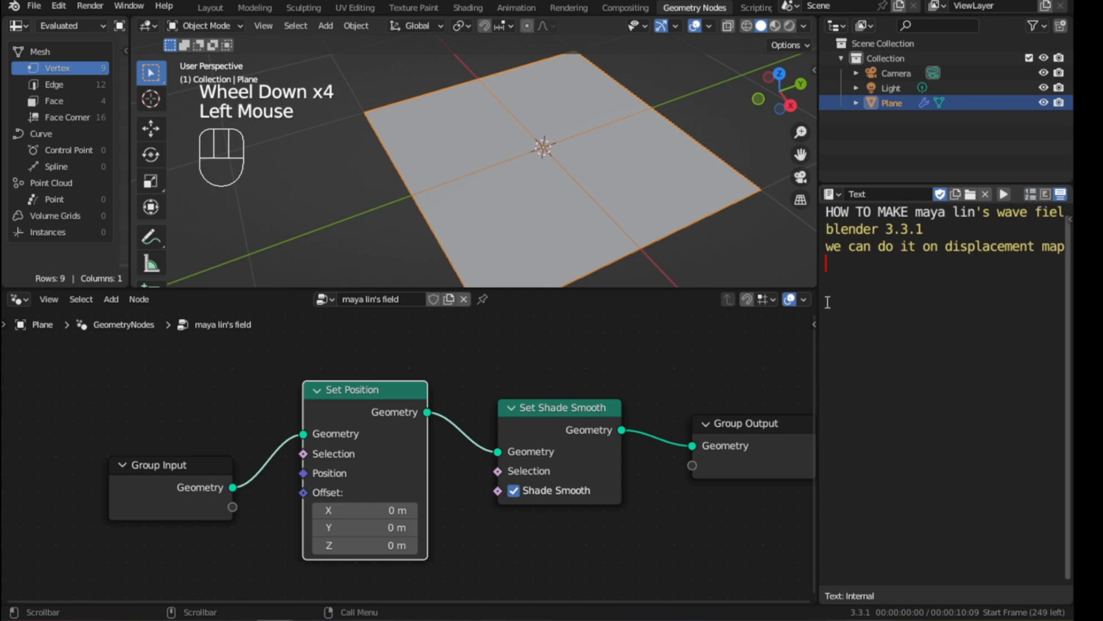
pyautogui.scroll(3, 842, 276)
pyautogui.scroll(3, 877, 205)
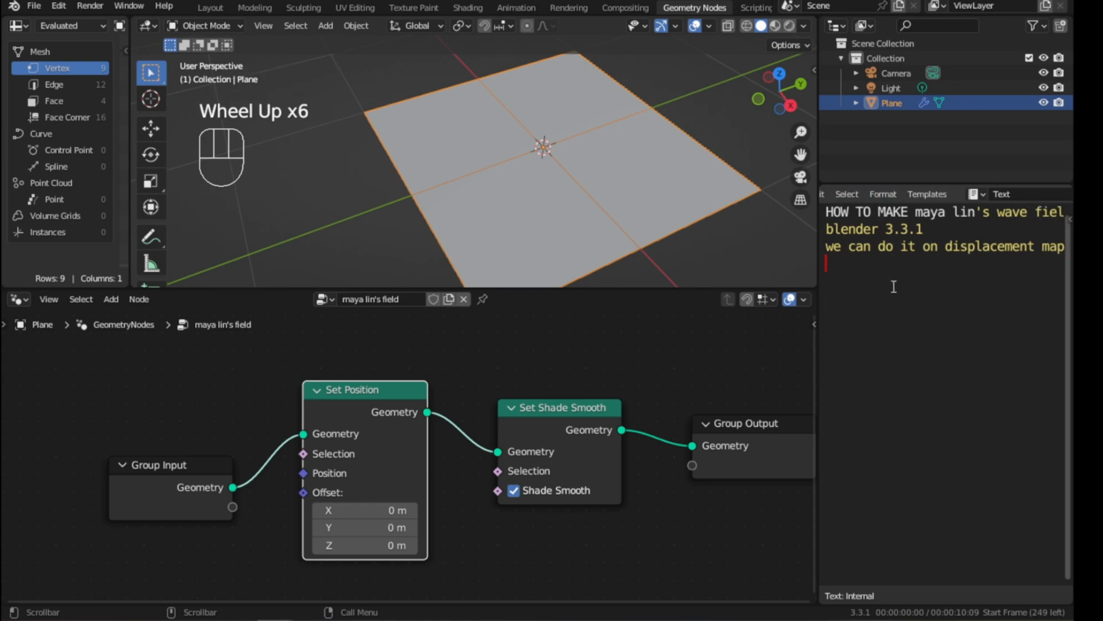
pyautogui.click(838, 265)
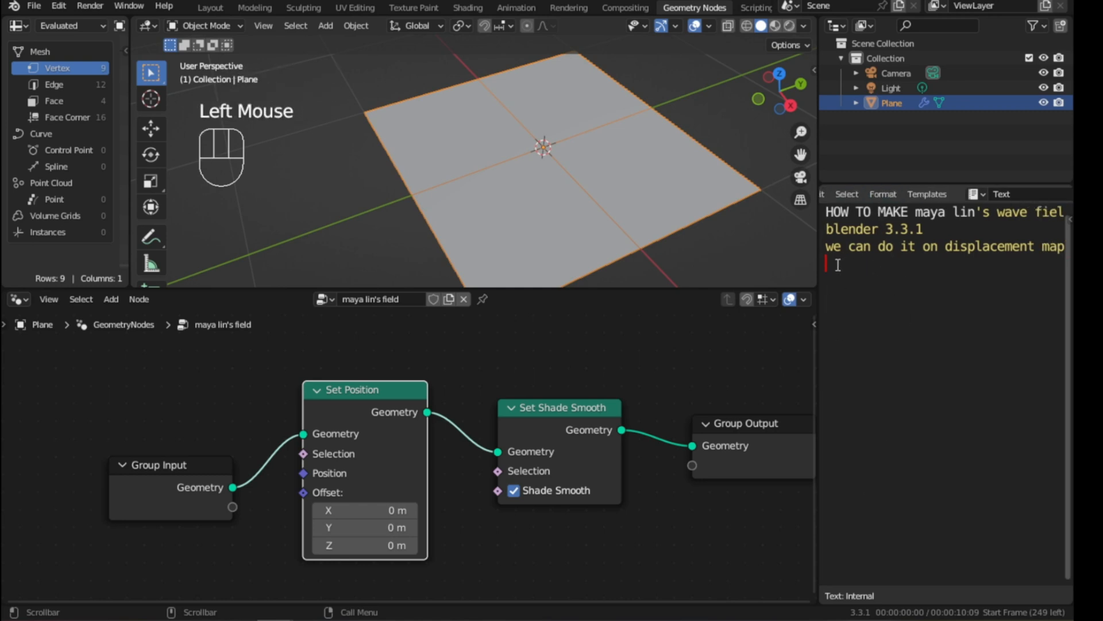
pyautogui.write('to wireframe')
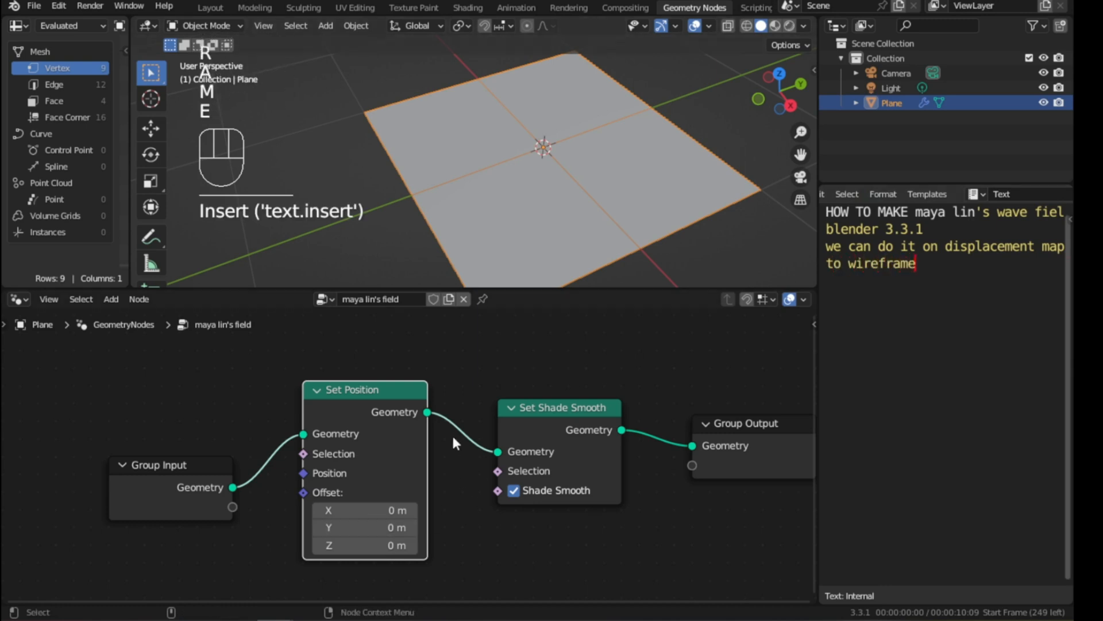
# Insert a Grid node before Set Position so its mesh replaces the Group Input geometry
pyautogui.moveTo(391, 387); pyautogui.dragTo(397, 381)
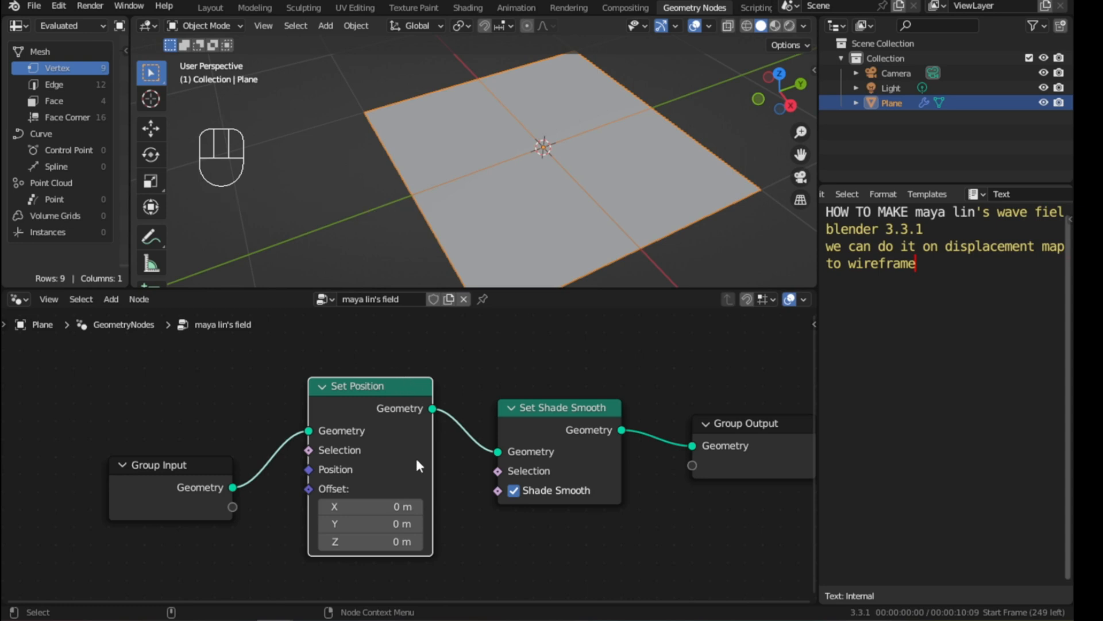
pyautogui.middleClick(381, 516)
pyautogui.click(219, 407)
pyautogui.keyDown('shift'); pyautogui.moveTo(219, 407); pyautogui.dragTo(326, 435, button='middle'); pyautogui.keyUp('shift')
pyautogui.keyDown('shift'); pyautogui.scroll(2, 327, 435); pyautogui.keyUp('shift')
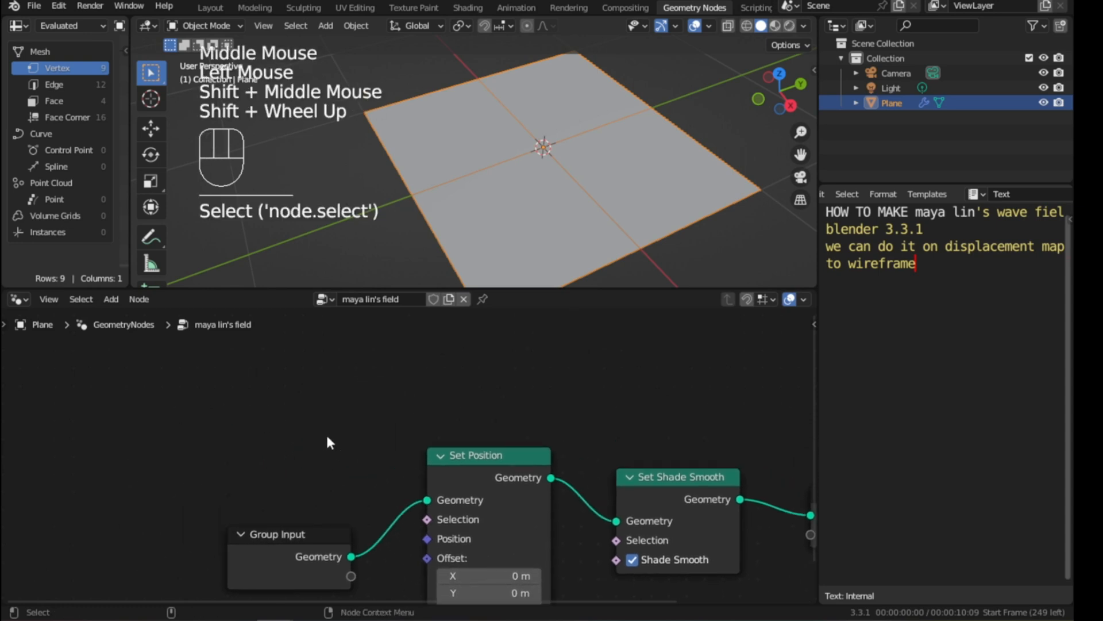
pyautogui.hotkey('shift', 'a')
pyautogui.write('grid')
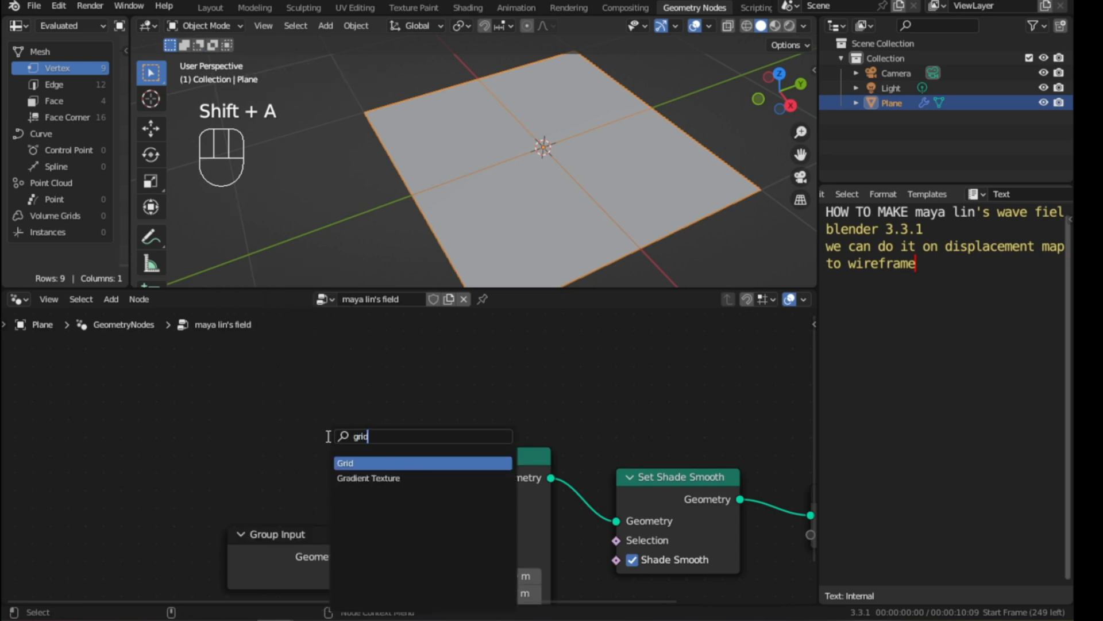
pyautogui.press('Return')
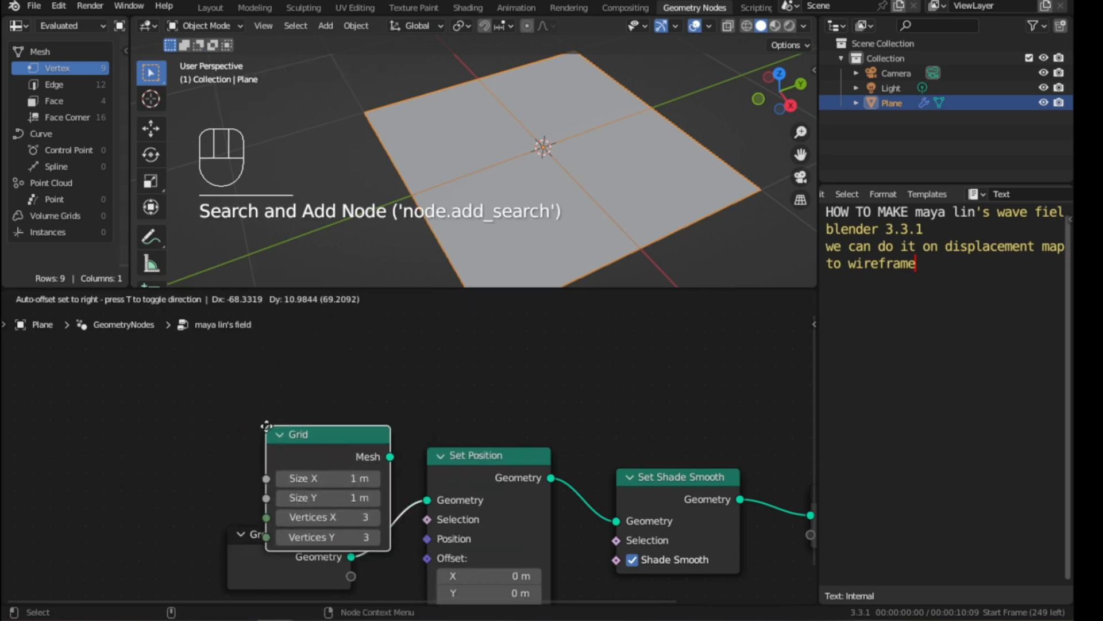
pyautogui.click(449, 444)
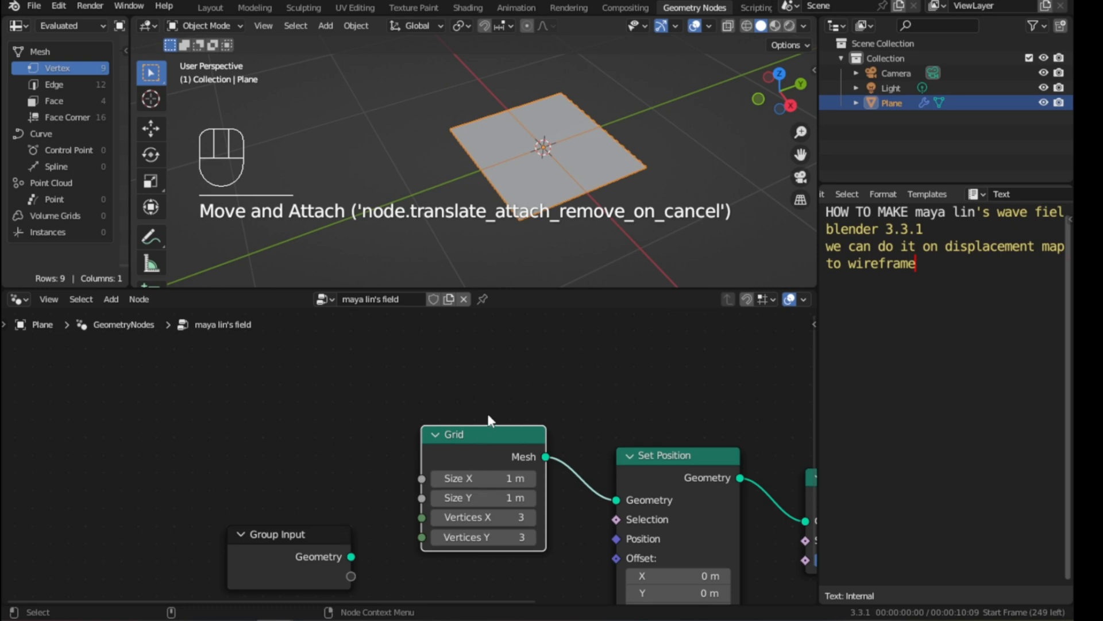
# Set both Vertices X and Vertices Y of the Grid node to 200
pyautogui.scroll(-2, 508, 399)
pyautogui.keyDown('shift'); pyautogui.moveTo(508, 398); pyautogui.dragTo(286, 365, button='middle'); pyautogui.keyUp('shift')
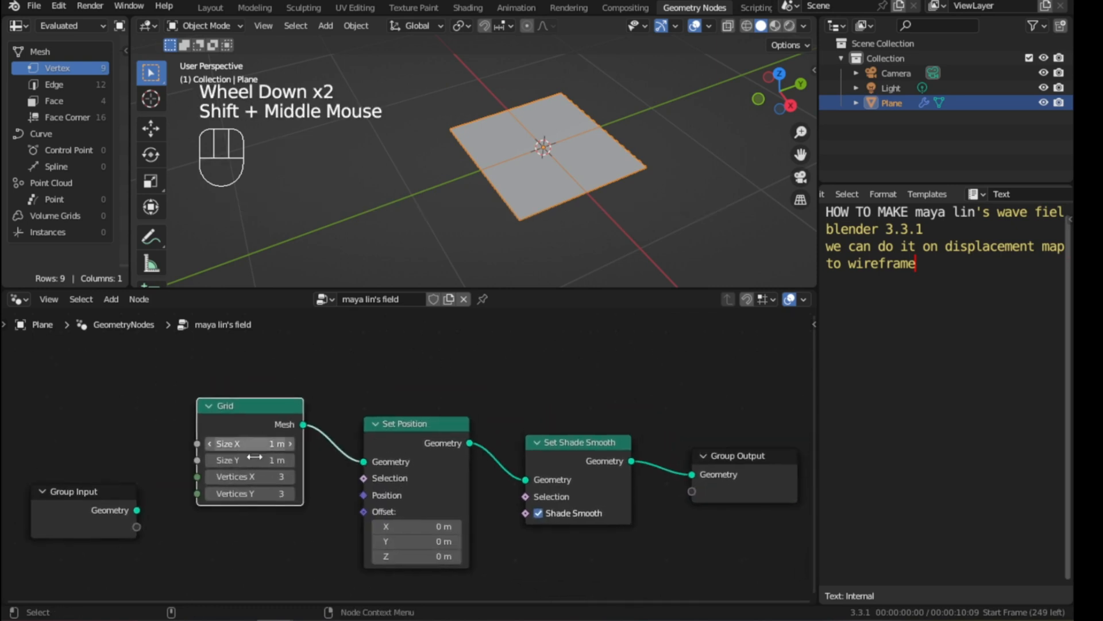
pyautogui.click(261, 477)
pyautogui.write('20')
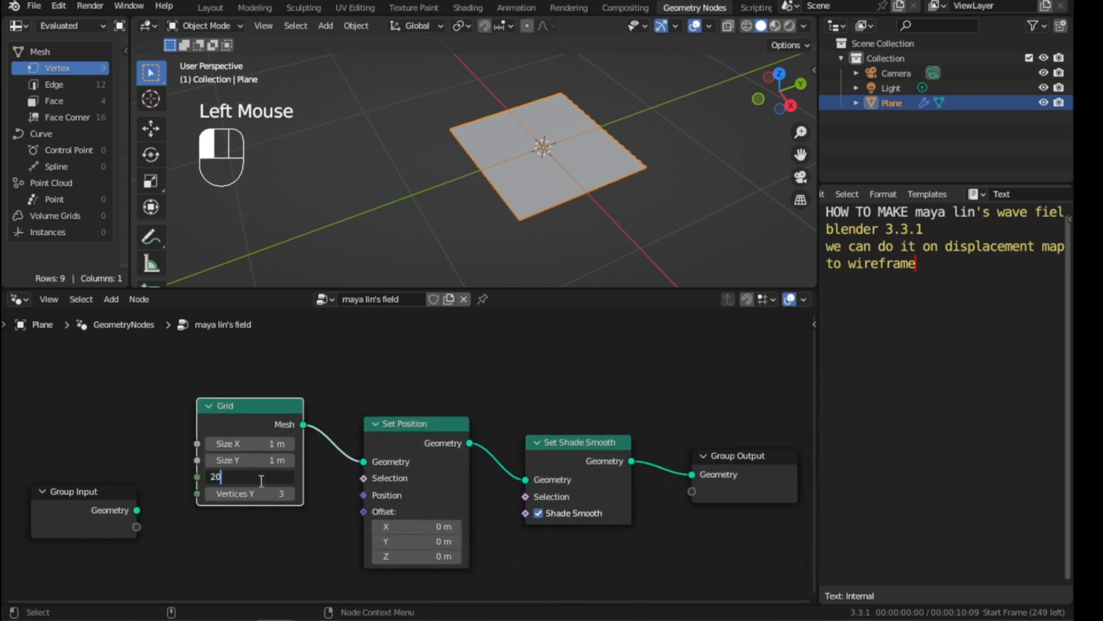
pyautogui.write('0')
pyautogui.press('Tab')
pyautogui.write('200')
pyautogui.press('Return')
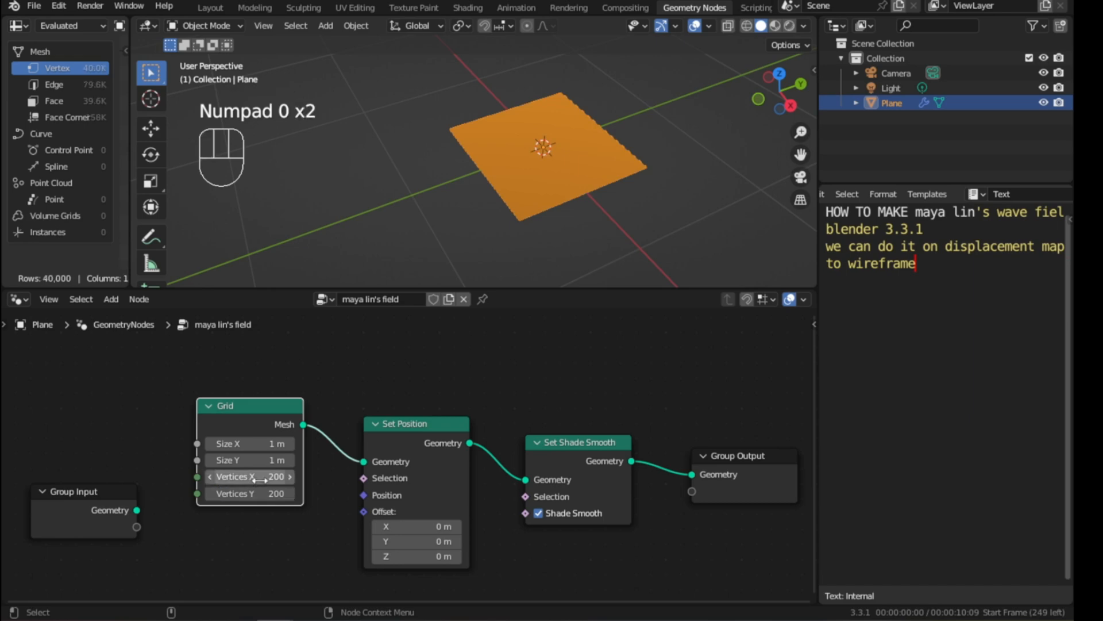
# Try 50 for Vertices X on the Grid node and restore it to 200
pyautogui.scroll(8, 533, 146)
pyautogui.keyDown('shift'); pyautogui.moveTo(597, 164); pyautogui.dragTo(390, 180, button='middle'); pyautogui.keyUp('shift')
pyautogui.scroll(4, 464, 184)
pyautogui.scroll(-3, 464, 184)
pyautogui.click(283, 476)
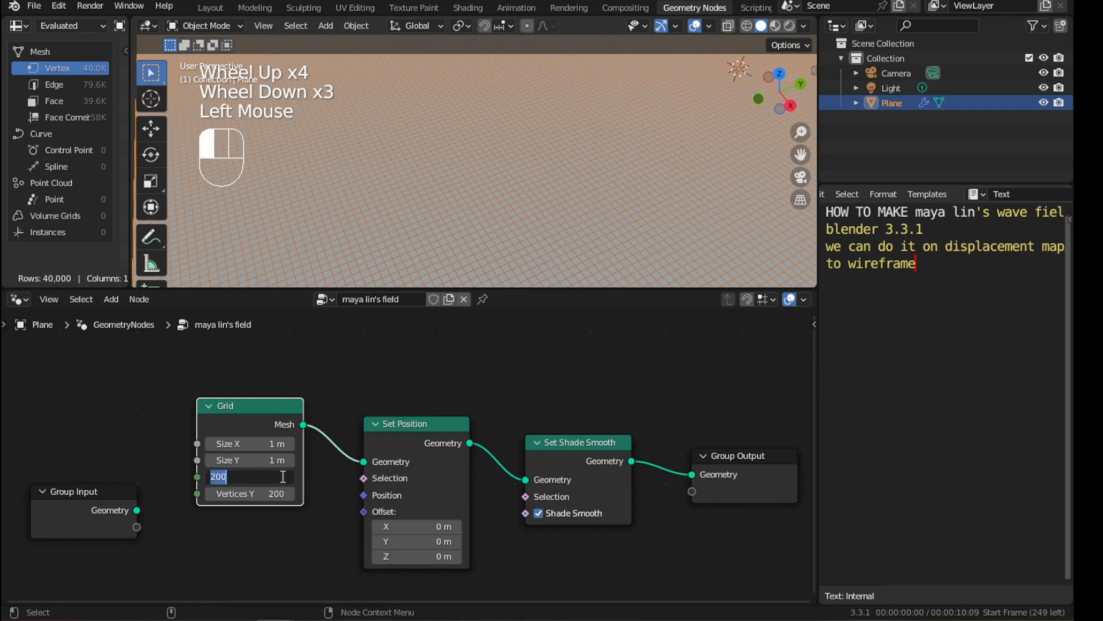
pyautogui.write('50')
pyautogui.press('Return')
pyautogui.click(281, 476)
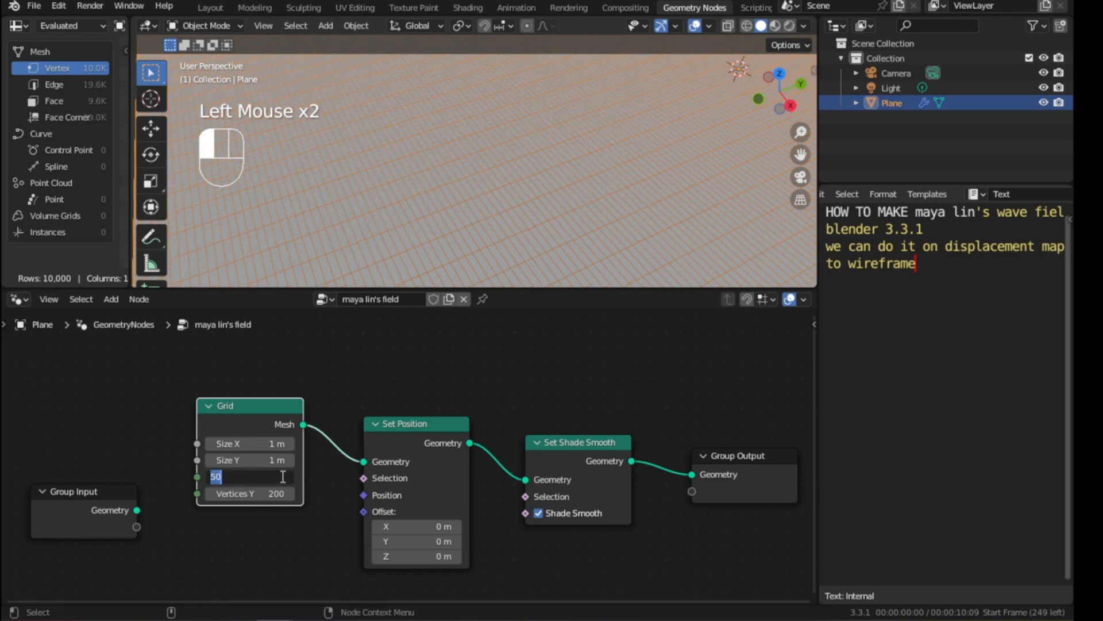
pyautogui.write('200')
pyautogui.press('Return')
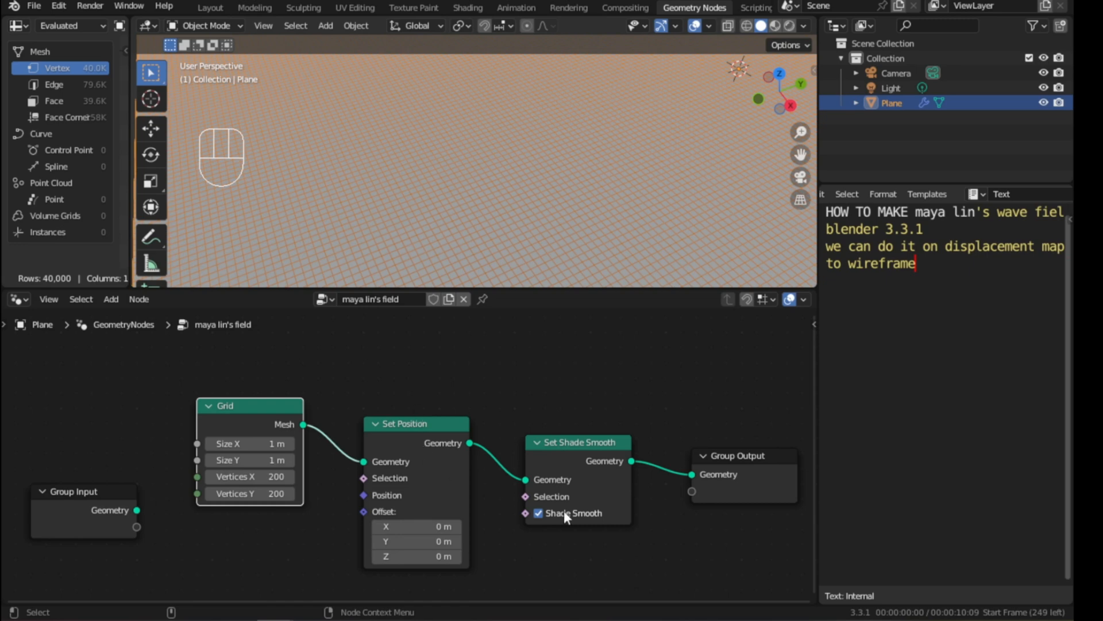
# Disable the wireframe overlay in the 3D viewport and save the file
pyautogui.scroll(-4, 519, 215)
pyautogui.moveTo(519, 215); pyautogui.dragTo(533, 195, button='middle')
pyautogui.scroll(2, 533, 198)
pyautogui.scroll(-2, 533, 199)
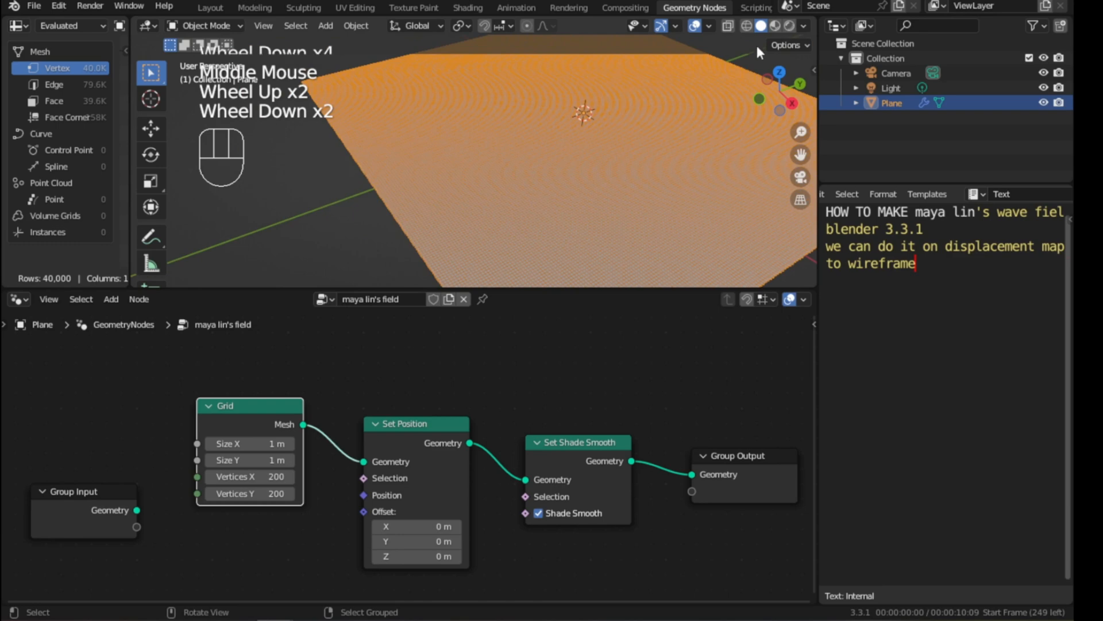
pyautogui.click(708, 26)
pyautogui.click(616, 268)
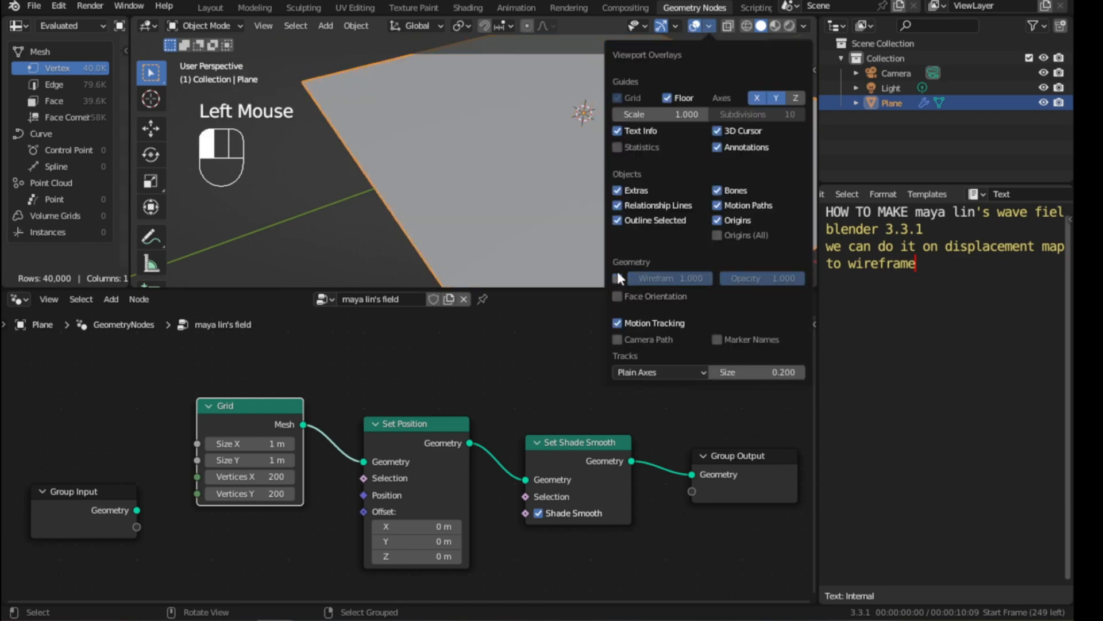
pyautogui.hotkey('ctrl', 's')
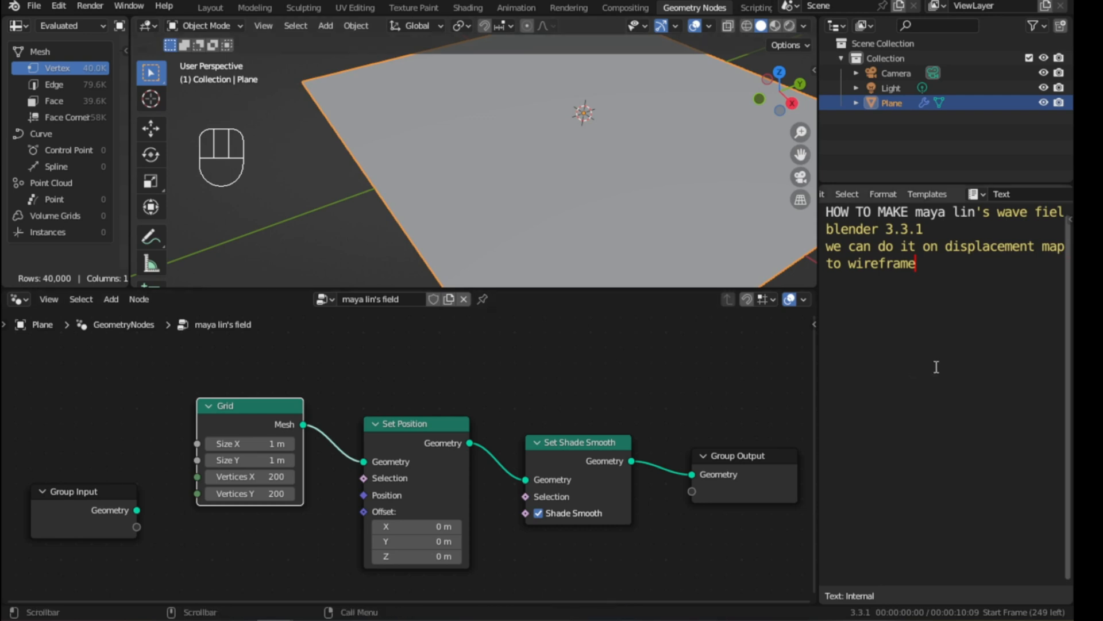
# Append ", now disp map" to the "to wireframe" line in the notes
pyautogui.click(924, 265)
pyautogui.write(', no')
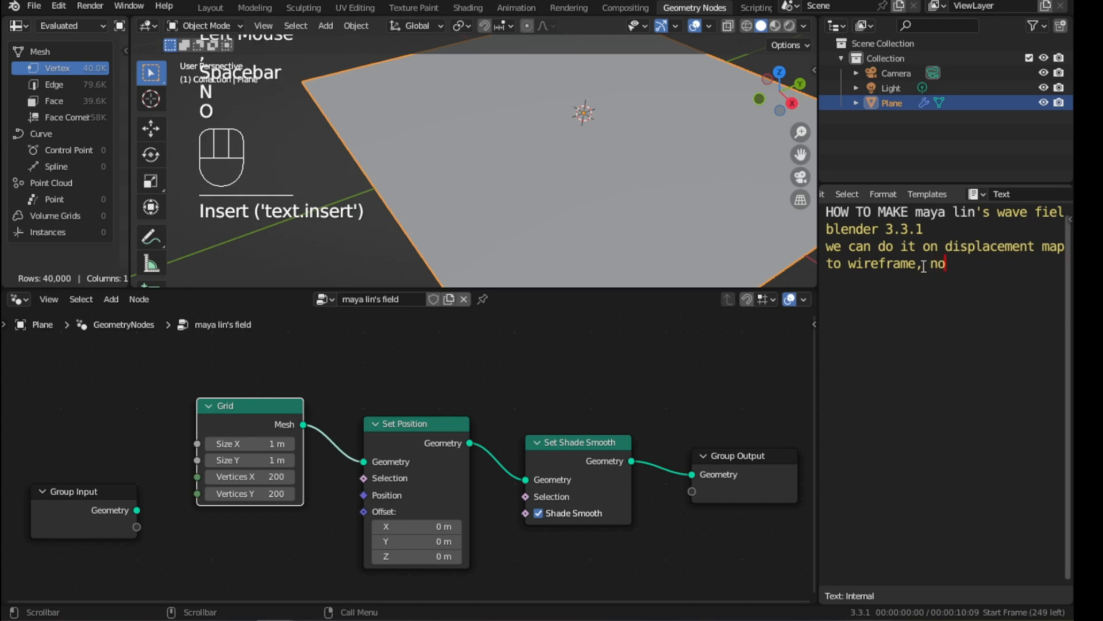
pyautogui.write('w disp map')
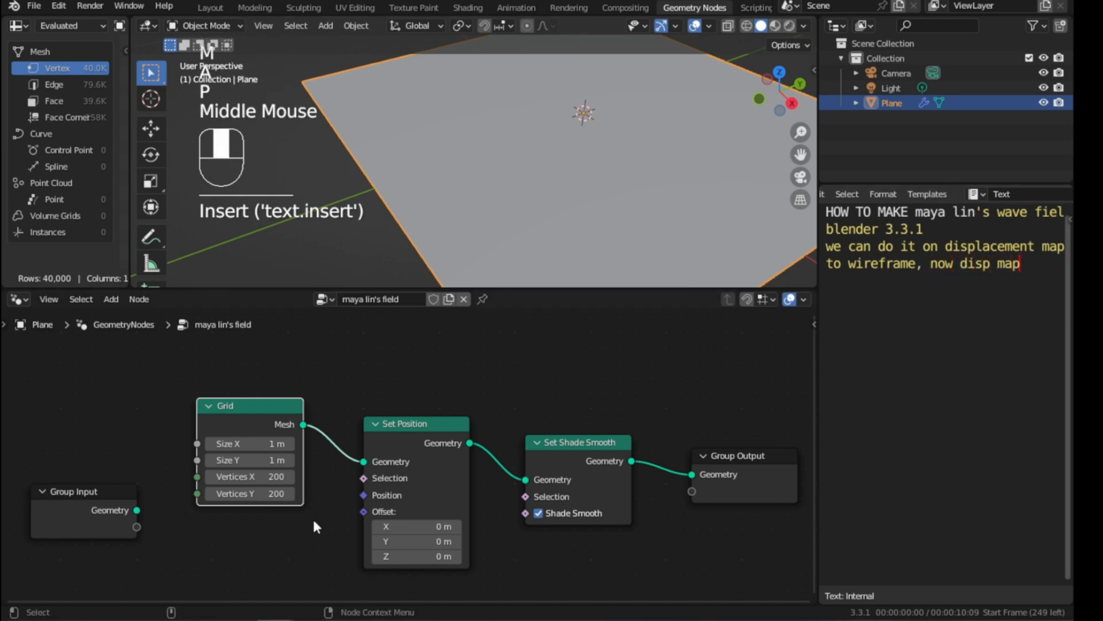
# Move the Group Input node farther away from the Grid node to free up space for new nodes
pyautogui.keyDown('shift'); pyautogui.moveTo(312, 516); pyautogui.dragTo(608, 442, button='middle'); pyautogui.keyUp('shift')
pyautogui.moveTo(403, 390); pyautogui.dragTo(202, 388)
pyautogui.keyDown('shift'); pyautogui.moveTo(595, 445); pyautogui.dragTo(478, 492, button='middle'); pyautogui.keyUp('shift')
pyautogui.click(443, 495)
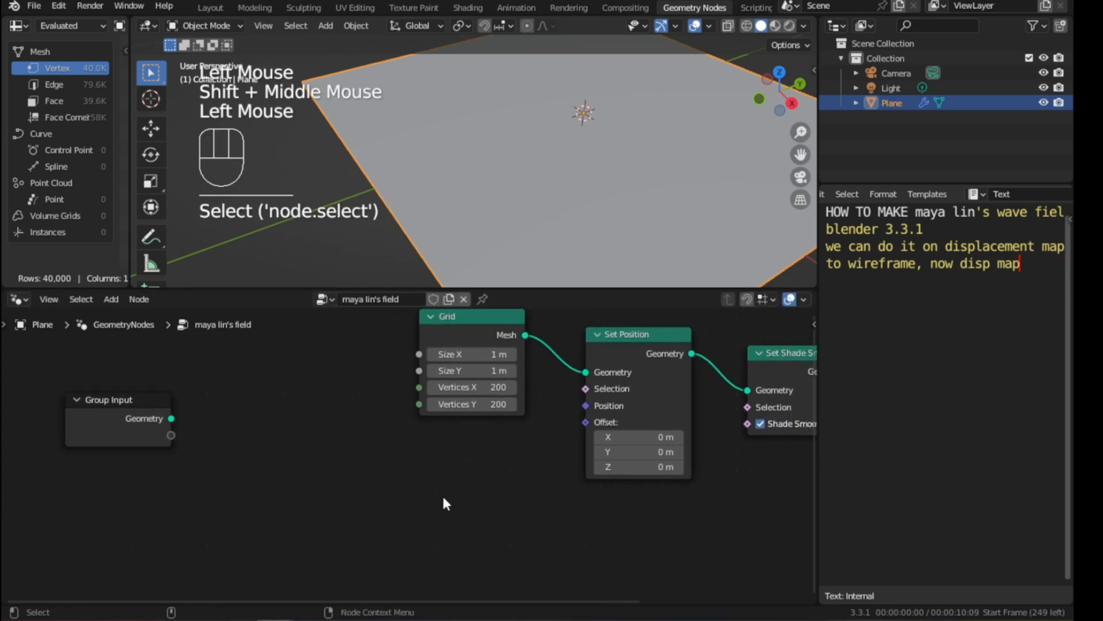
# Add a Noise Texture node in the empty space below Group Input and Grid
pyautogui.hotkey('shift', 'a')
pyautogui.write('noi')
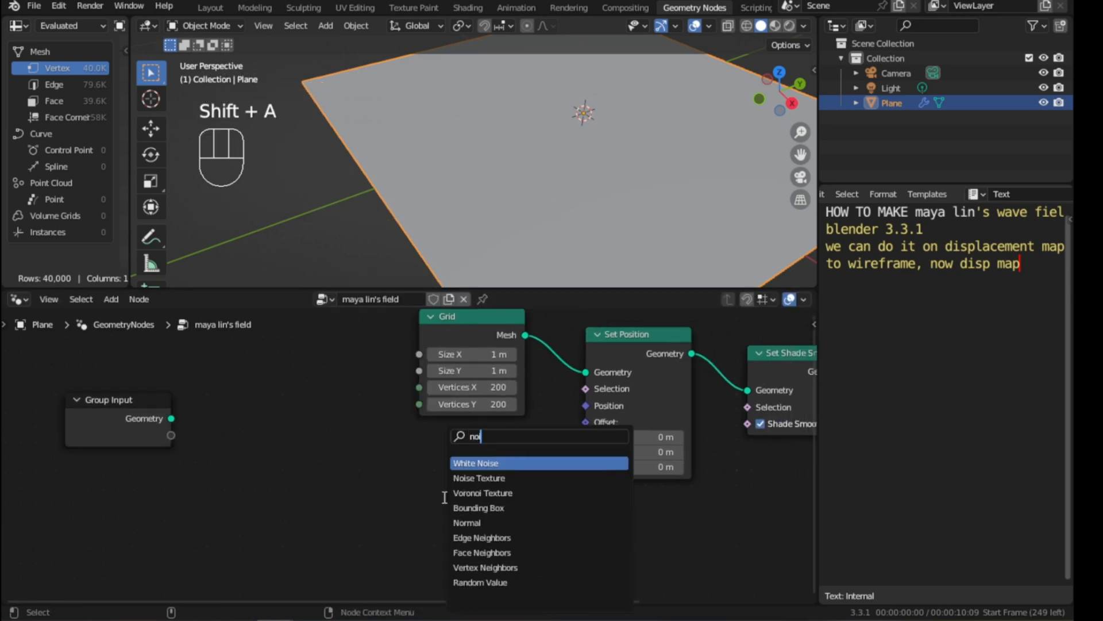
pyautogui.press('Down')
pyautogui.press('Return')
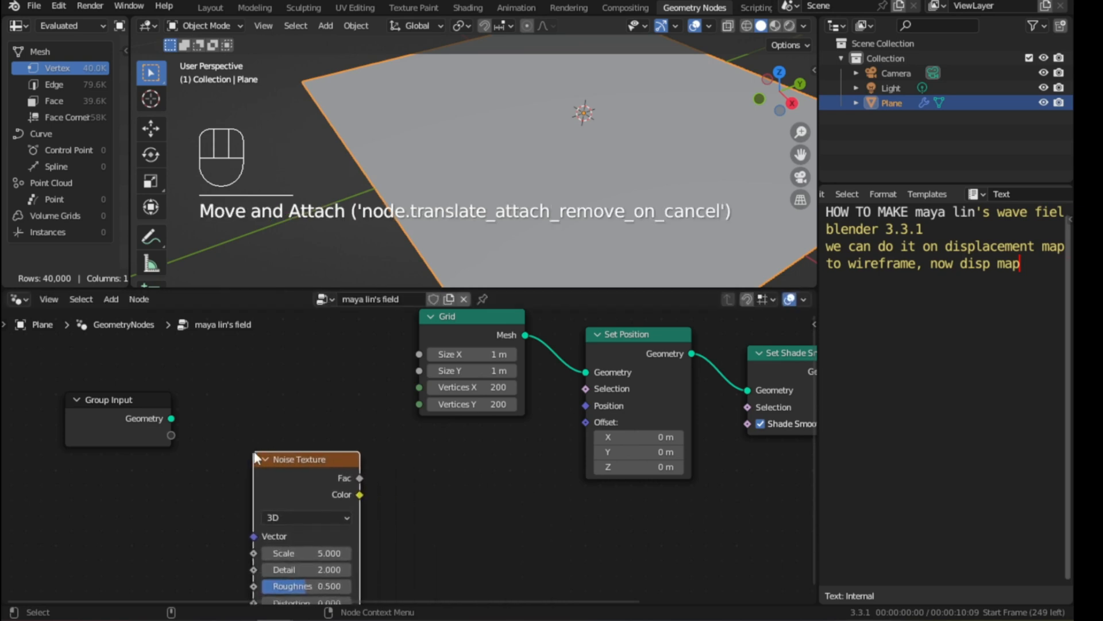
# Add a MixRGB node beside the Noise Texture node
pyautogui.press('shift')
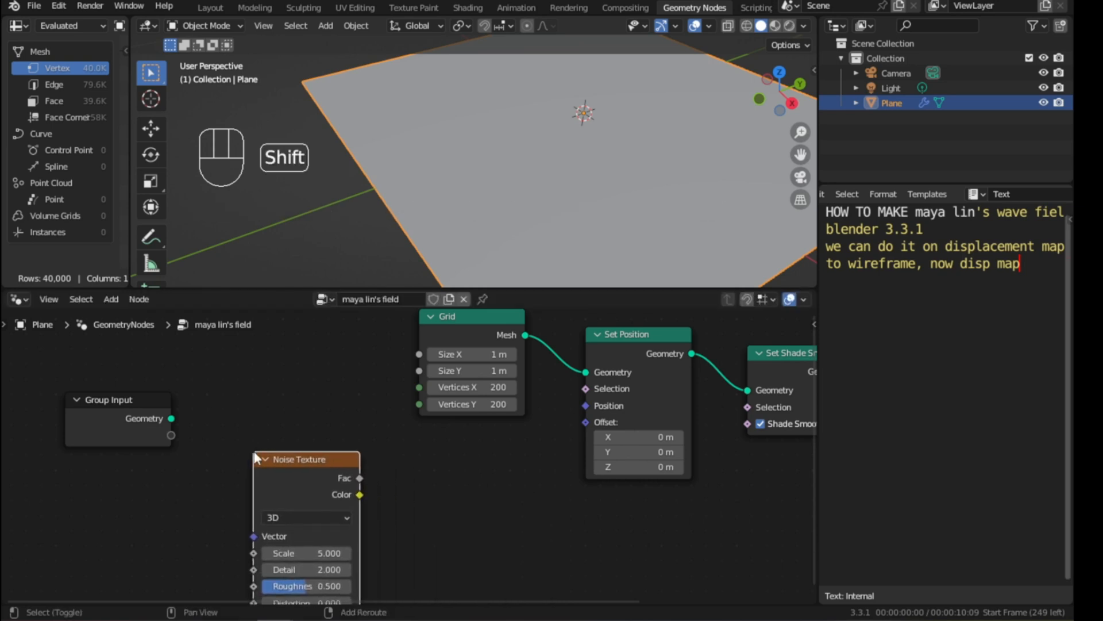
pyautogui.hotkey('shift', 'a')
pyautogui.click(253, 451)
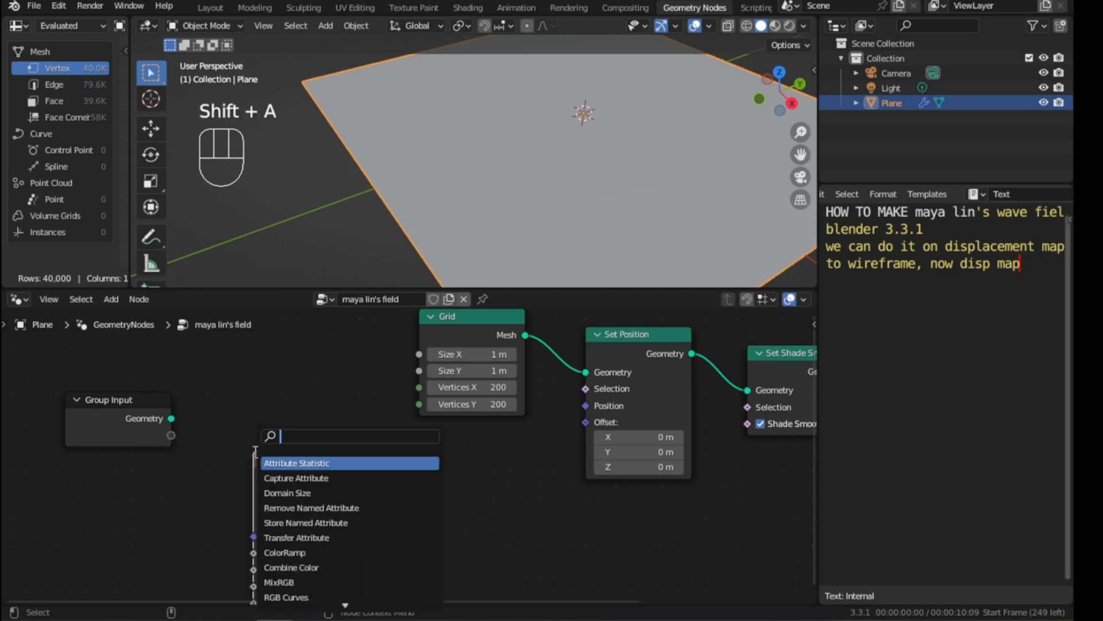
pyautogui.write('mix')
pyautogui.press('Return')
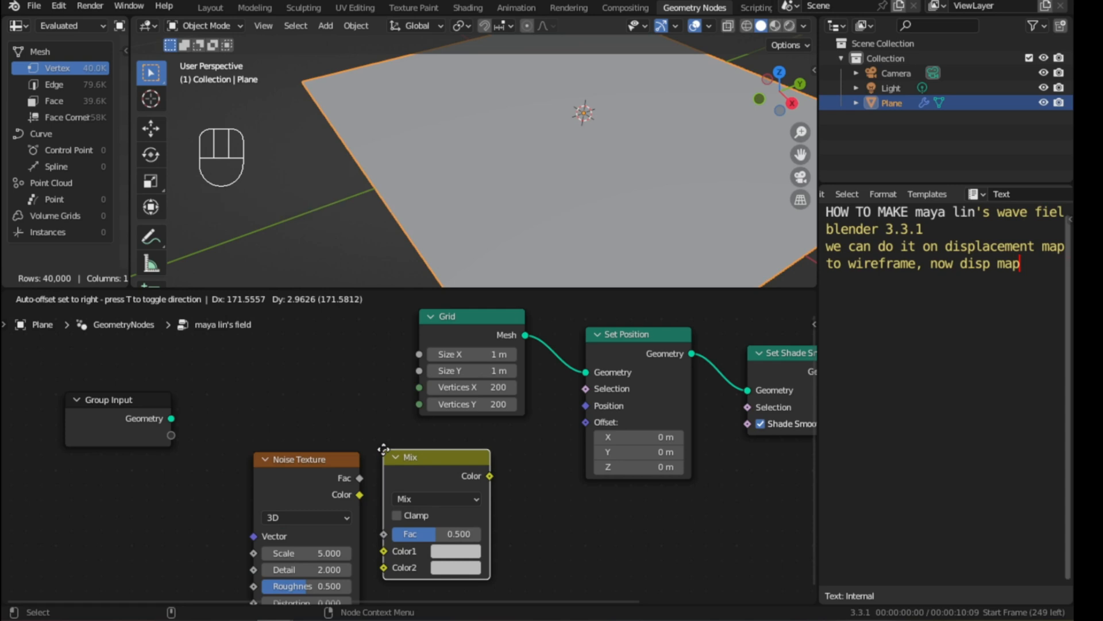
pyautogui.click(383, 449)
# Link the Noise Texture's Fac to the Mix node's Color1 and the Mix Color output to Set Position's Offset
pyautogui.moveTo(359, 478); pyautogui.dragTo(383, 550)
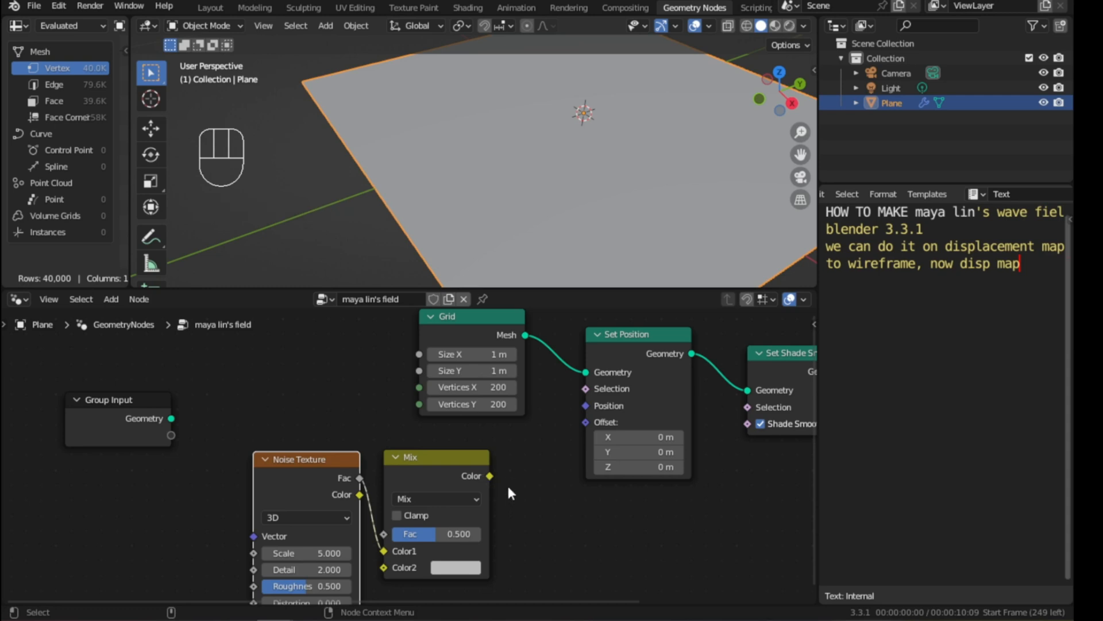
pyautogui.moveTo(490, 476); pyautogui.dragTo(582, 422)
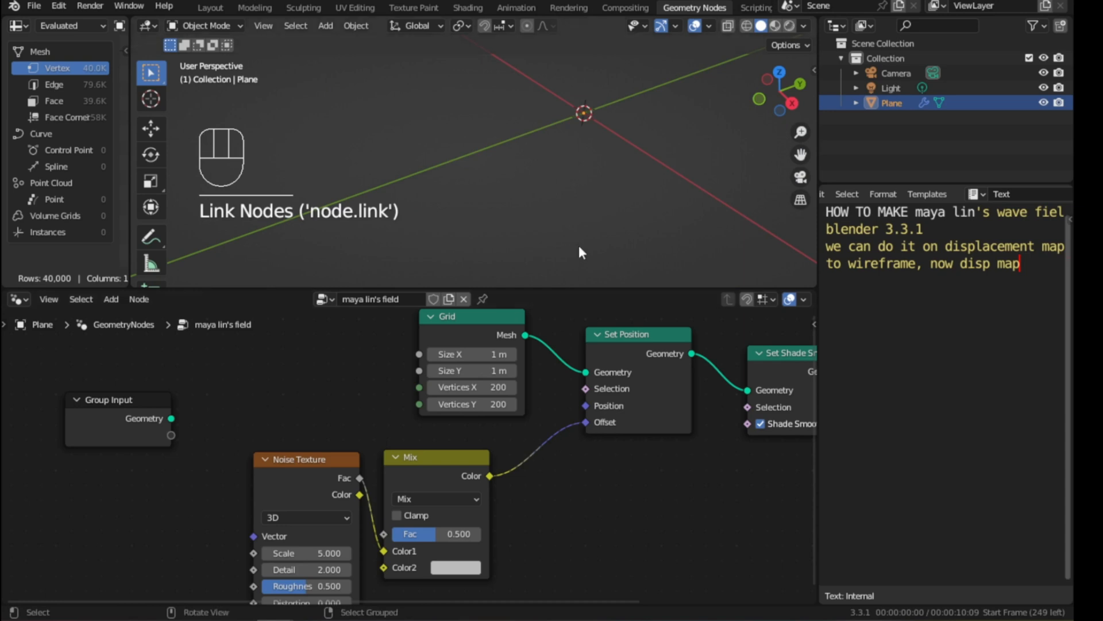
pyautogui.scroll(-4, 594, 178)
pyautogui.scroll(-2, 608, 160)
pyautogui.keyDown('shift'); pyautogui.moveTo(608, 160); pyautogui.dragTo(505, 176, button='middle'); pyautogui.keyUp('shift')
pyautogui.scroll(3, 548, 187)
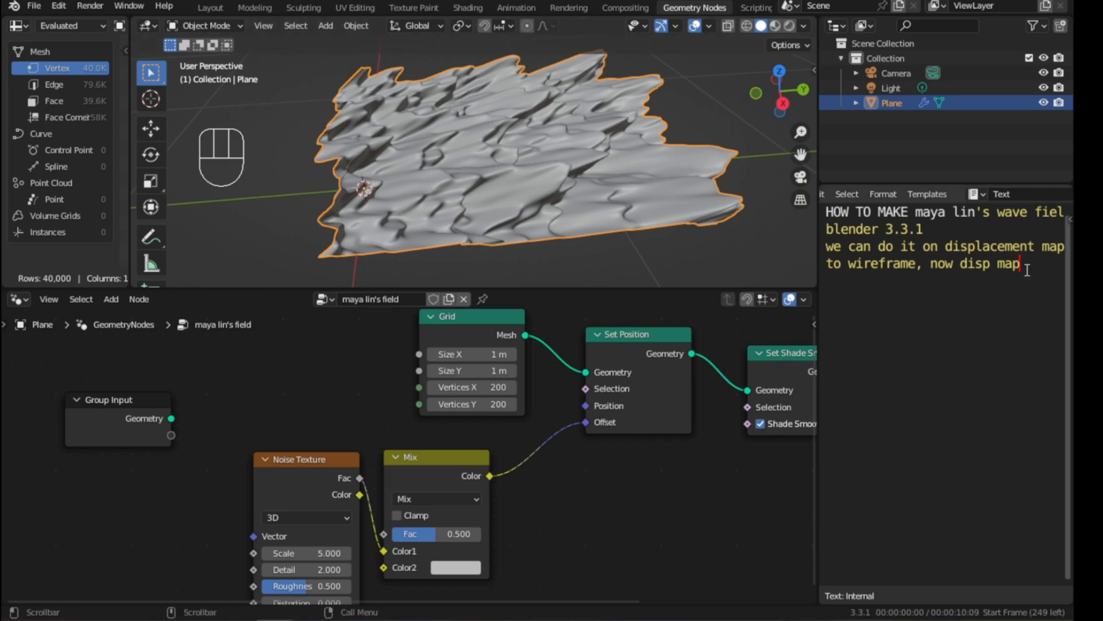
# Append ". to fix axis we need xyz node" after "now disp map" in the notes
pyautogui.write('to')
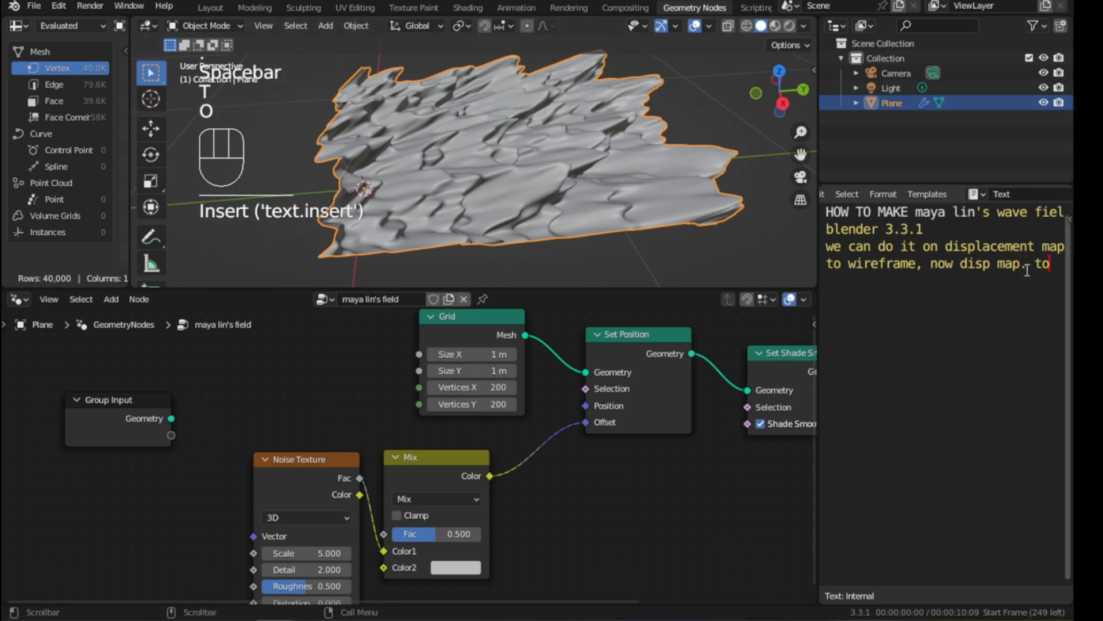
pyautogui.write(' fix axis')
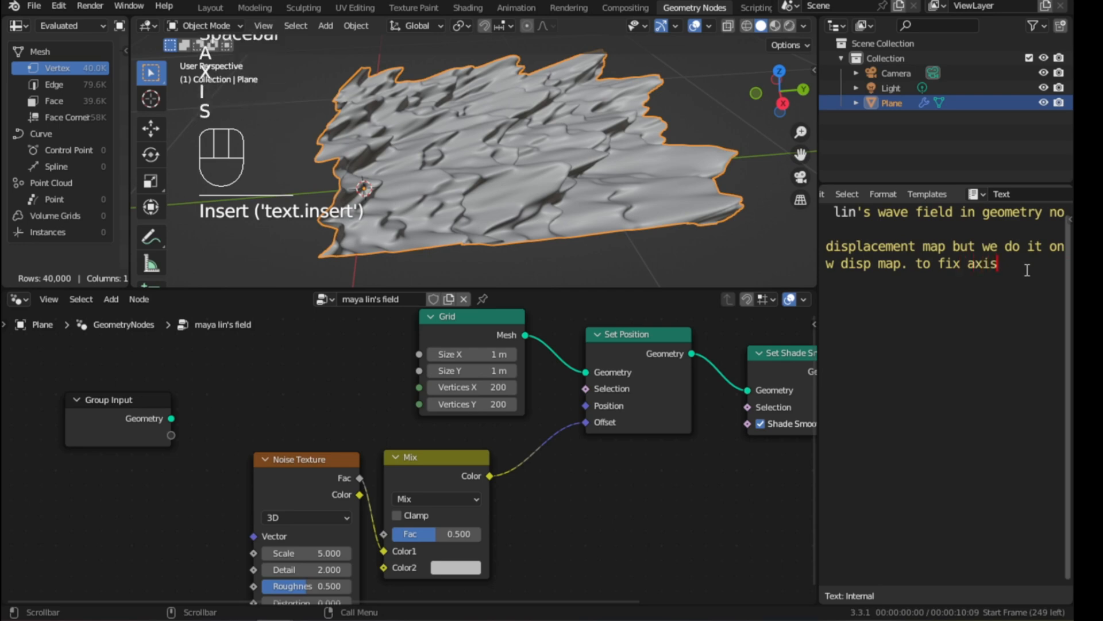
pyautogui.write(' we need')
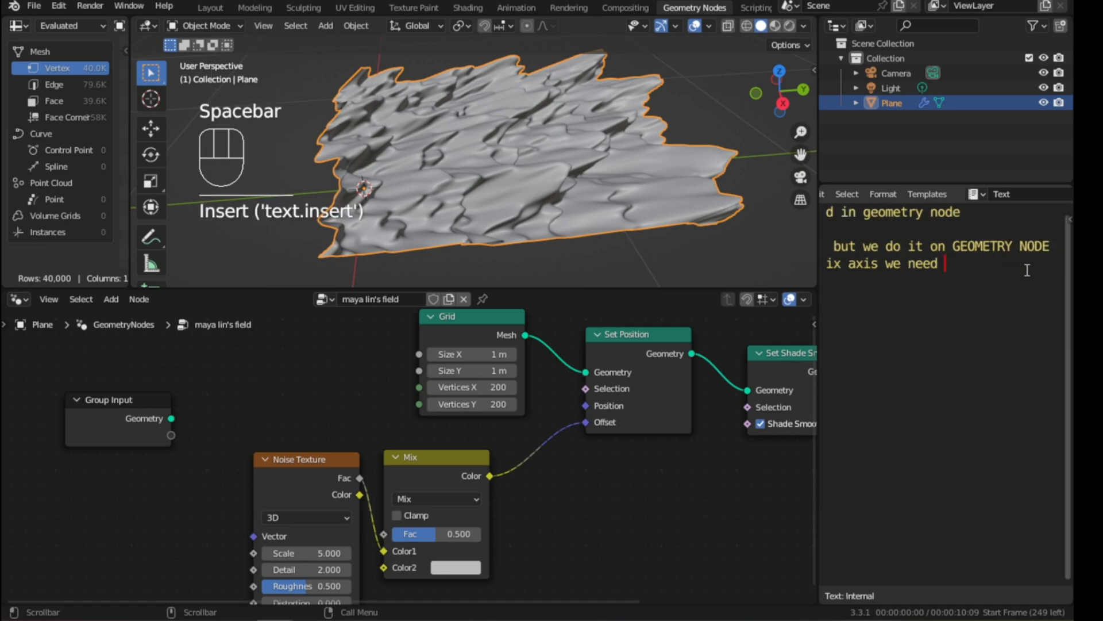
pyautogui.write(' xyz')
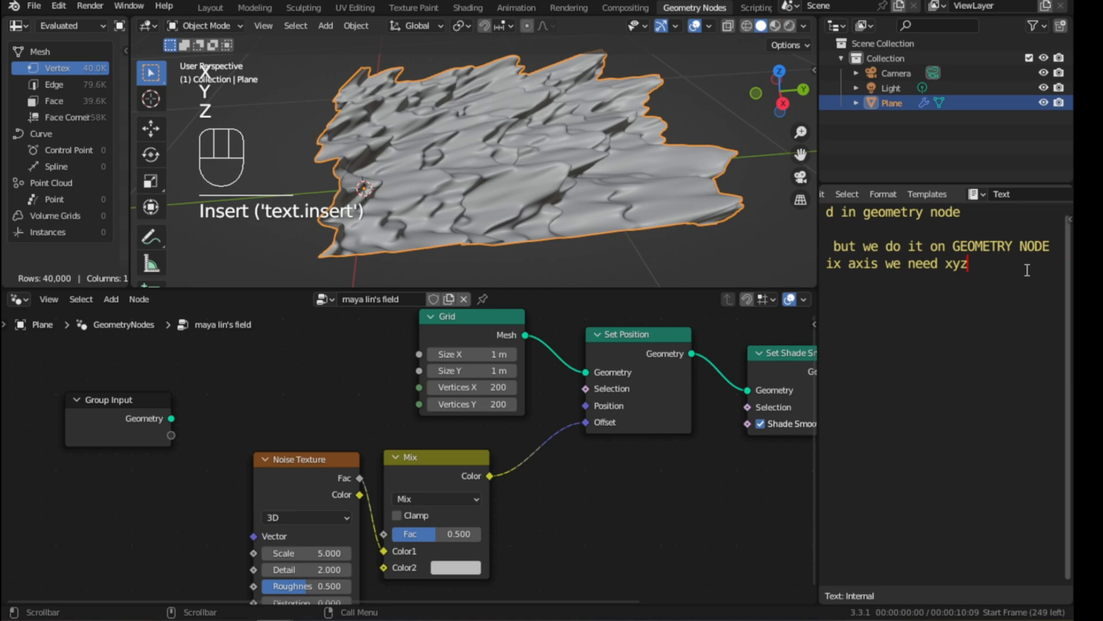
pyautogui.write(' node')
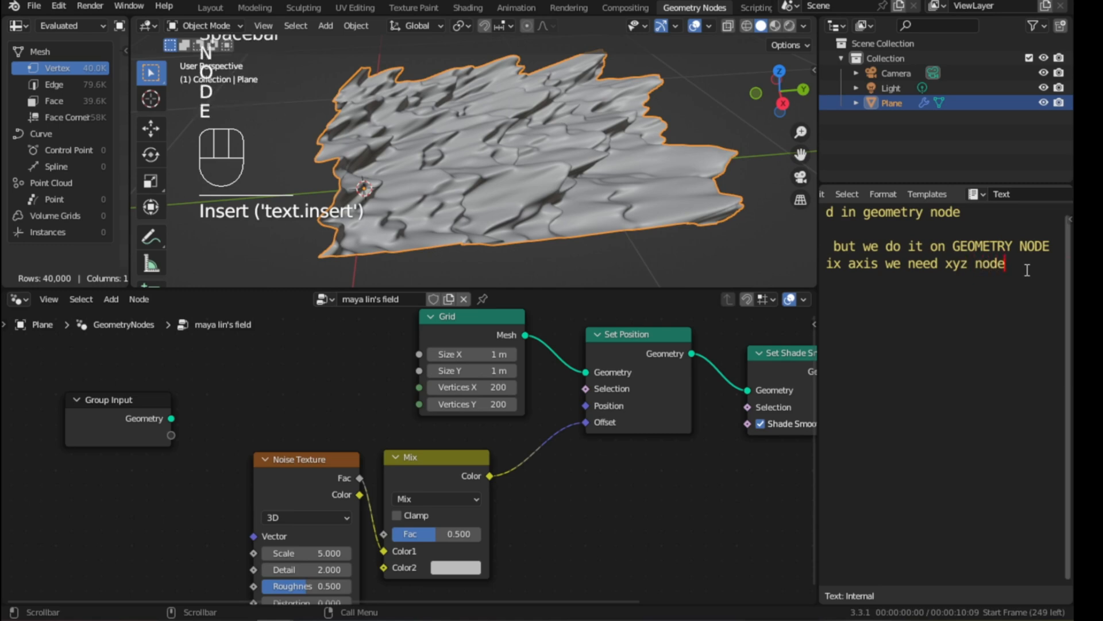
# Insert a Combine XYZ node between Mix and Set Position with the Mix Color feeding only Z, and save the file
pyautogui.click(546, 492)
pyautogui.hotkey('shift', 'a')
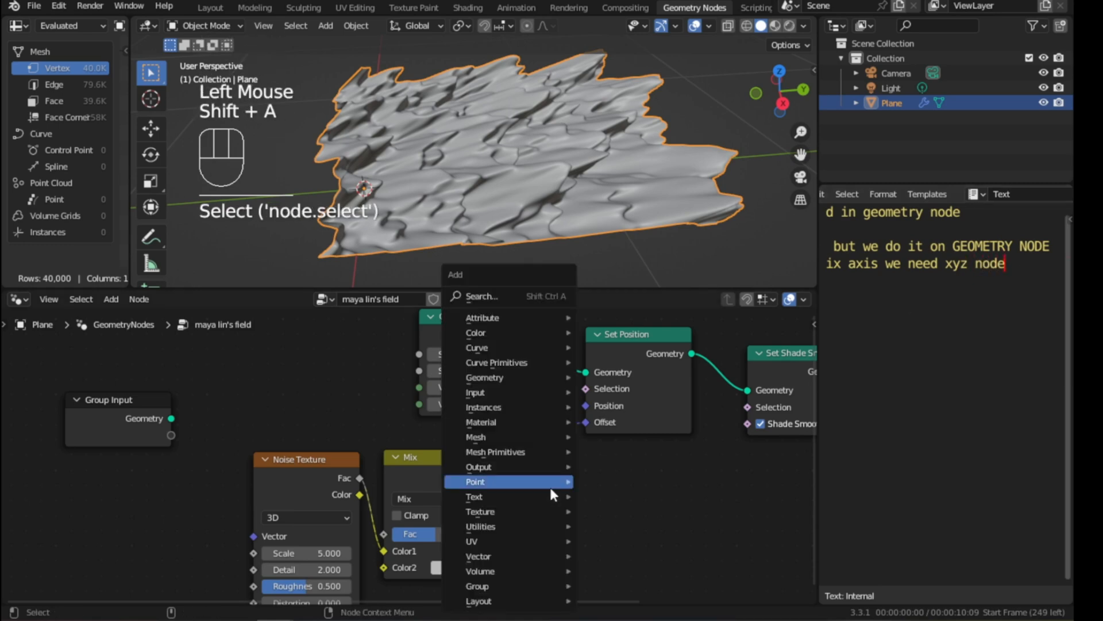
pyautogui.write('combi')
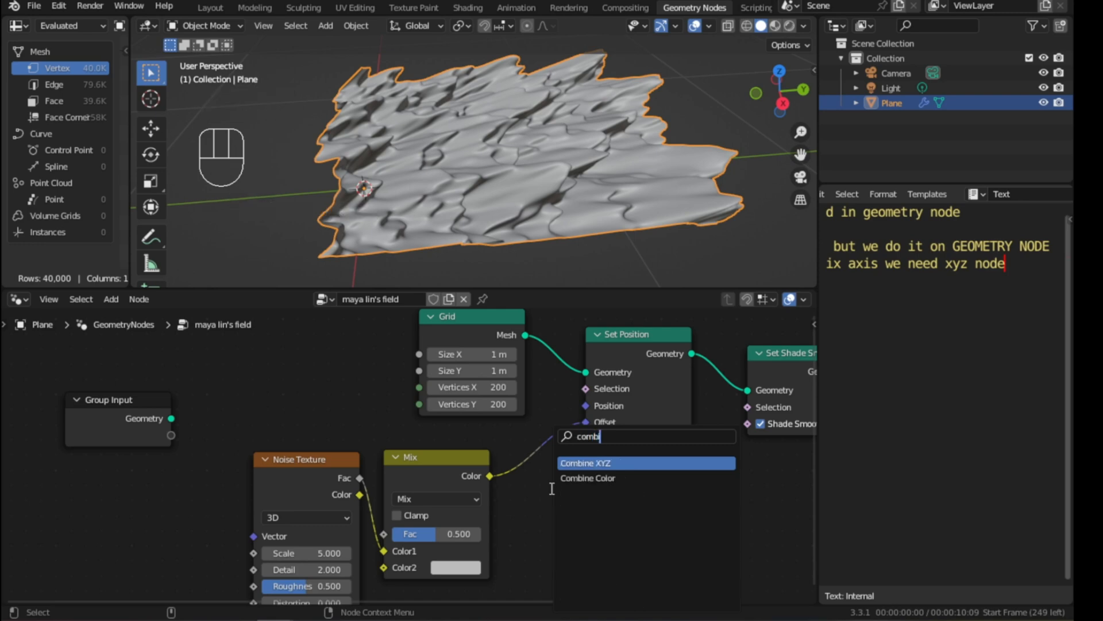
pyautogui.press('Return')
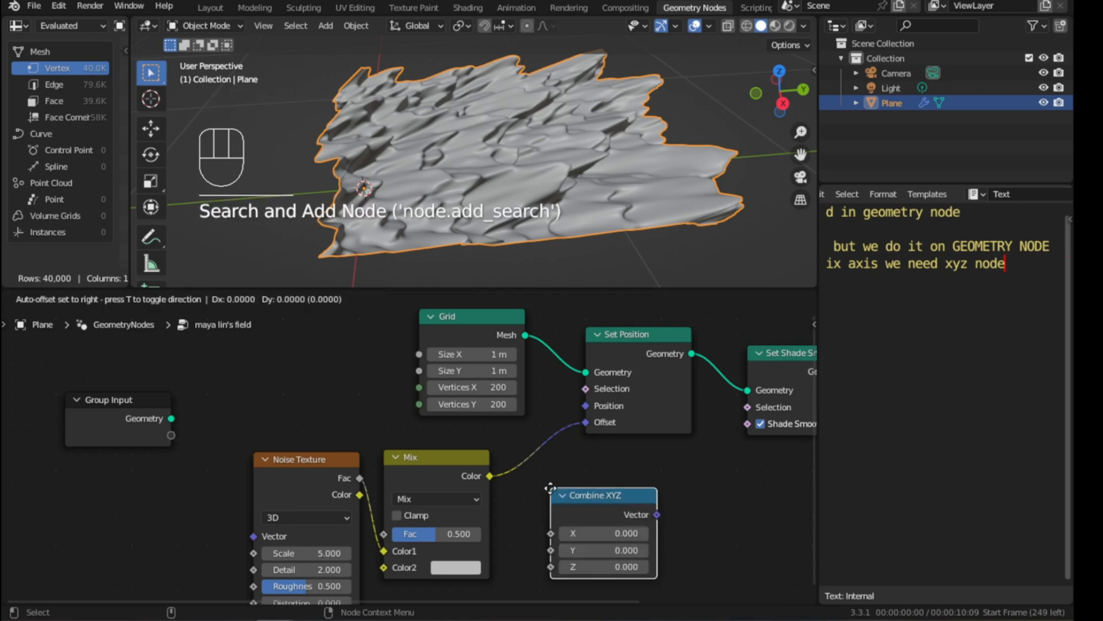
pyautogui.click(552, 428)
pyautogui.moveTo(551, 466); pyautogui.dragTo(549, 499)
pyautogui.moveTo(450, 216); pyautogui.dragTo(566, 194, button='middle')
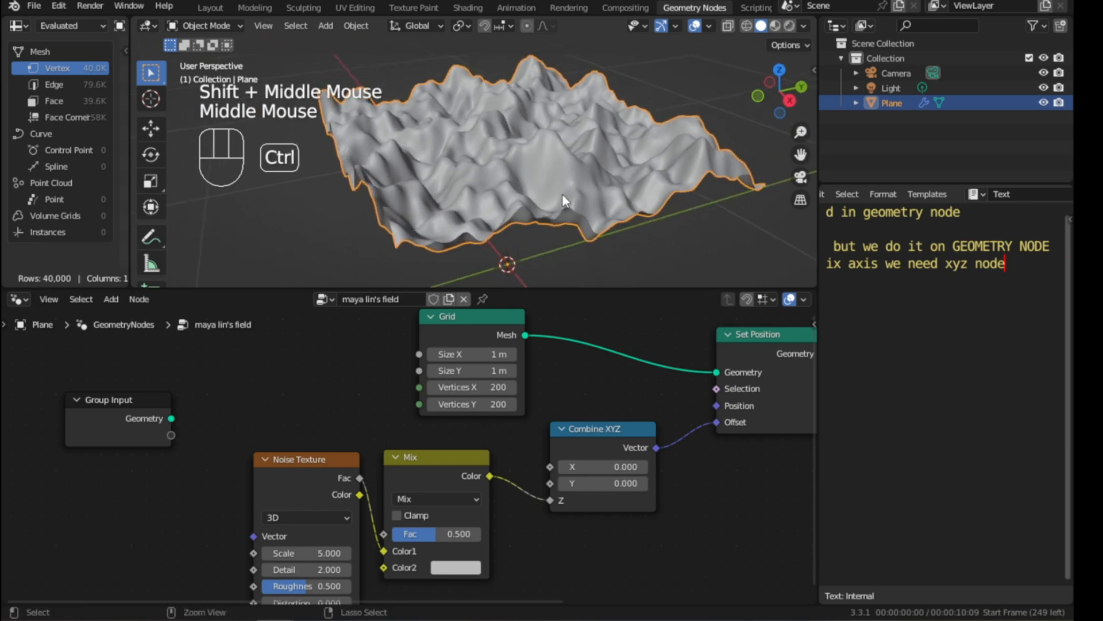
pyautogui.hotkey('ctrl', 's')
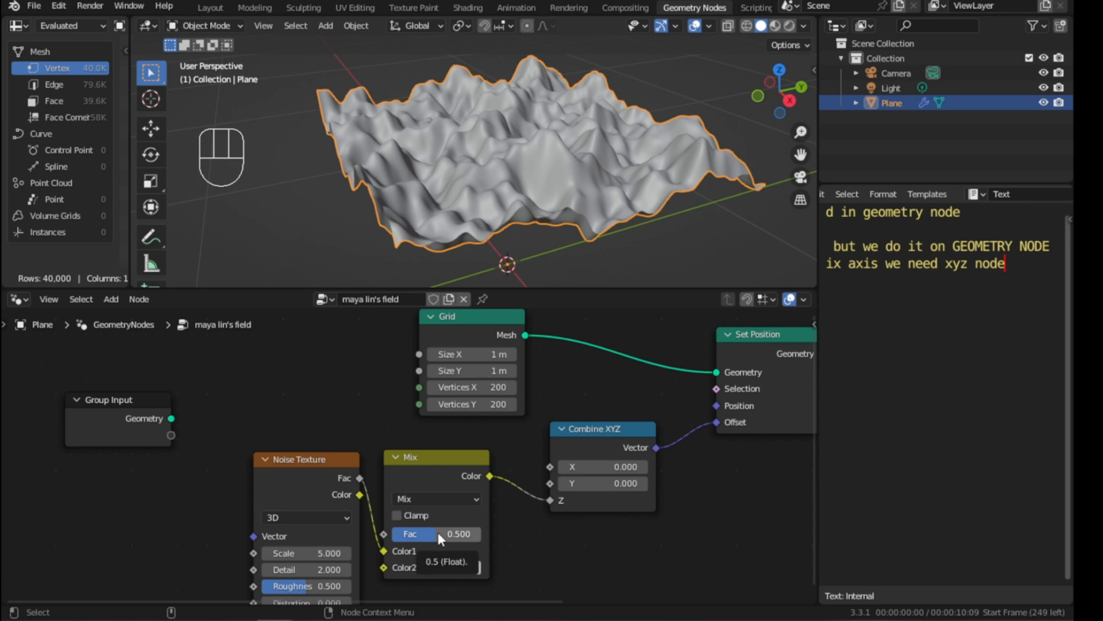
# Set the Mix node's Fac to 0.650 and the Noise Texture's Detail to 0
pyautogui.moveTo(439, 533); pyautogui.dragTo(448, 532)
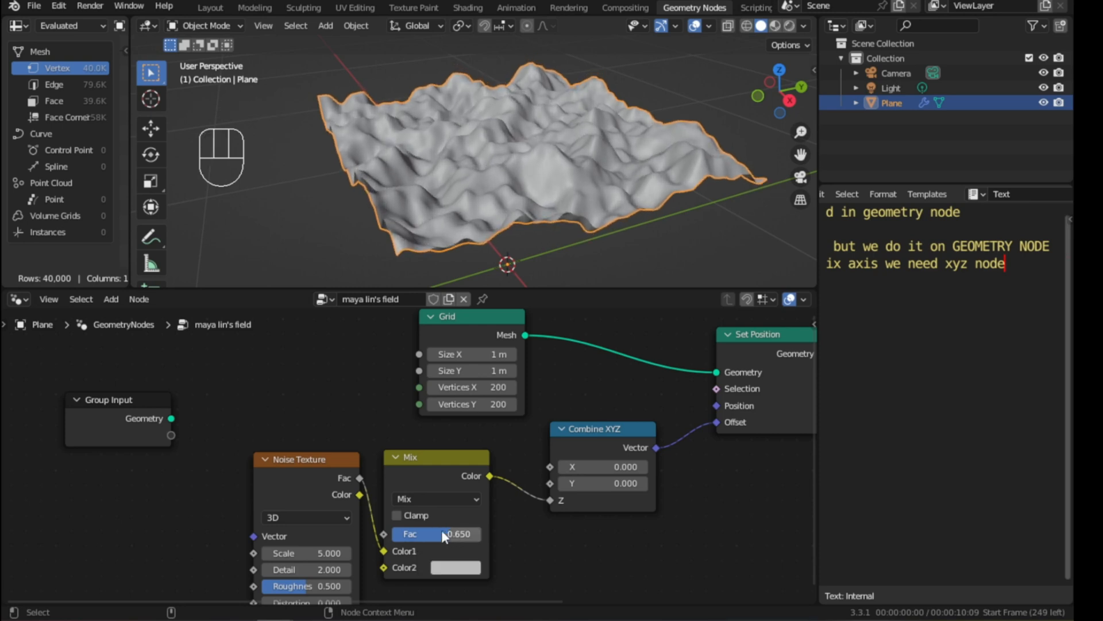
pyautogui.click(323, 570)
pyautogui.press('Return')
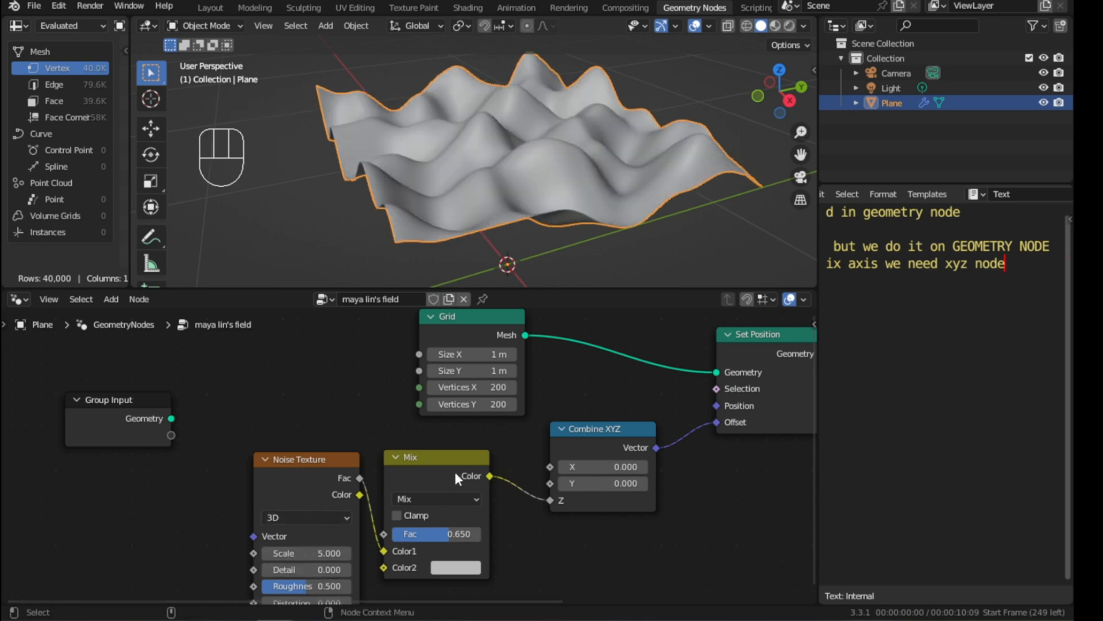
# Move the Group Input node farther away from the Noise Texture node to make room for another node
pyautogui.scroll(-2, 522, 477)
pyautogui.middleClick(365, 462)
pyautogui.keyDown('shift'); pyautogui.moveTo(316, 430); pyautogui.dragTo(405, 409, button='middle'); pyautogui.keyUp('shift')
pyautogui.moveTo(558, 176)
pyautogui.mouseDown(button='middle')
pyautogui.moveTo(551, 193)
pyautogui.moveTo(551, 183)
pyautogui.mouseUp(button='middle')
pyautogui.scroll(2, 500, 500)
pyautogui.scroll(-1, 495, 489)
pyautogui.moveTo(264, 385); pyautogui.dragTo(157, 371)
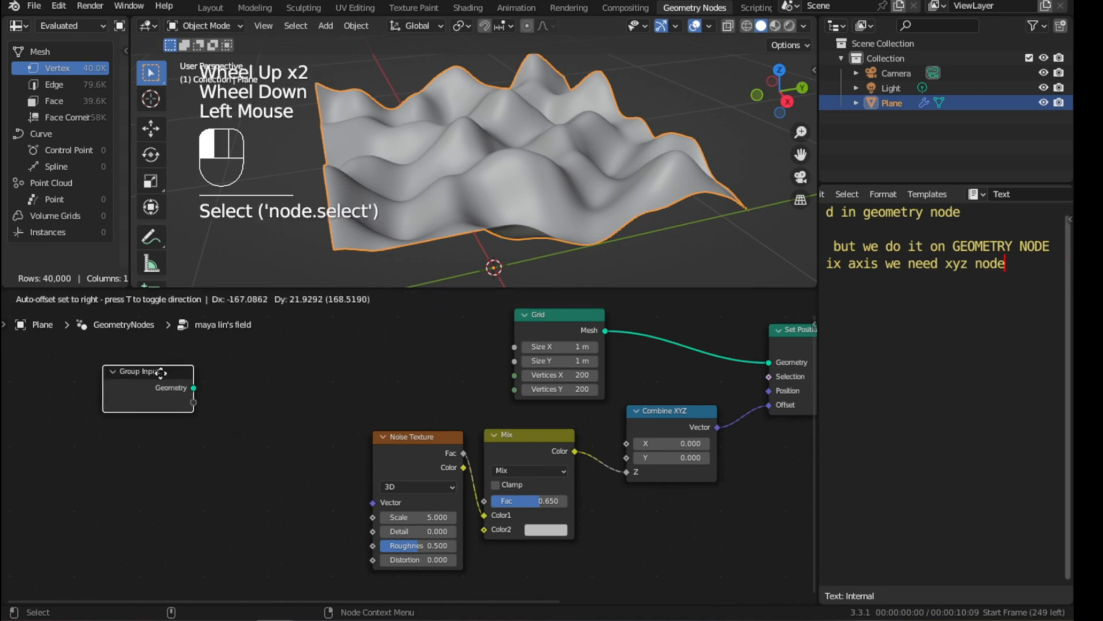
pyautogui.click(160, 370)
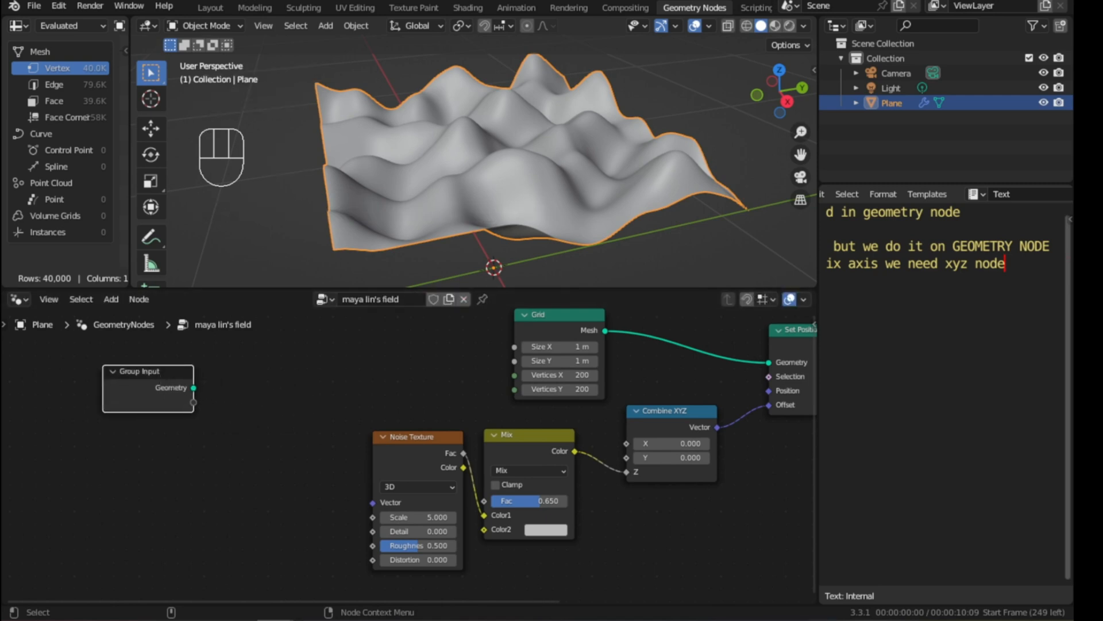
# Add a Vector Math node set to Add between the Group Input and Noise Texture nodes, leaving a gap before Noise Texture
pyautogui.click(288, 465)
pyautogui.hotkey('shift', 'a')
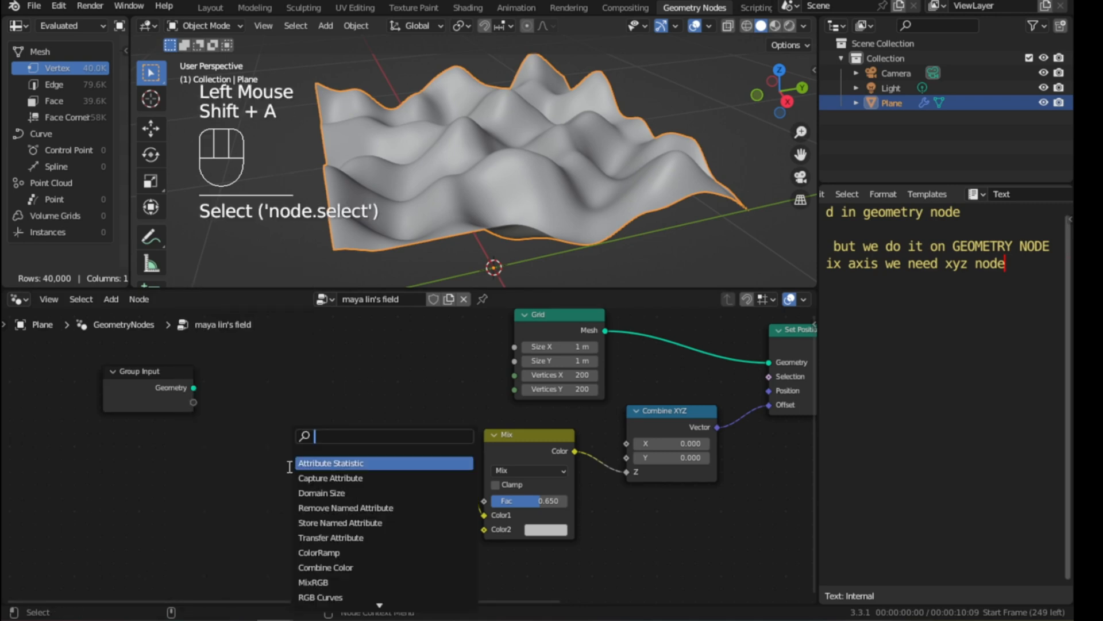
pyautogui.write('ad')
pyautogui.press('BackSpace')
pyautogui.press('BackSpace')
pyautogui.write('vec')
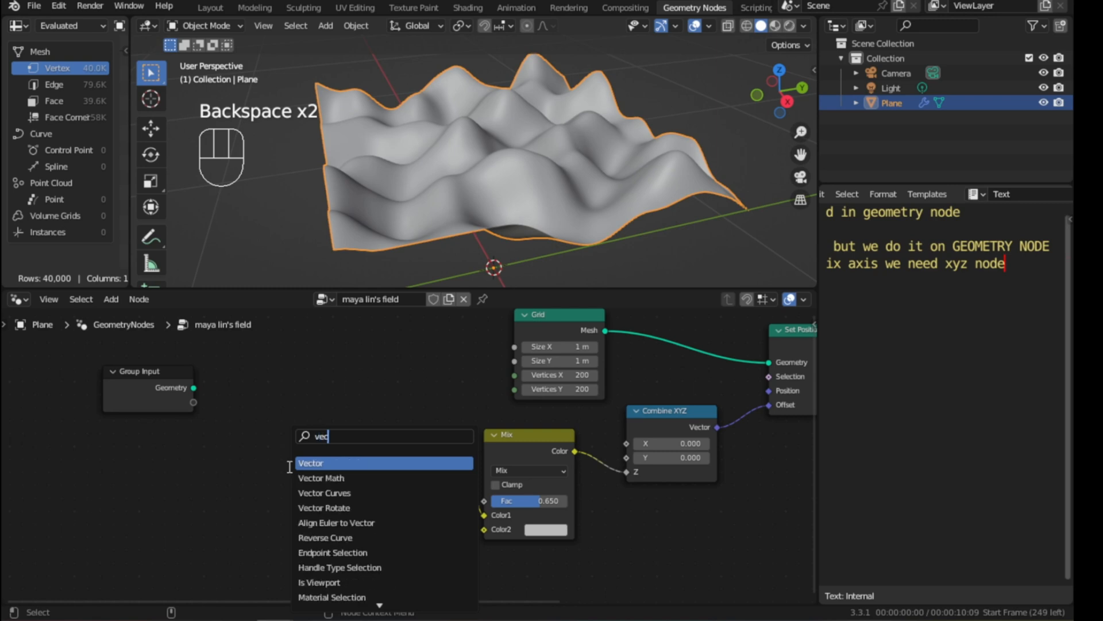
pyautogui.click(313, 477)
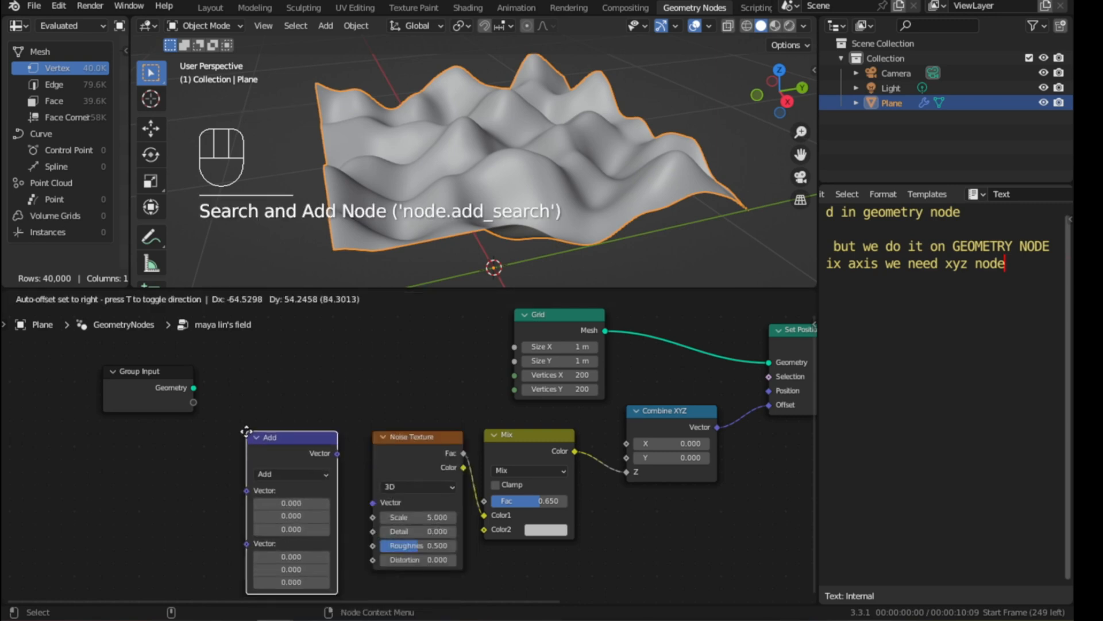
pyautogui.click(246, 432)
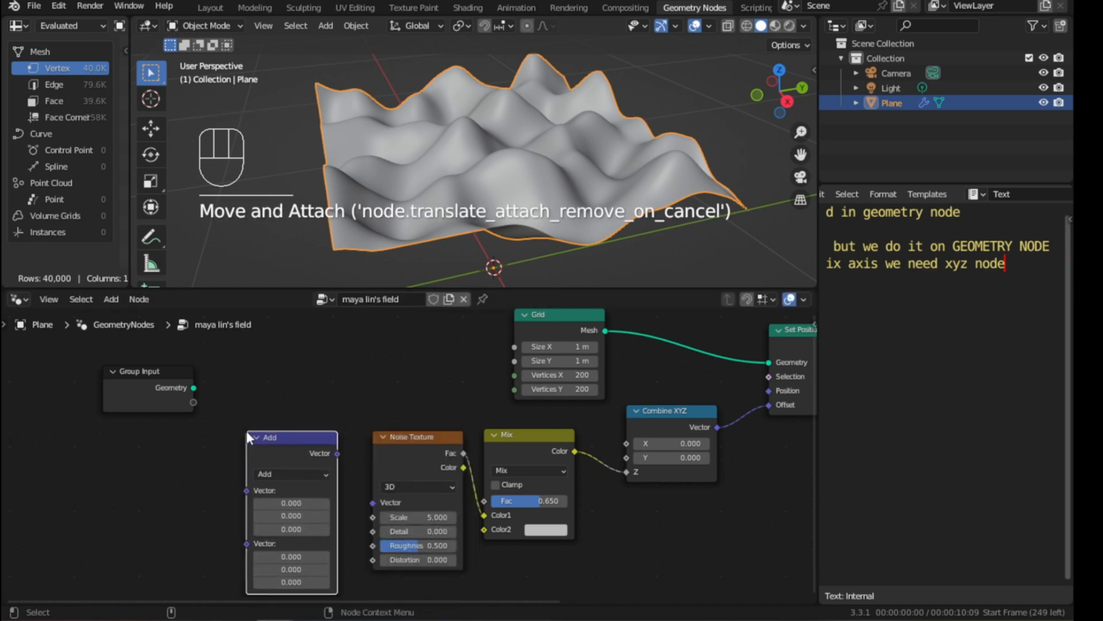
pyautogui.moveTo(274, 433); pyautogui.dragTo(256, 433)
pyautogui.moveTo(530, 192)
pyautogui.mouseDown(button='middle')
pyautogui.moveTo(581, 207)
pyautogui.moveTo(526, 202)
pyautogui.moveTo(536, 216)
pyautogui.moveTo(586, 210)
pyautogui.mouseUp(button='middle')
# Append a remark beginning ", this is" after "xyz node" in the notes and start a new line
pyautogui.click(1006, 268)
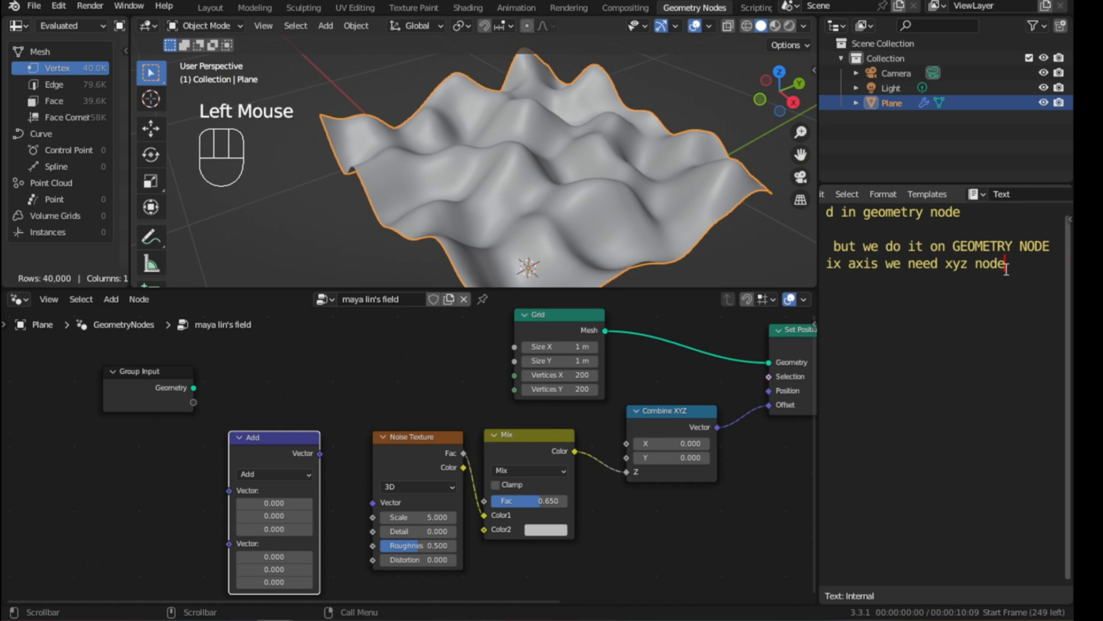
pyautogui.write(', this is b')
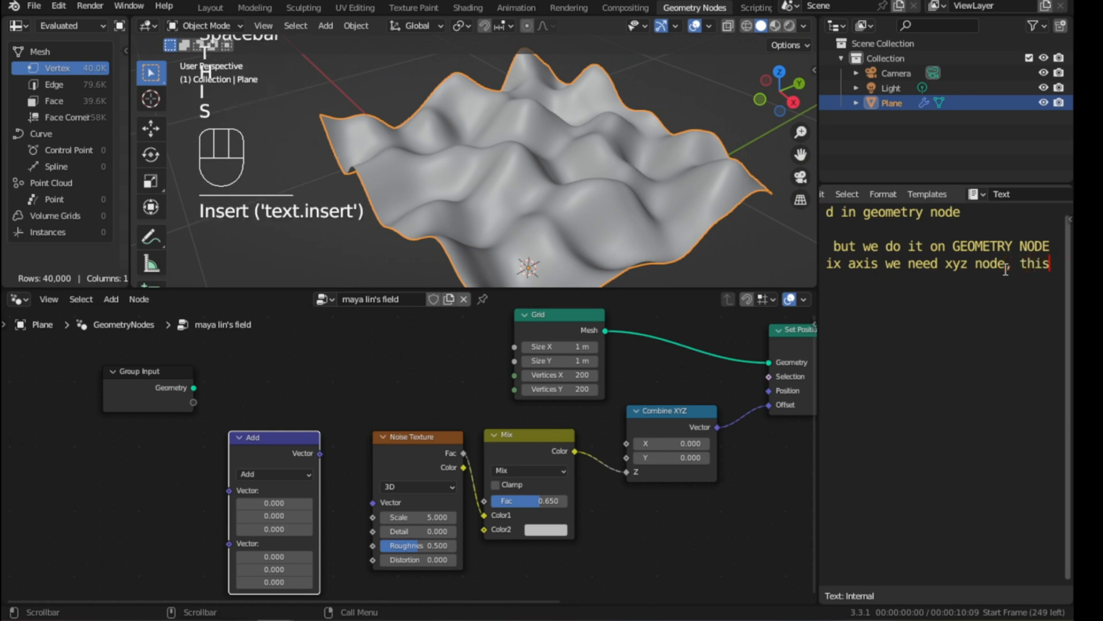
pyautogui.write('ele')
pyautogui.press('BackSpace')
pyautogui.write('le')
pyautogui.press('BackSpace')
pyautogui.write('l type')
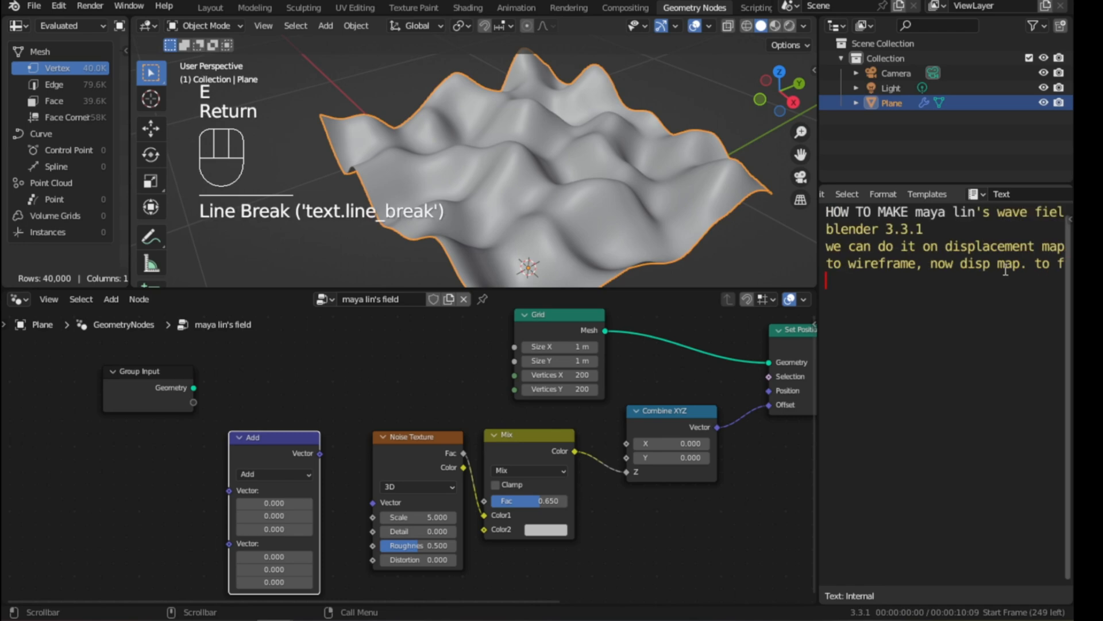
# Write "field, to make it looks like maya lin's" on the new notes line and end it with a line break
pyautogui.write('field, to mak')
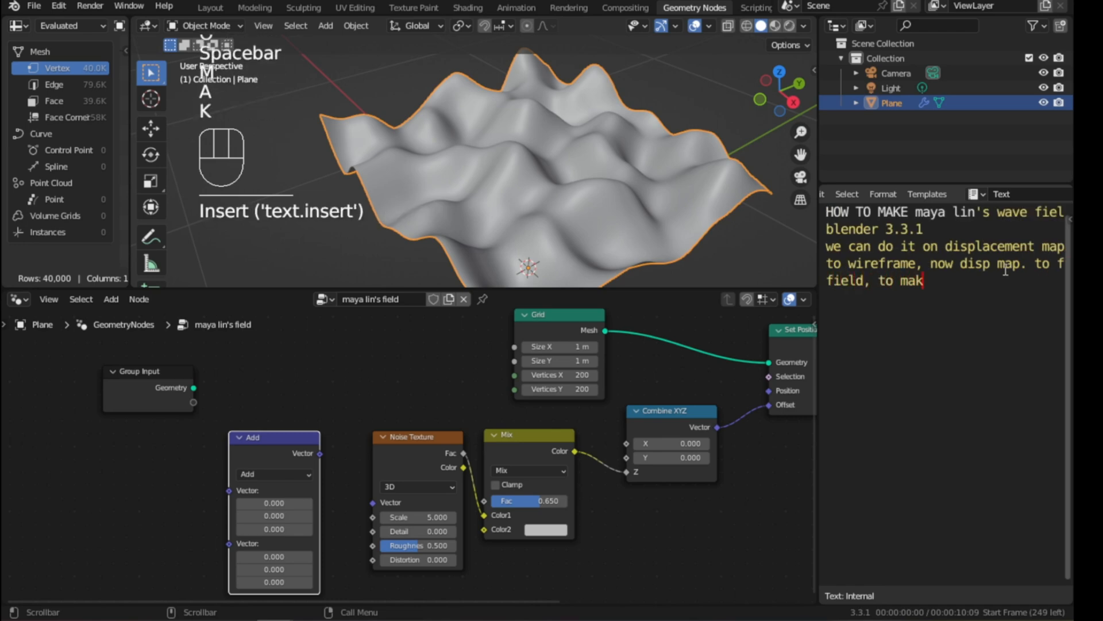
pyautogui.write('e it loo')
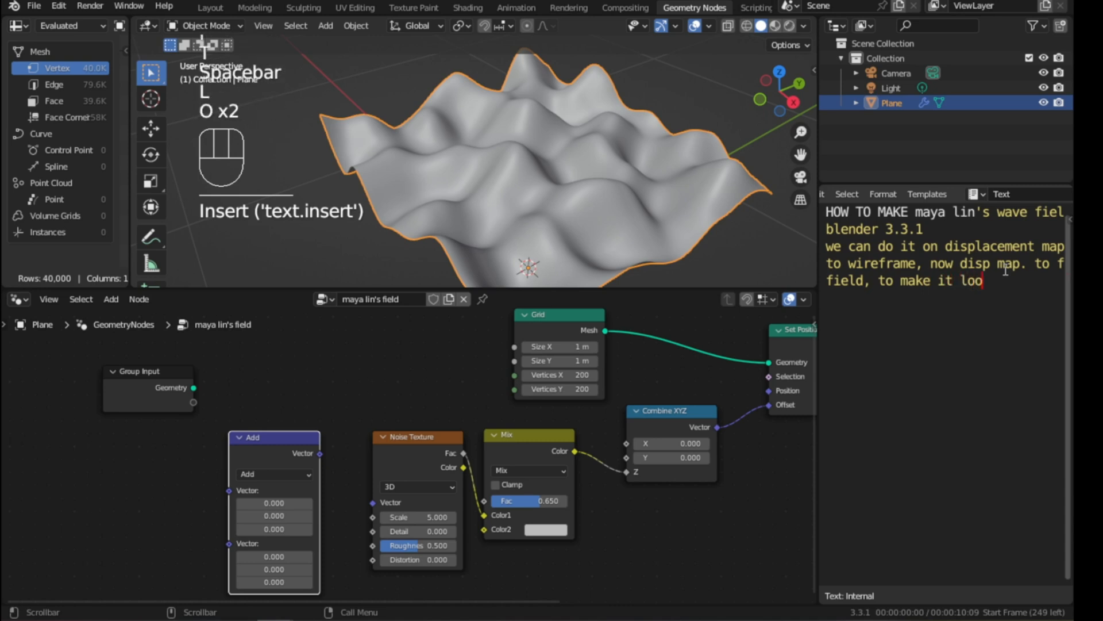
pyautogui.write('ks like ')
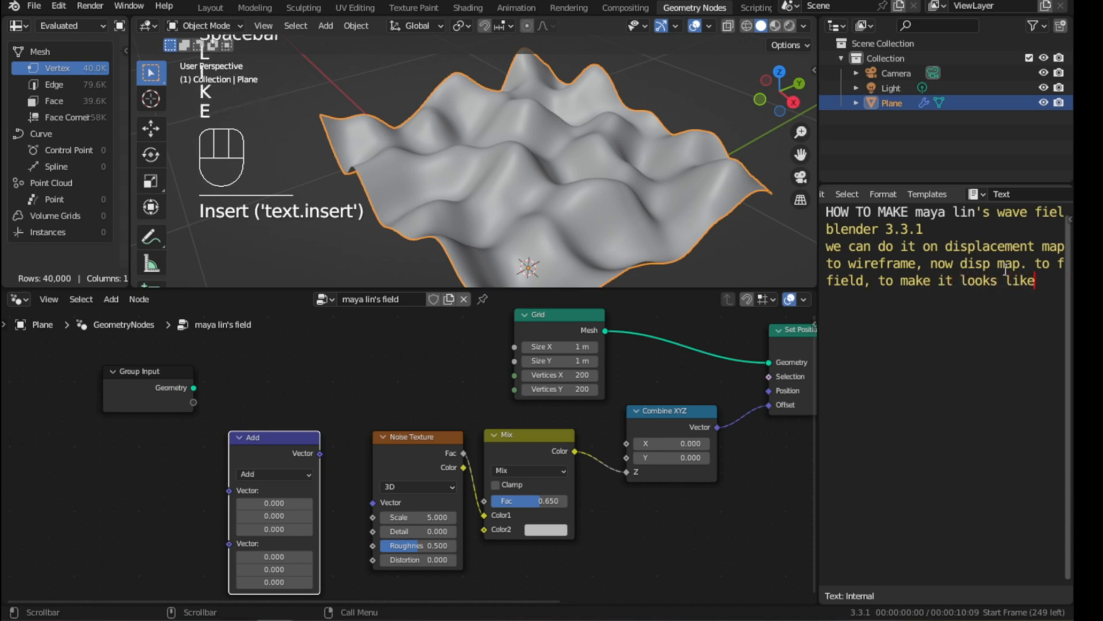
pyautogui.write("maya lin's")
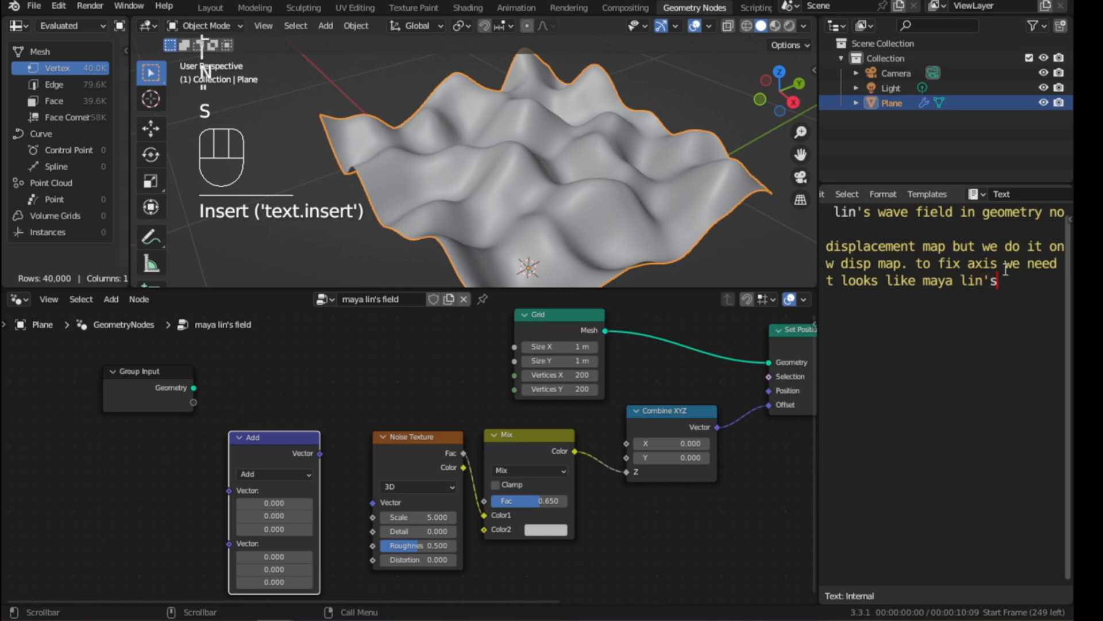
pyautogui.press('Return')
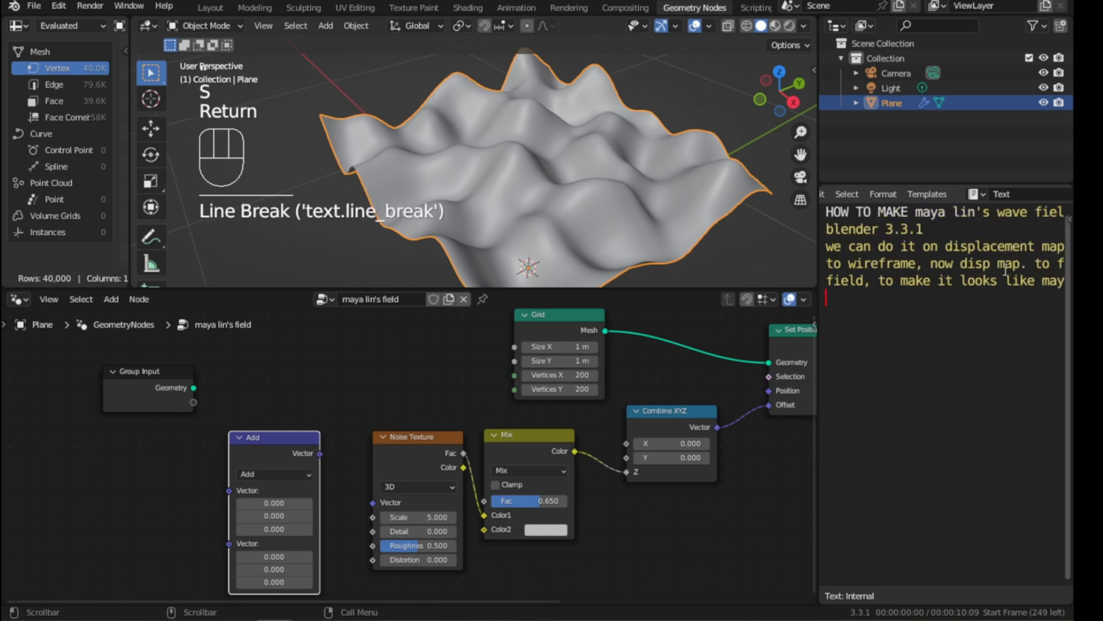
# Write "we do more add node" on the next notes line and end it with a line break
pyautogui.write('we do more')
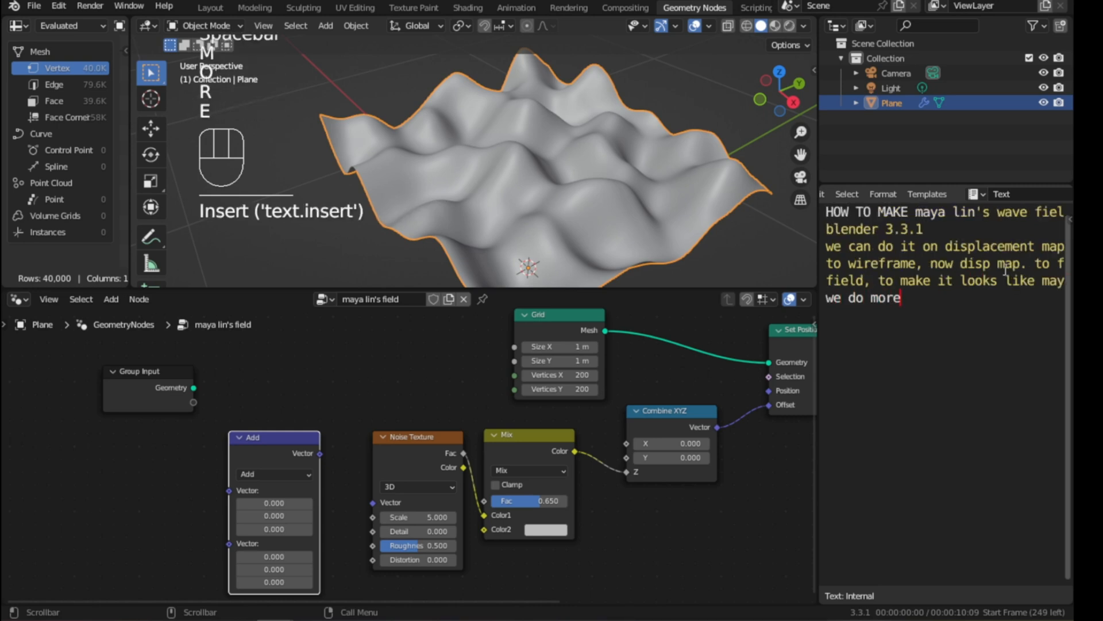
pyautogui.write(' add')
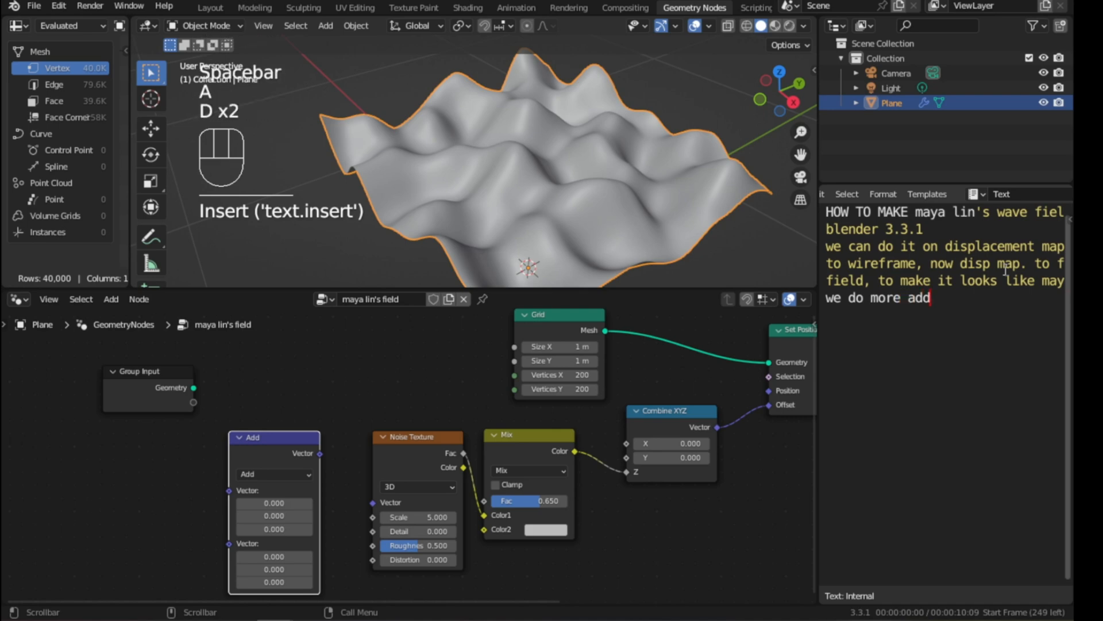
pyautogui.write(' node')
pyautogui.press('KP_Enter')
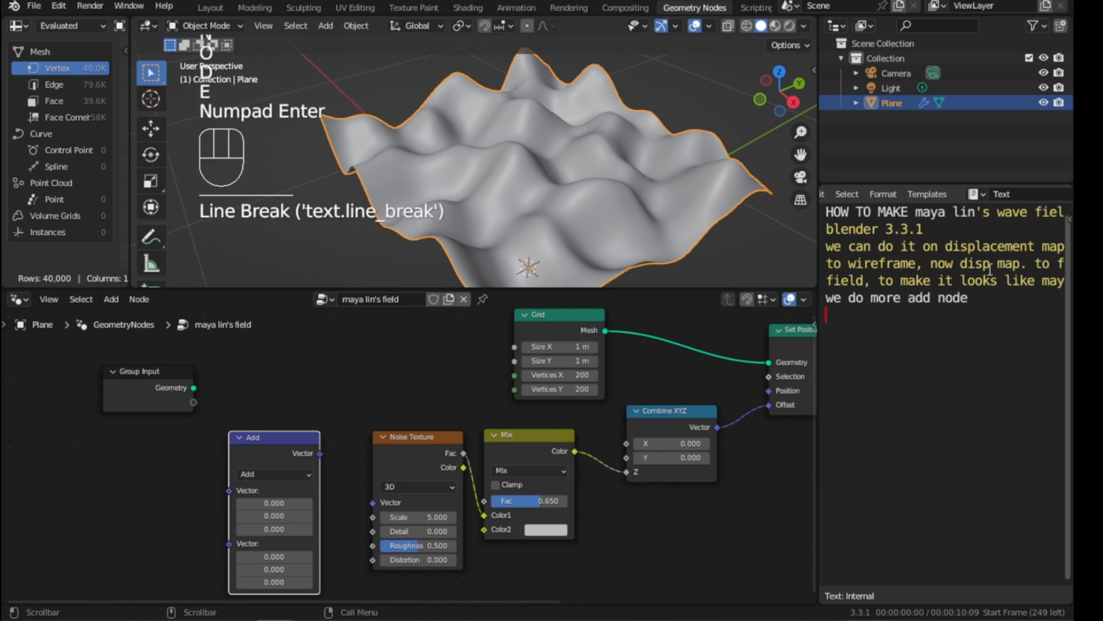
# Duplicate the Mix node to a spot before the Add node and link its Color output to Add's first Vector input
pyautogui.scroll(2, 310, 461)
pyautogui.scroll(-1, 311, 457)
pyautogui.moveTo(312, 456); pyautogui.dragTo(454, 383, button='middle')
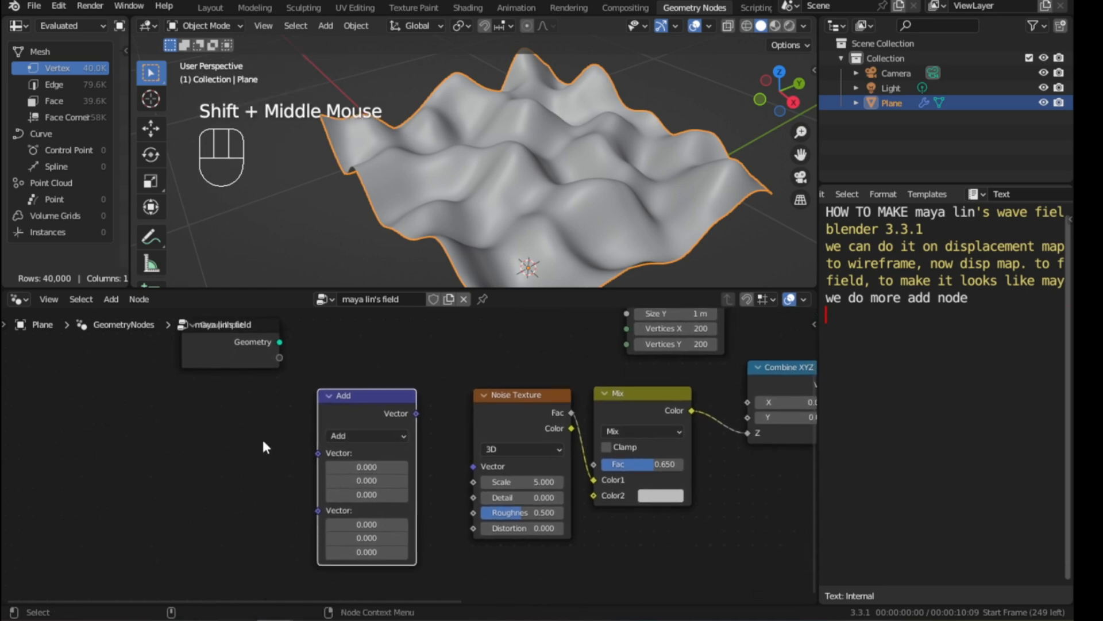
pyautogui.moveTo(416, 413); pyautogui.dragTo(443, 453)
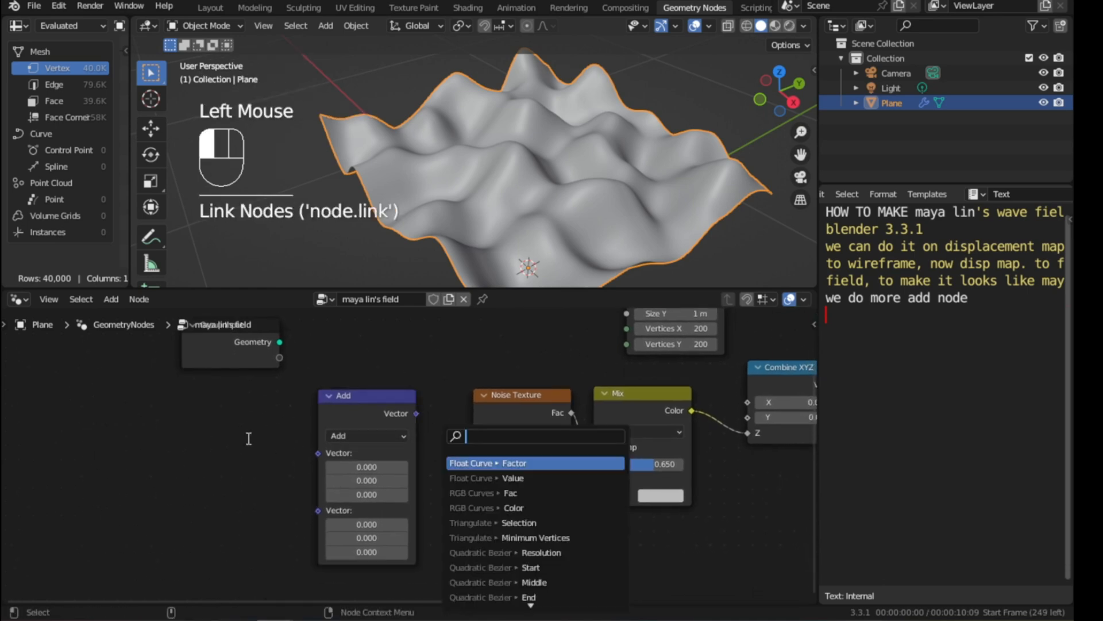
pyautogui.click(204, 449)
pyautogui.click(632, 395)
pyautogui.hotkey('shift', 'd')
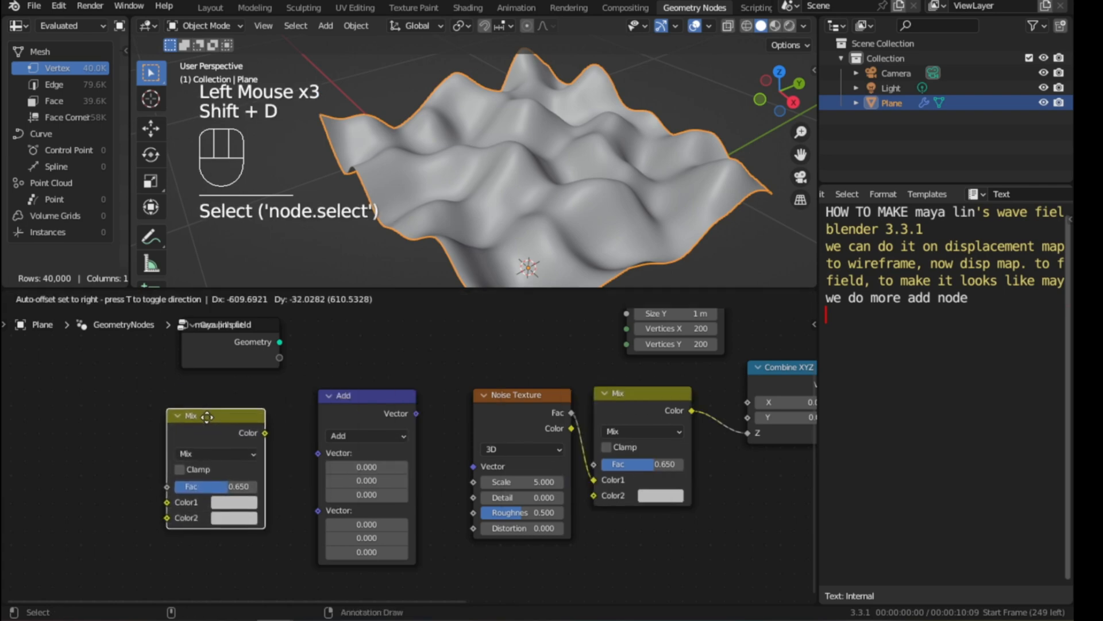
pyautogui.click(207, 417)
pyautogui.moveTo(265, 434); pyautogui.dragTo(318, 454)
# Add a Wave Texture node before the duplicated Mix node and link its Fac output to that Mix node's Color1 input
pyautogui.hotkey('shift', 'a')
pyautogui.write('wave')
pyautogui.press('Return')
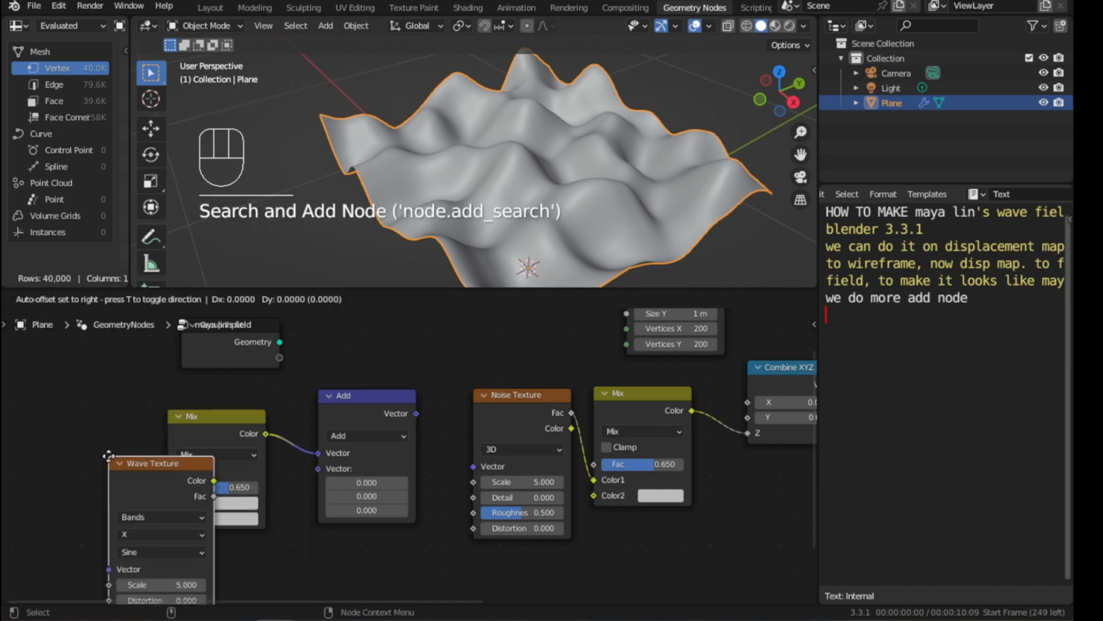
pyautogui.click(137, 471)
pyautogui.keyDown('shift'); pyautogui.moveTo(136, 472); pyautogui.dragTo(202, 434, button='middle'); pyautogui.keyUp('shift')
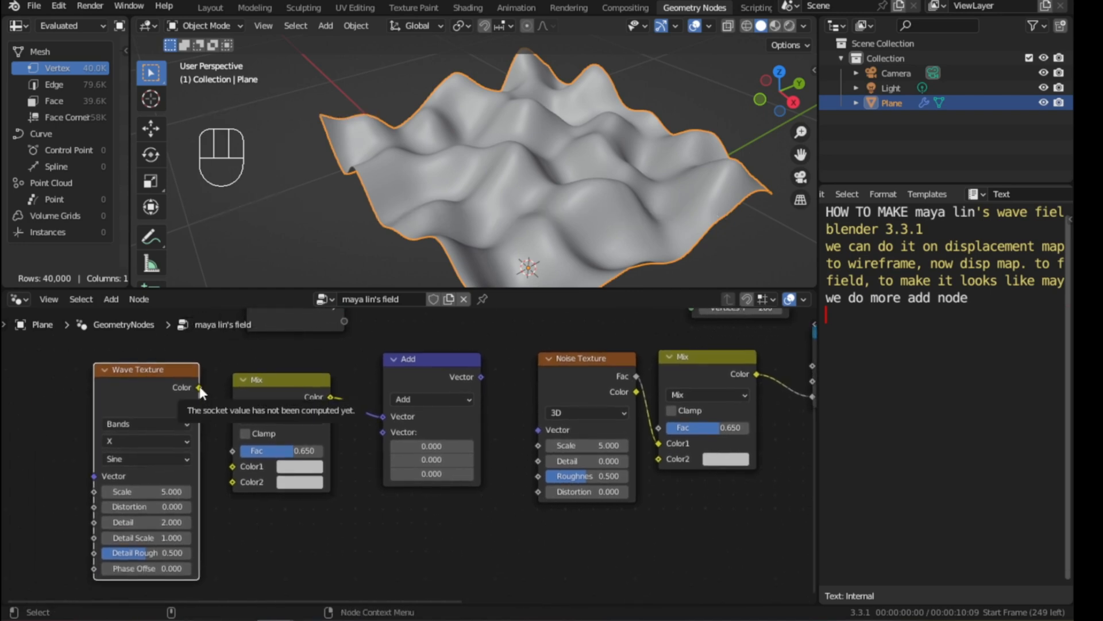
pyautogui.moveTo(199, 404); pyautogui.dragTo(225, 463)
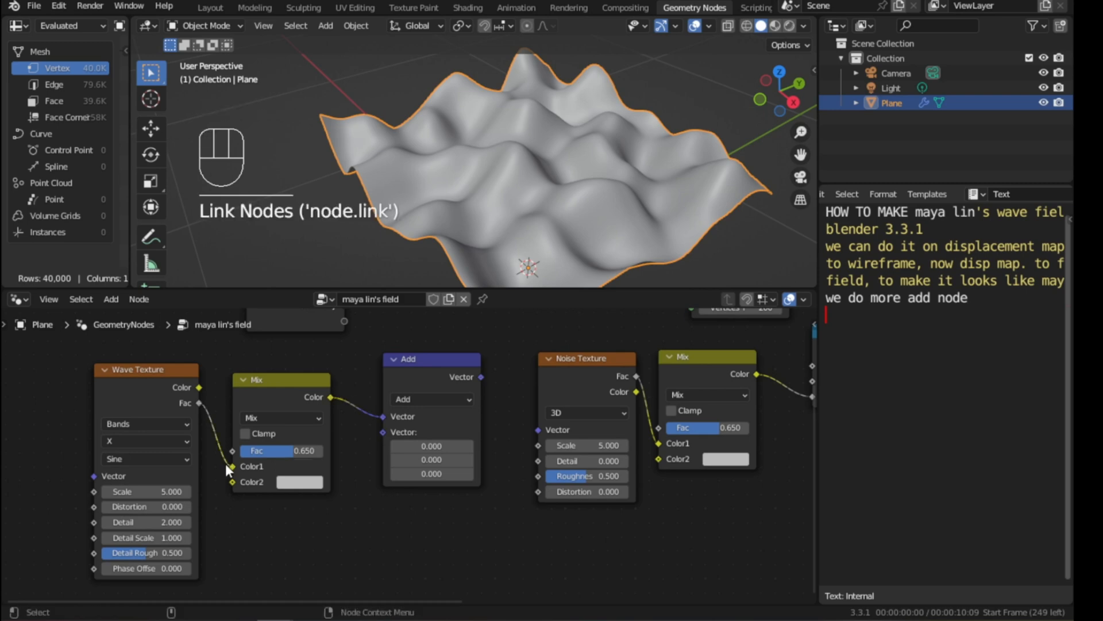
# Link Add's output to the Noise Texture's Vector input, and feed a new Position node into Add's second Vector input
pyautogui.moveTo(482, 378); pyautogui.dragTo(541, 428)
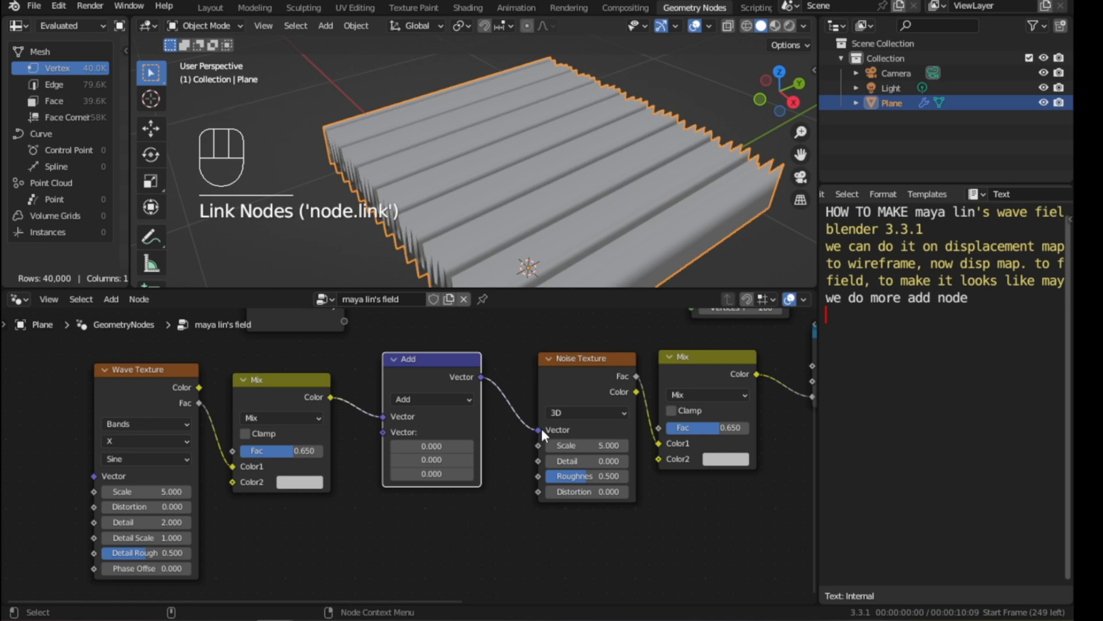
pyautogui.click(252, 546)
pyautogui.hotkey('shift', 'a')
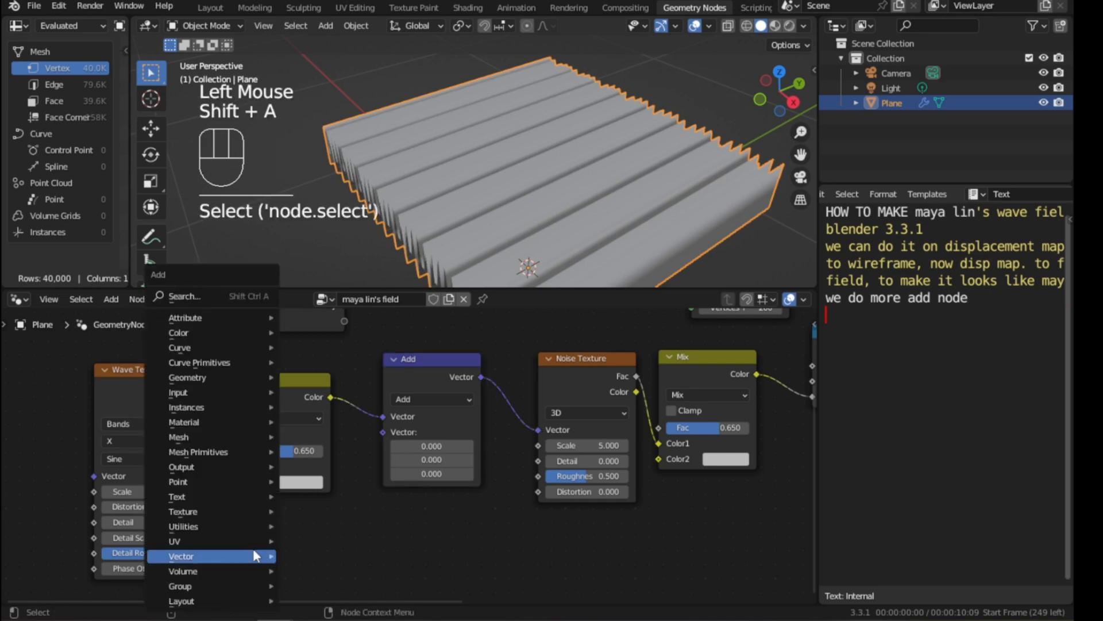
pyautogui.write('pos')
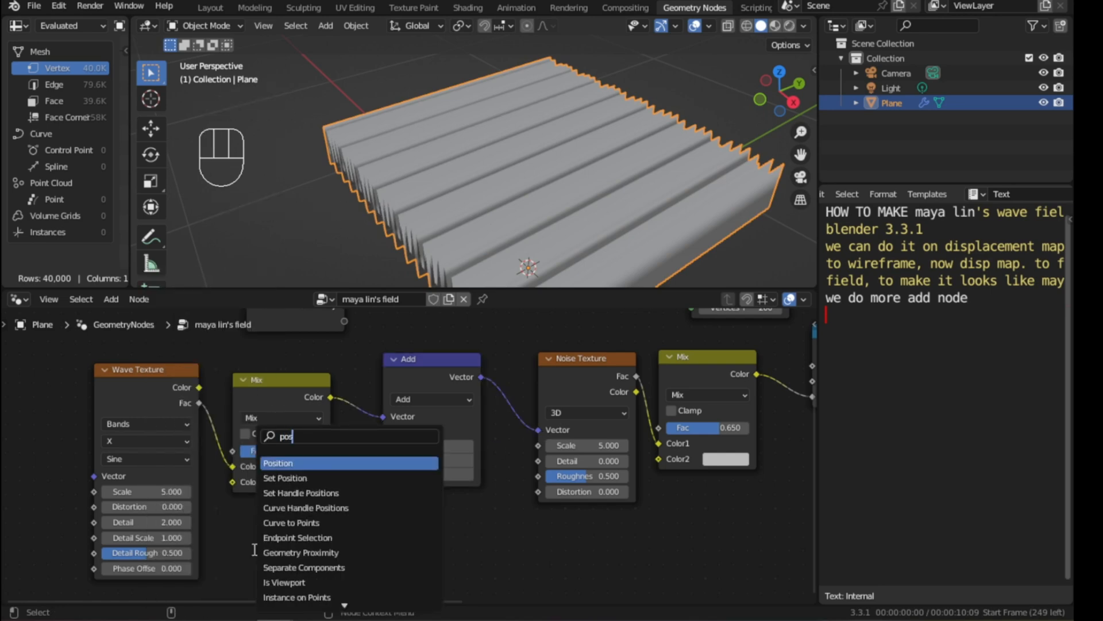
pyautogui.press('Return')
pyautogui.click(224, 521)
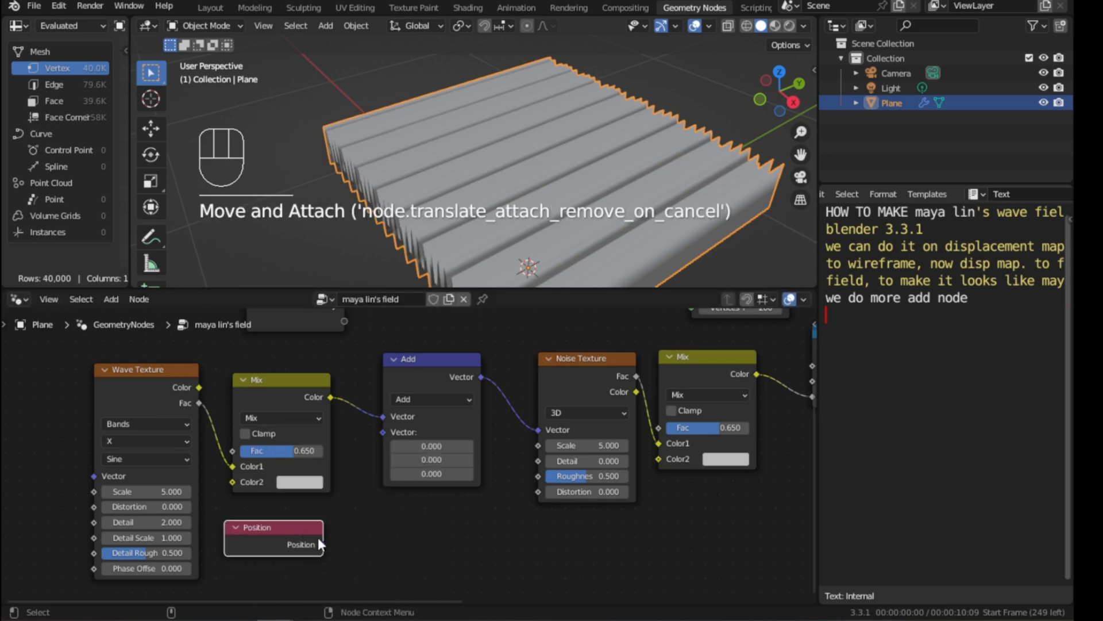
pyautogui.moveTo(323, 543); pyautogui.dragTo(383, 432)
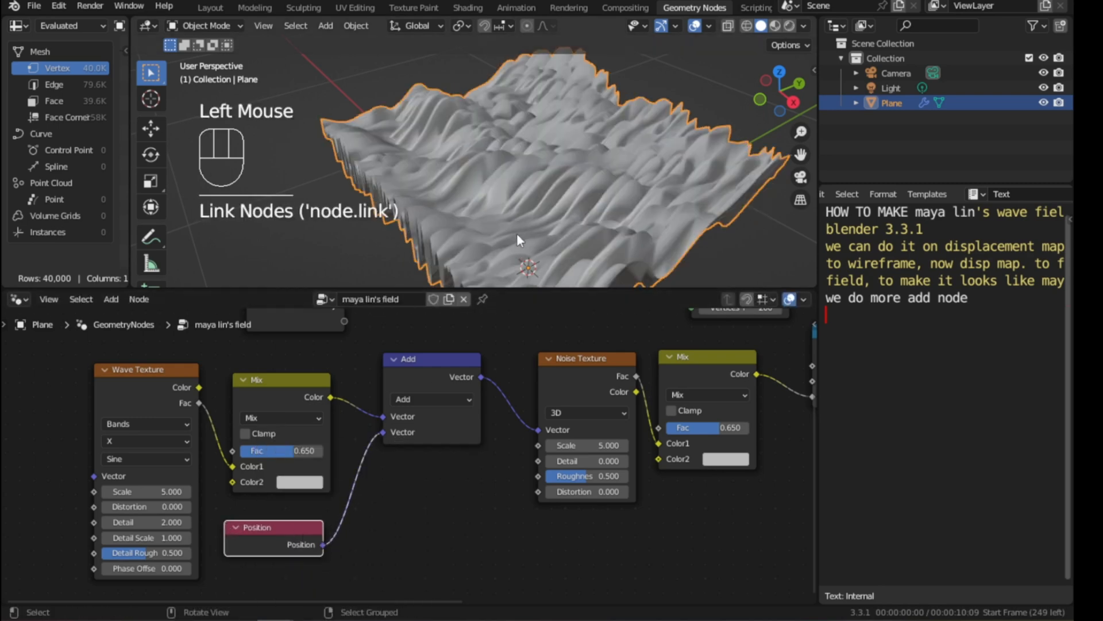
# Set the Fac of the Mix node fed by the Wave Texture to 0.8
pyautogui.moveTo(512, 227)
pyautogui.mouseDown(button='middle')
pyautogui.moveTo(474, 222)
pyautogui.moveTo(492, 204)
pyautogui.mouseUp(button='middle')
pyautogui.scroll(2, 478, 181)
pyautogui.scroll(-2, 481, 202)
pyautogui.scroll(1, 475, 210)
pyautogui.scroll(-1, 475, 213)
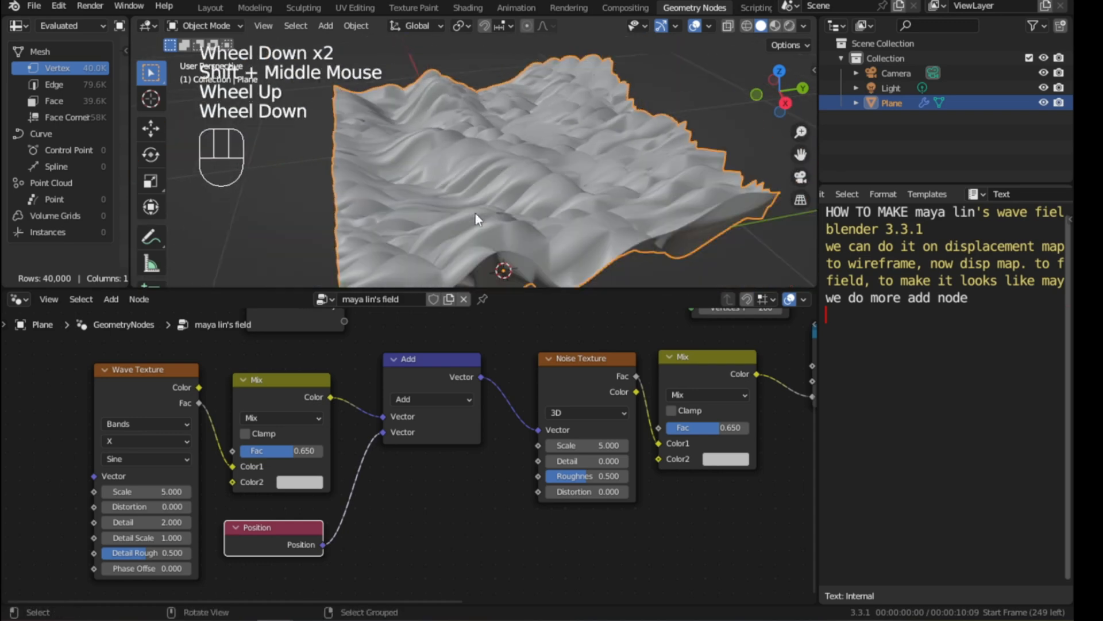
pyautogui.moveTo(292, 453); pyautogui.dragTo(299, 453)
pyautogui.doubleClick(304, 450)
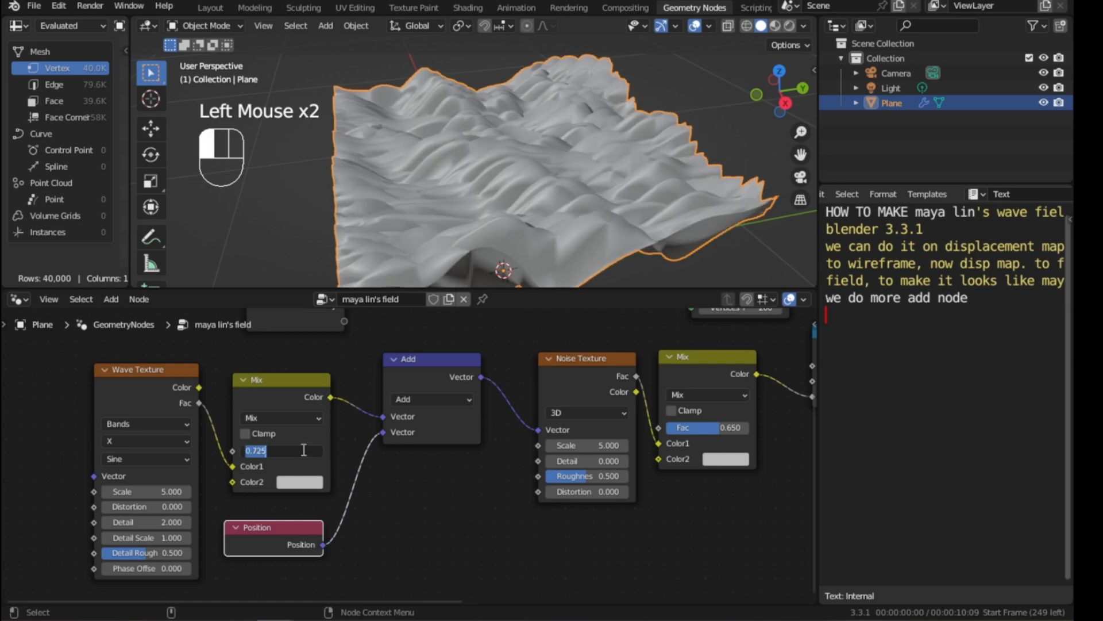
pyautogui.press('Return')
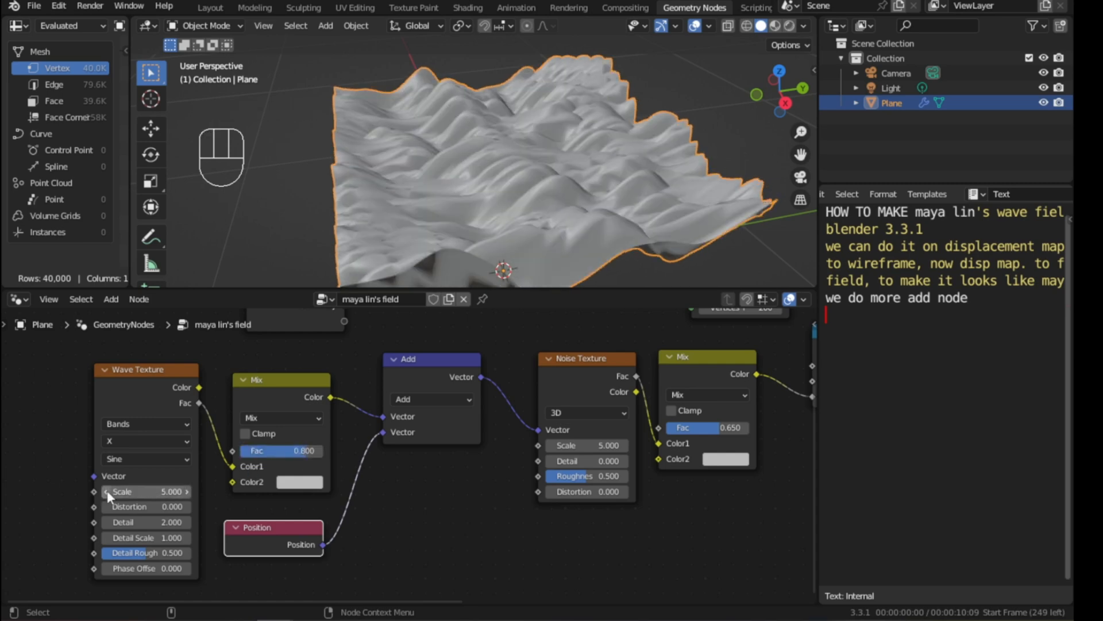
# Set the Wave Texture's Scale to 1.15 and its Detail to 0.3
pyautogui.moveTo(110, 491); pyautogui.dragTo(58, 491)
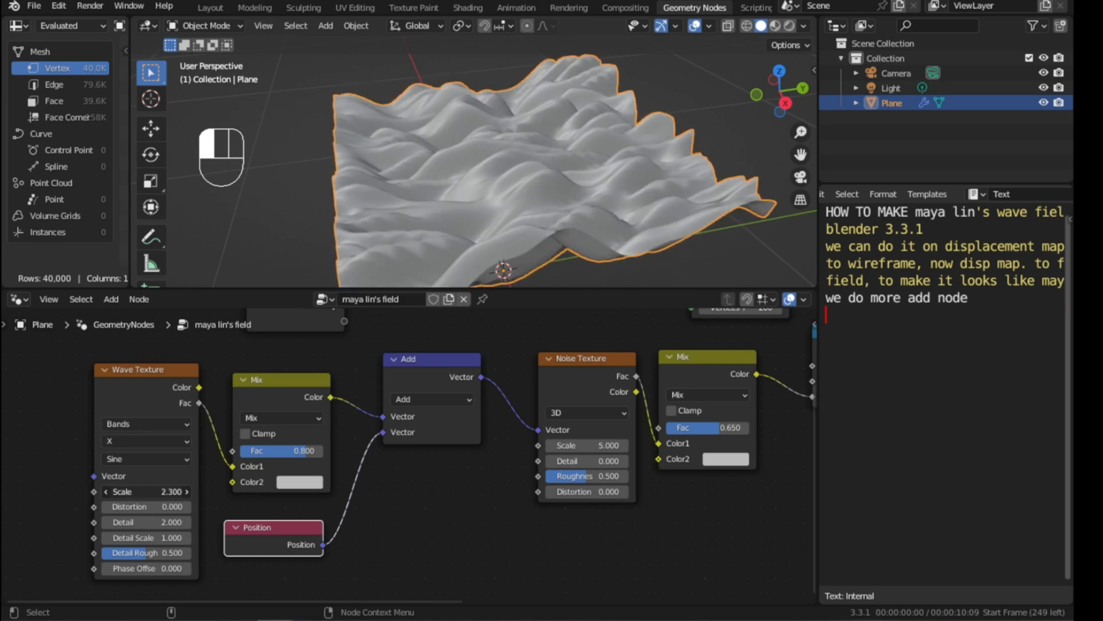
pyautogui.click(159, 484)
pyautogui.click(151, 492)
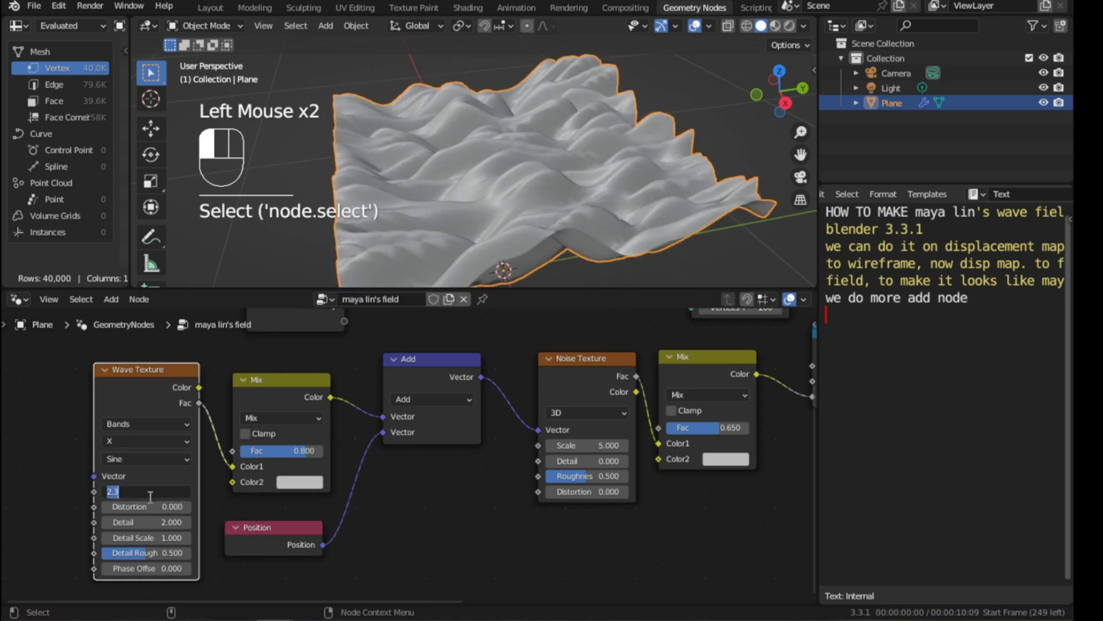
pyautogui.press('Return')
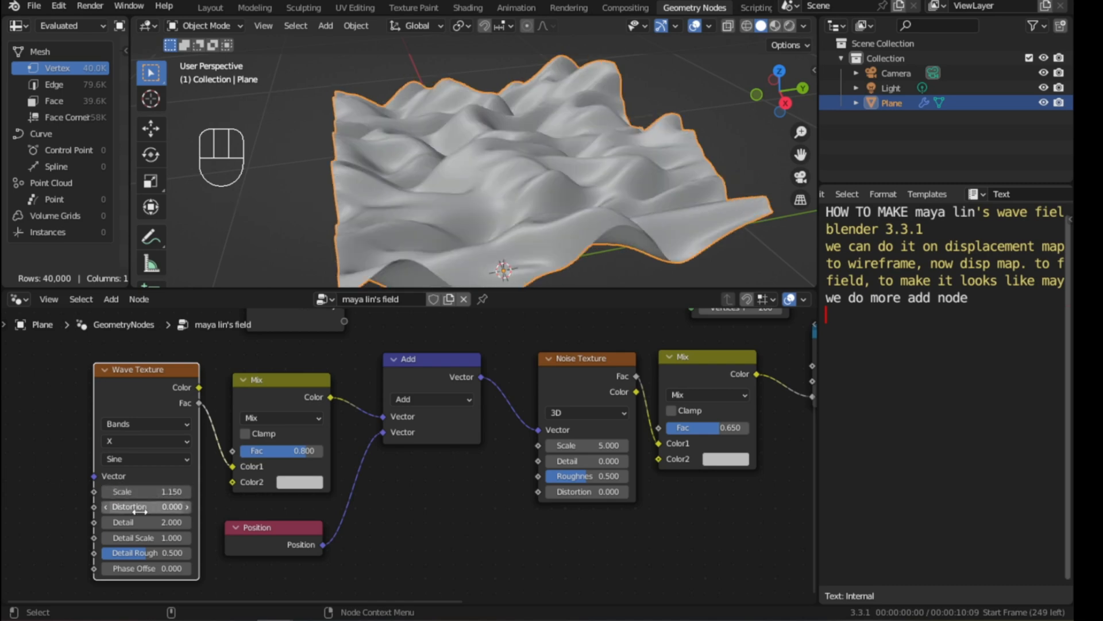
pyautogui.moveTo(151, 522)
pyautogui.mouseDown()
pyautogui.moveTo(132, 521)
pyautogui.moveTo(153, 520)
pyautogui.mouseUp()
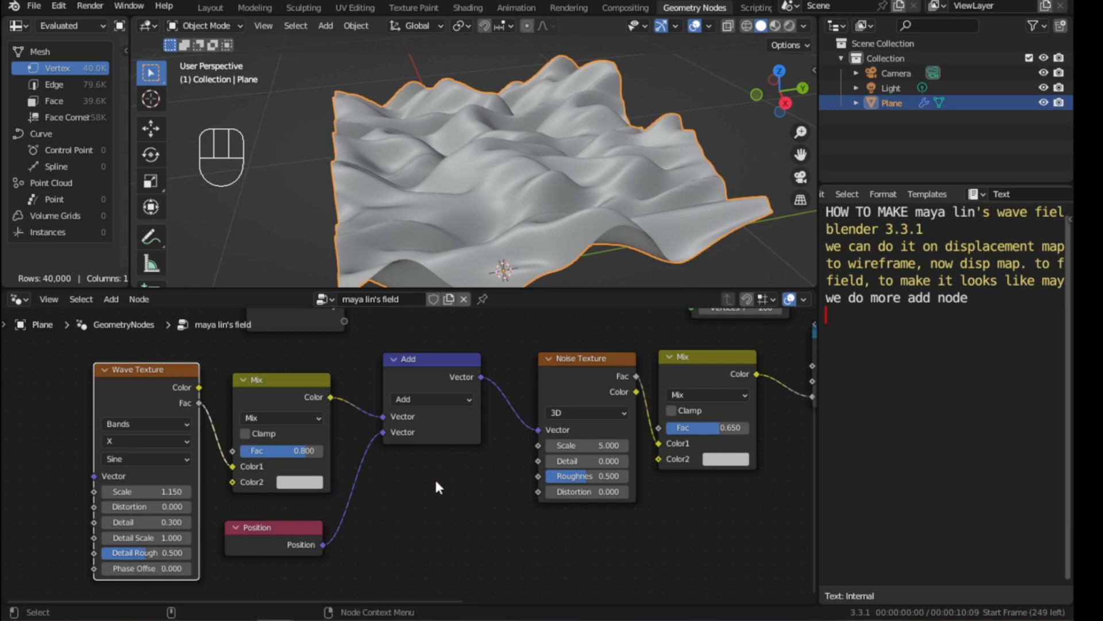
# Try a Fac of 0.75 with Clamp enabled on the Mix node fed by the Wave Texture
pyautogui.scroll(-3, 435, 477)
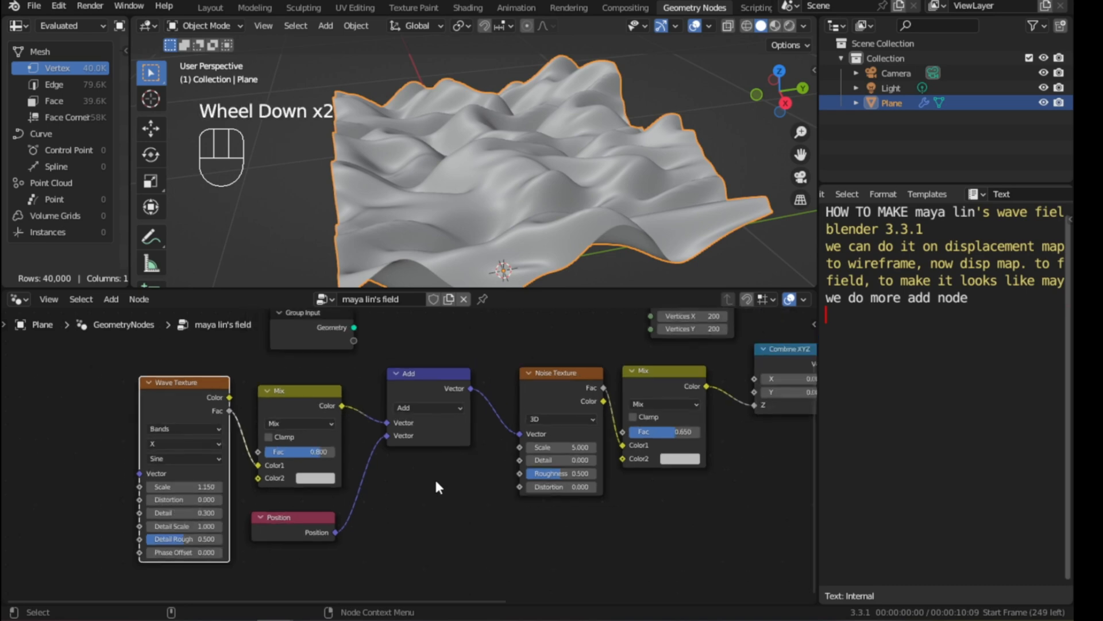
pyautogui.moveTo(414, 224); pyautogui.dragTo(440, 224, button='middle')
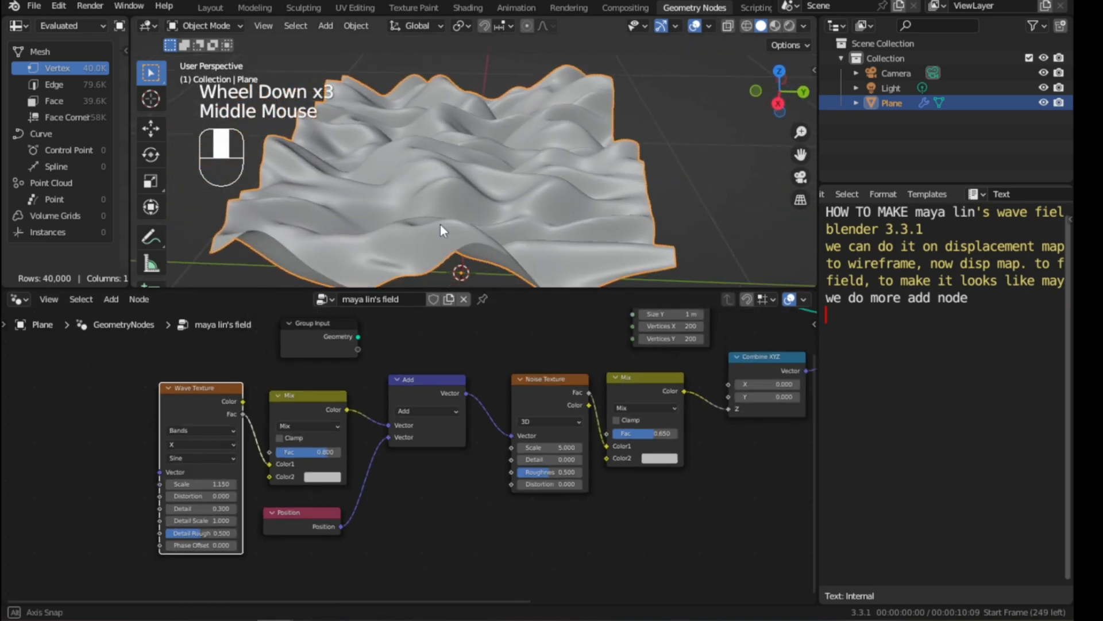
pyautogui.scroll(1, 440, 224)
pyautogui.scroll(-1, 444, 220)
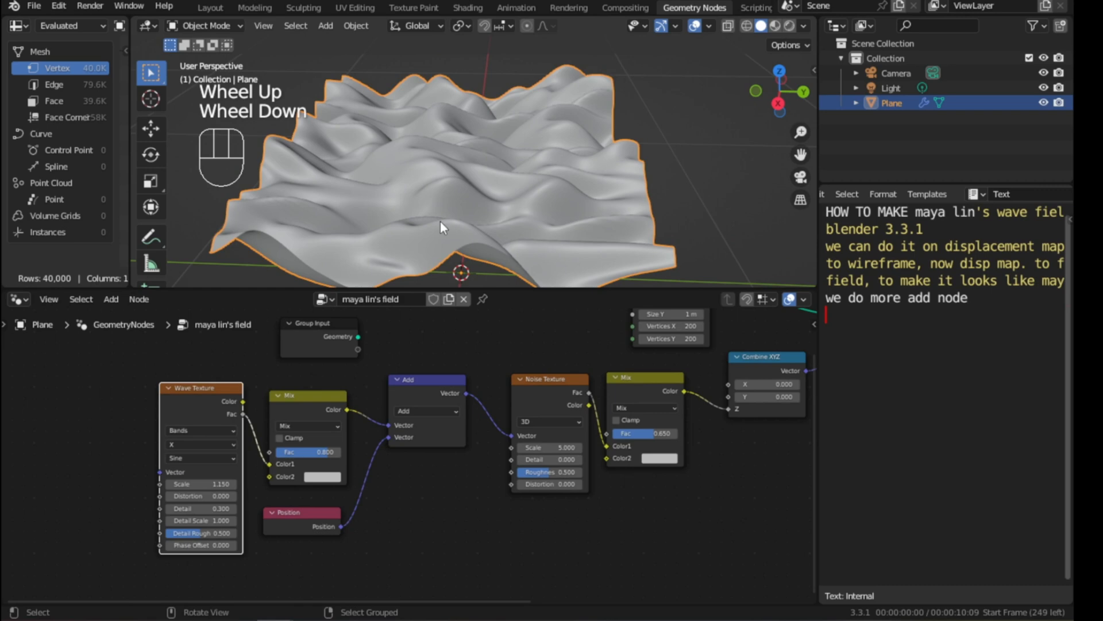
pyautogui.moveTo(327, 451); pyautogui.dragTo(325, 453)
pyautogui.click(324, 453)
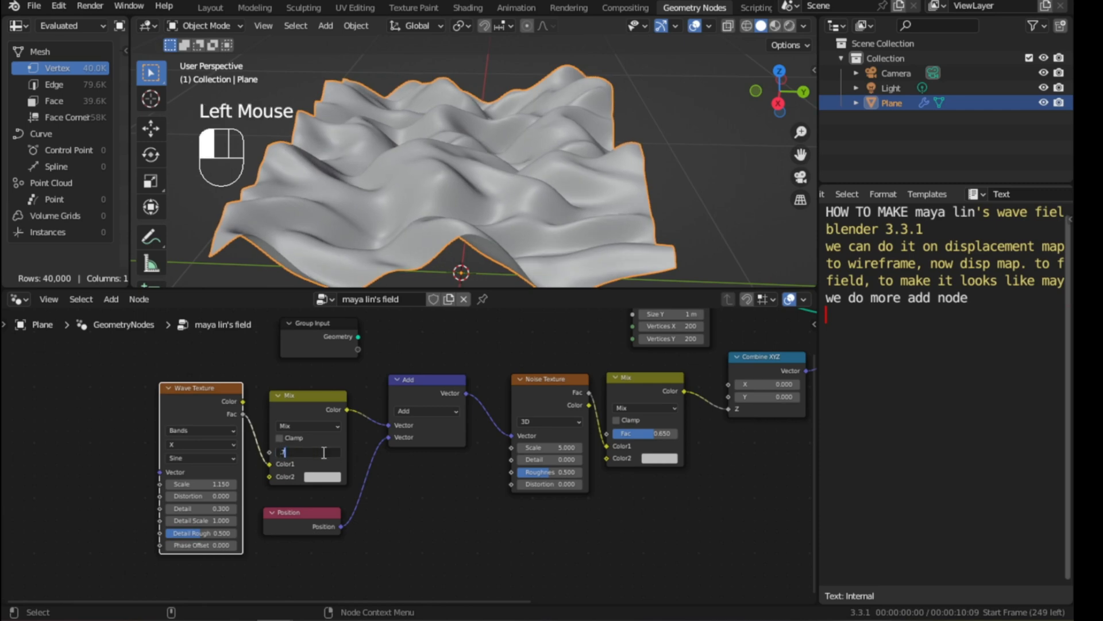
pyautogui.write('.75')
pyautogui.press('Return')
pyautogui.click(314, 442)
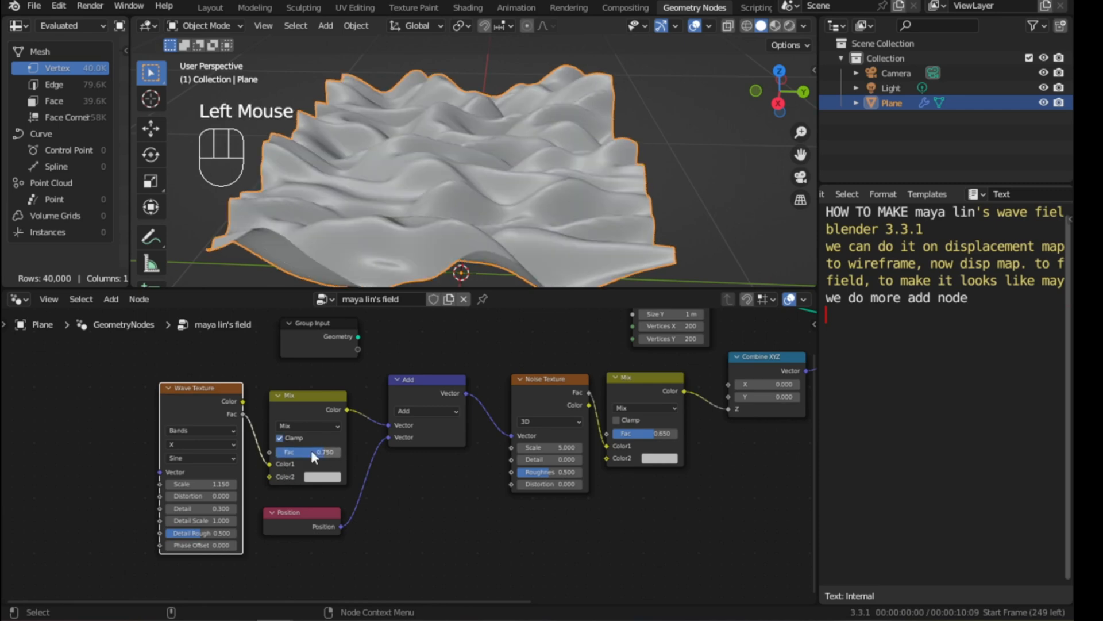
# Set the Fac of the Mix node fed by the Wave Texture to 0.8 and save the file
pyautogui.doubleClick(312, 453)
pyautogui.press('BackSpace')
pyautogui.moveTo(232, 219); pyautogui.dragTo(478, 172, button='middle')
pyautogui.scroll(3, 402, 454)
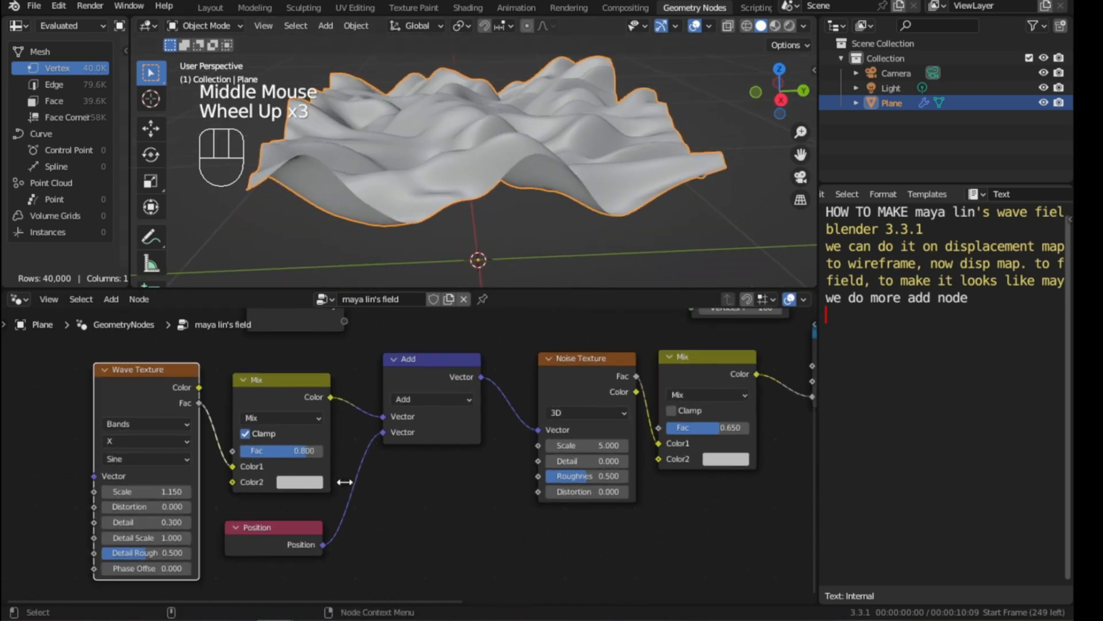
pyautogui.hotkey('ctrl', 's')
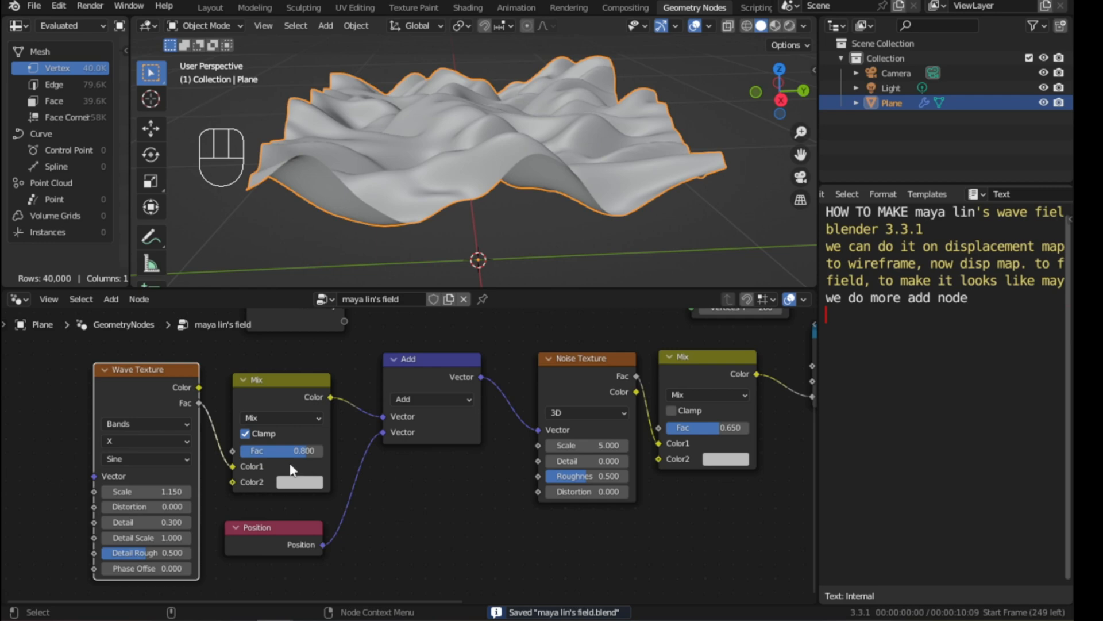
# Toggle Clamp off and on again on the Mix node fed by the Wave Texture to compare the surface
pyautogui.click(245, 434)
pyautogui.click(245, 434)
pyautogui.scroll(2, 470, 182)
pyautogui.moveTo(470, 182); pyautogui.dragTo(308, 400, button='middle')
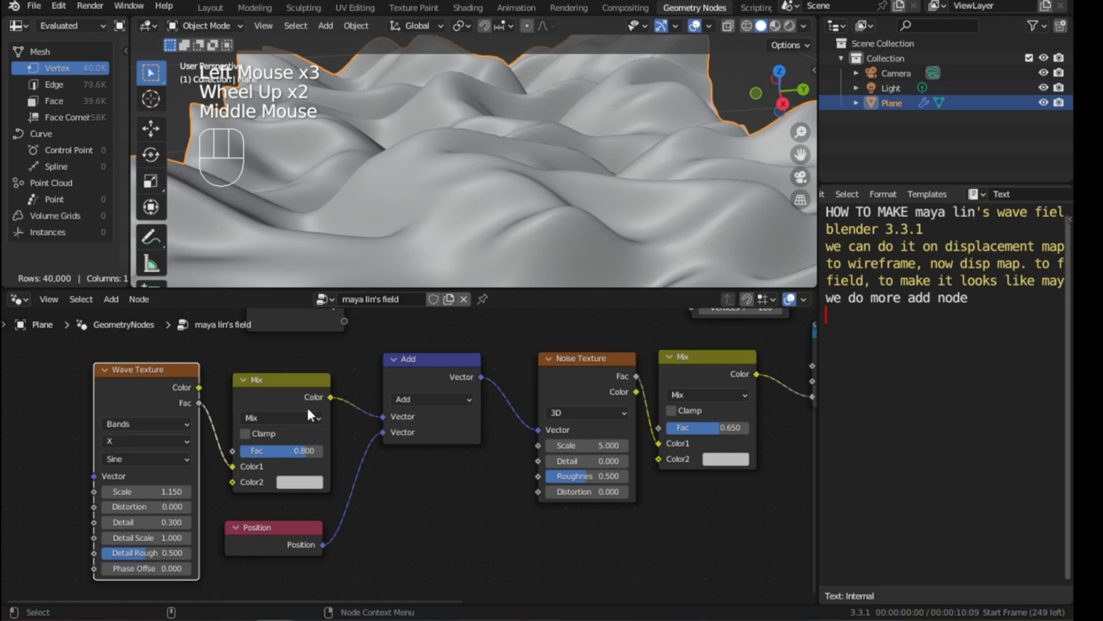
pyautogui.click(245, 432)
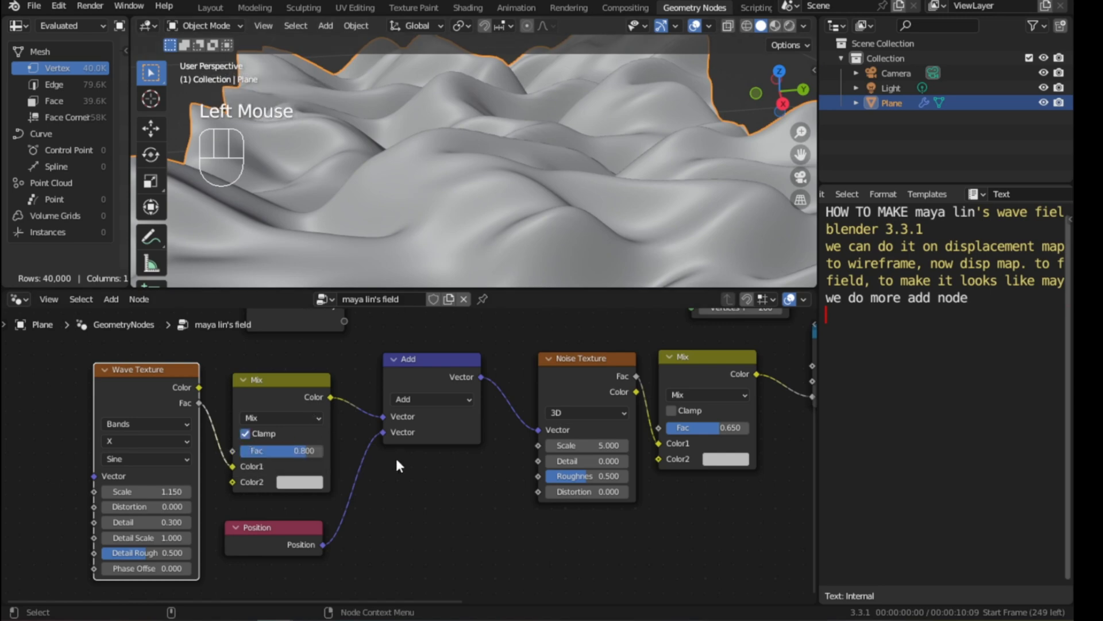
# Toggle Clamp on and off on the Mix node fed by the Noise Texture to compare the surface
pyautogui.keyDown('shift'); pyautogui.moveTo(451, 478); pyautogui.dragTo(404, 453, button='middle'); pyautogui.keyUp('shift')
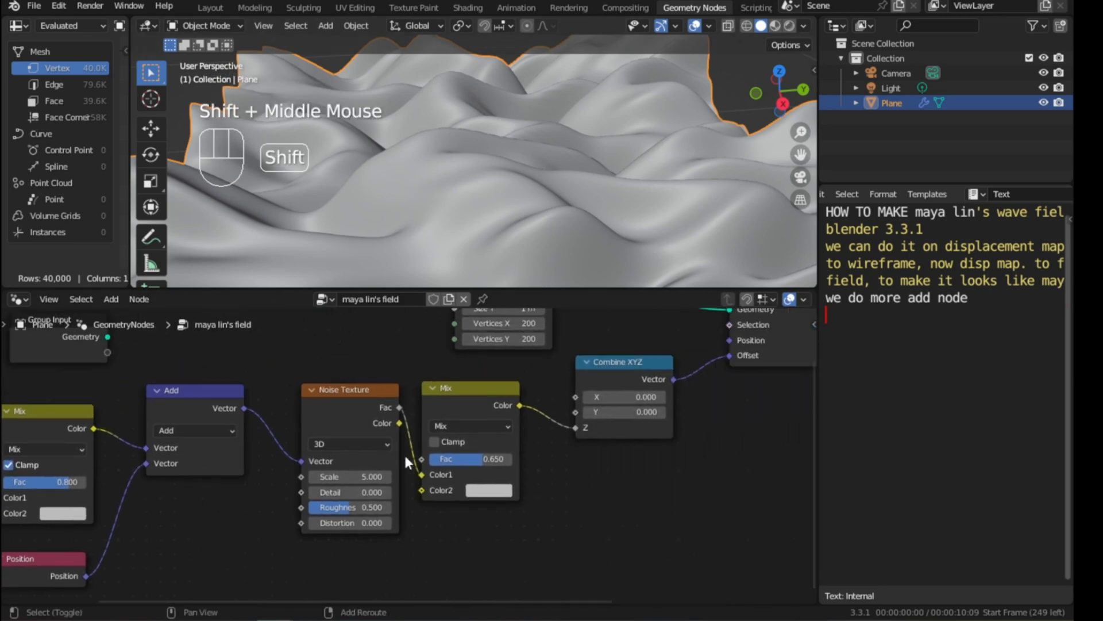
pyautogui.click(433, 440)
pyautogui.click(433, 440)
pyautogui.click(433, 440)
pyautogui.click(433, 440)
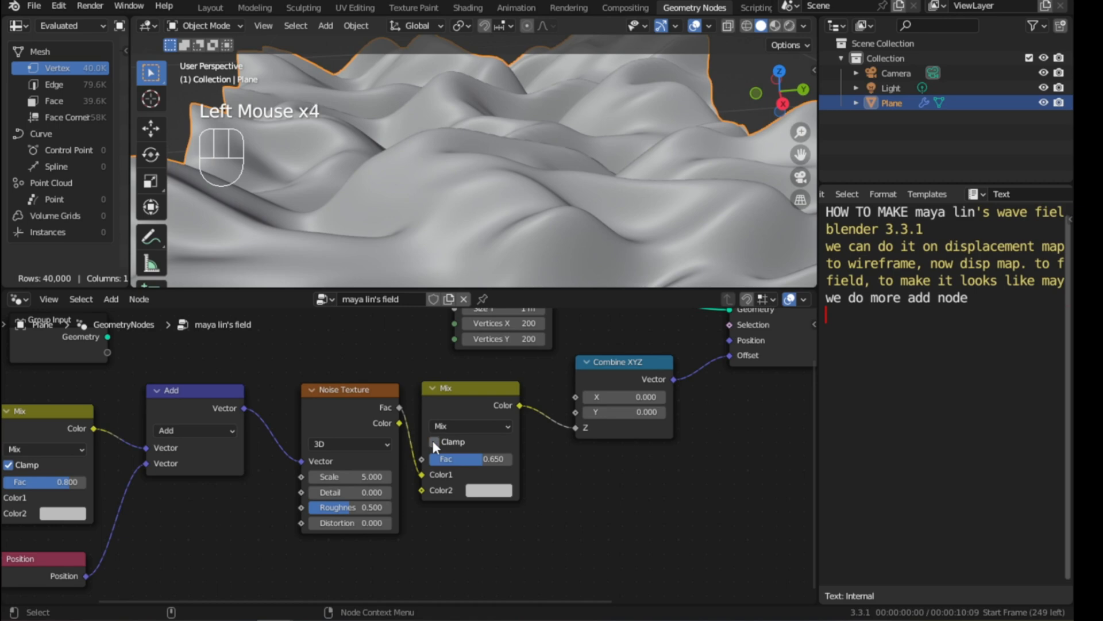
# Disable Clamp on the Mix node fed by the Wave Texture
pyautogui.keyDown('shift'); pyautogui.moveTo(200, 485); pyautogui.dragTo(316, 483, button='middle'); pyautogui.keyUp('shift')
pyautogui.click(122, 464)
pyautogui.scroll(-1, 394, 484)
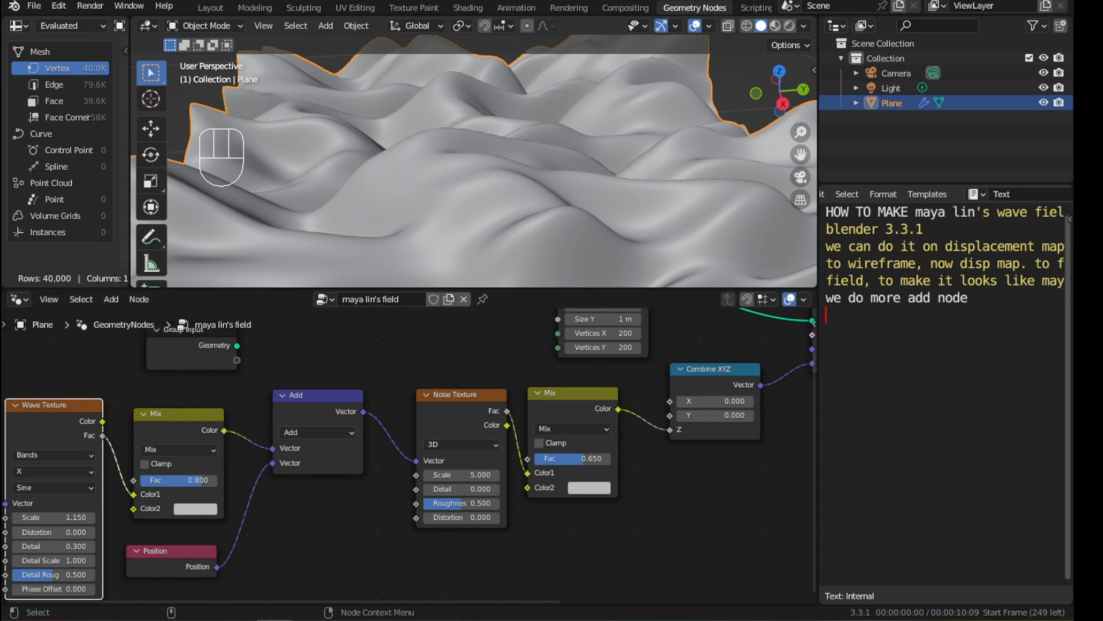
# Try a Scale of 3 on the Noise Texture node
pyautogui.click(424, 475)
pyautogui.click(425, 474)
pyautogui.keyDown('shift'); pyautogui.scroll(-2, 446, 263); pyautogui.keyUp('shift')
pyautogui.keyDown('shift'); pyautogui.moveTo(444, 252); pyautogui.dragTo(430, 215, button='middle'); pyautogui.keyUp('shift')
pyautogui.click(479, 476)
pyautogui.write('3')
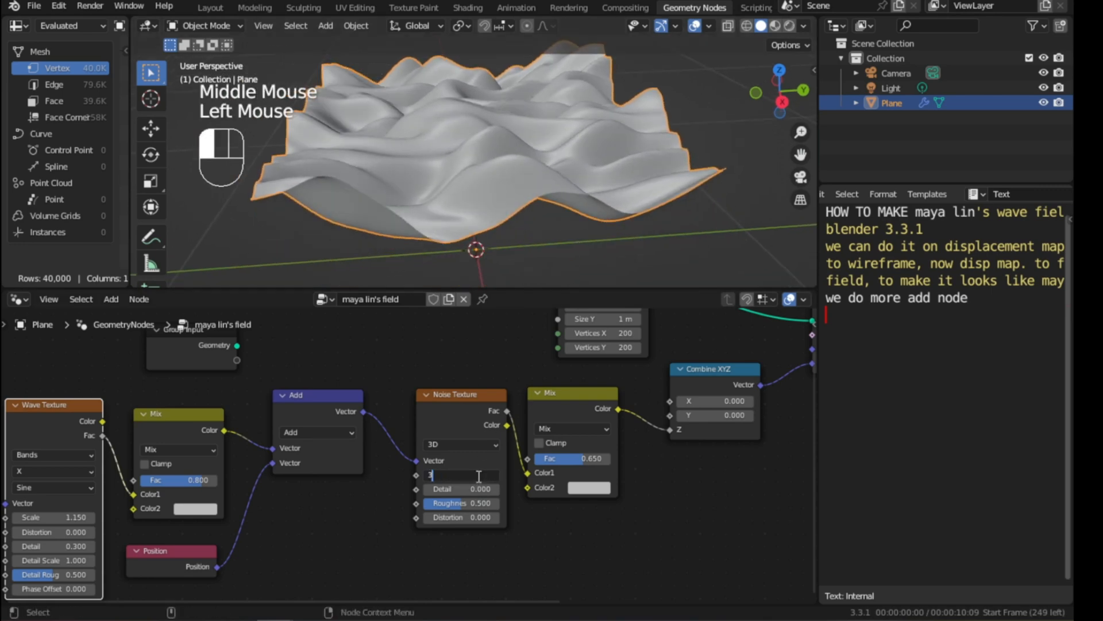
pyautogui.press('Return')
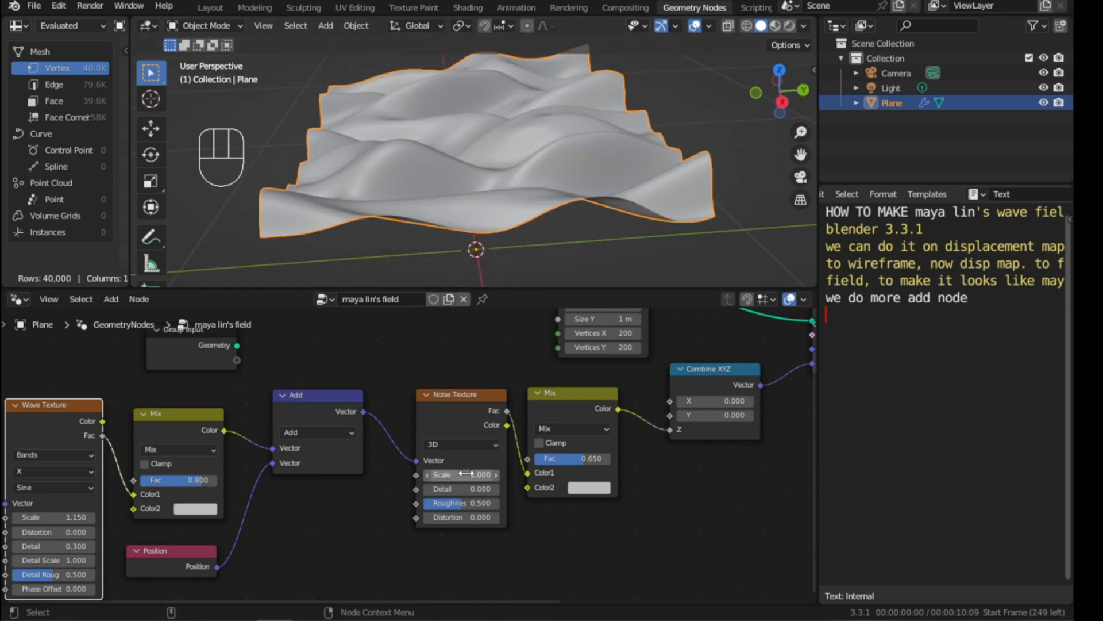
# Try Noise Texture Scale values of 6 and 4.8
pyautogui.click(466, 474)
pyautogui.write('5')
pyautogui.press('Return')
pyautogui.doubleClick(466, 474)
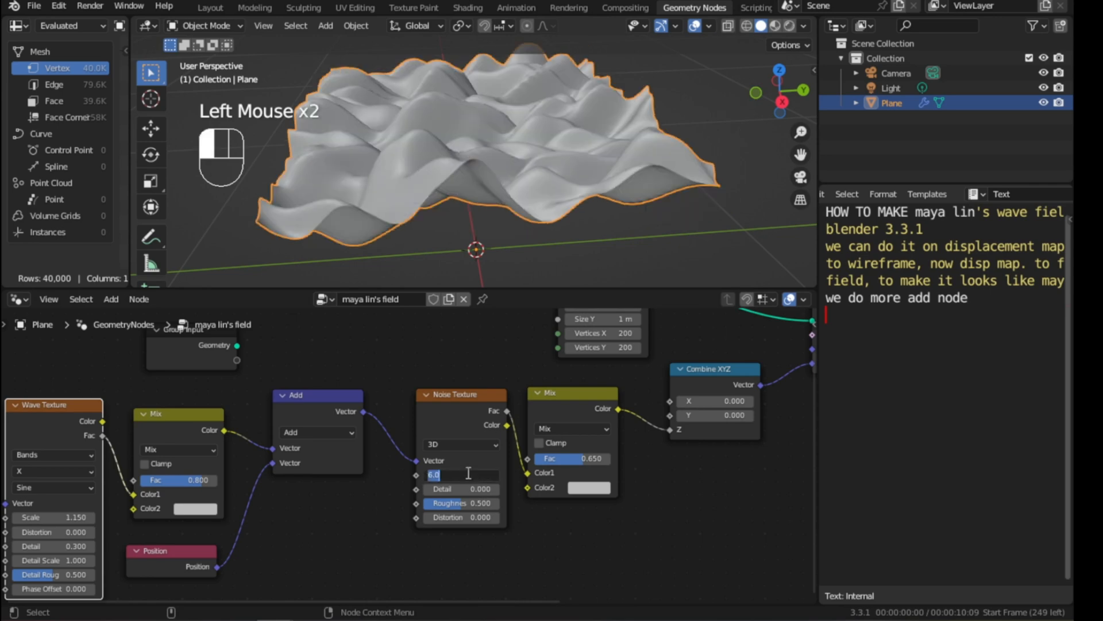
pyautogui.write('4.8')
pyautogui.press('Return')
# Set the Noise Texture's Scale to 5
pyautogui.click(487, 478)
pyautogui.write('5')
pyautogui.press('Return')
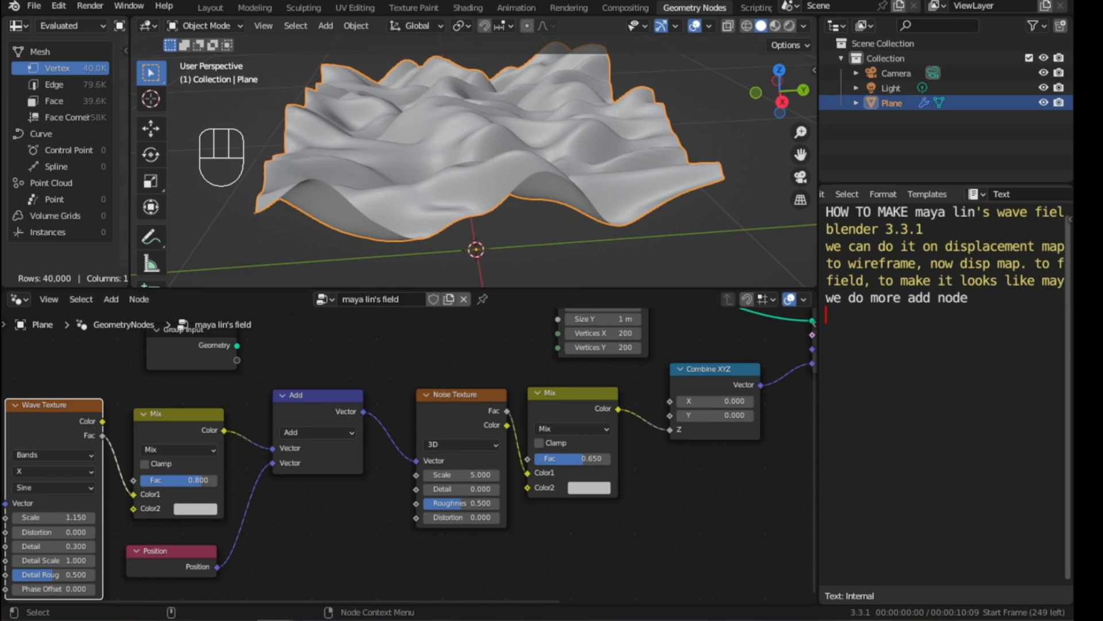
pyautogui.scroll(3, 569, 494)
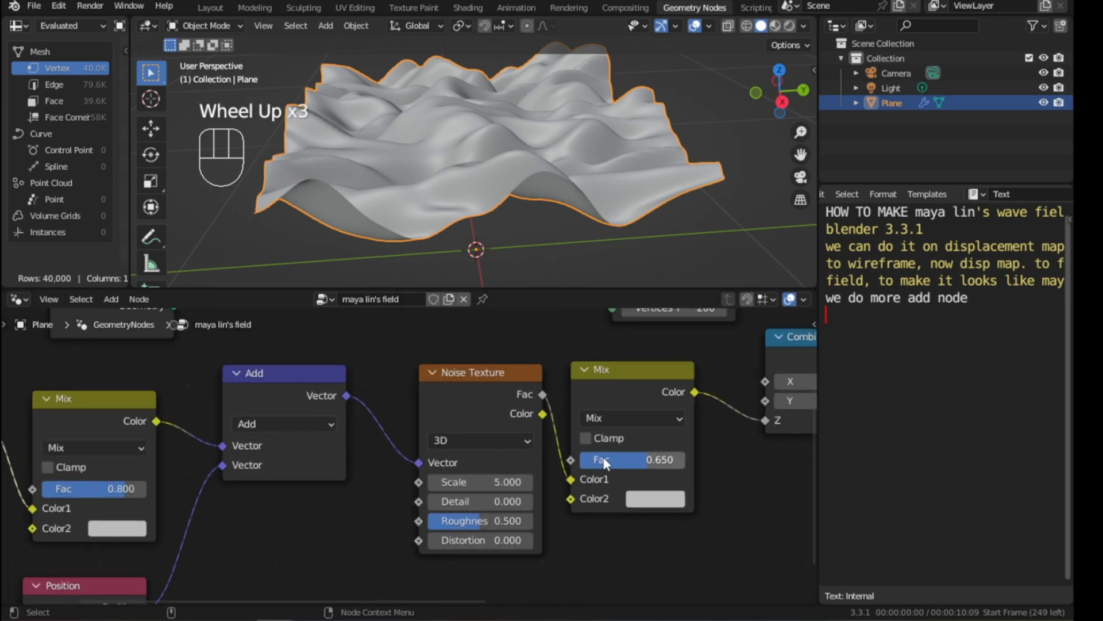
# Set the Fac of the Mix node fed by the Noise Texture to 0.775
pyautogui.moveTo(426, 201)
pyautogui.mouseDown(button='middle')
pyautogui.moveTo(370, 206)
pyautogui.moveTo(416, 220)
pyautogui.moveTo(419, 202)
pyautogui.mouseUp(button='middle')
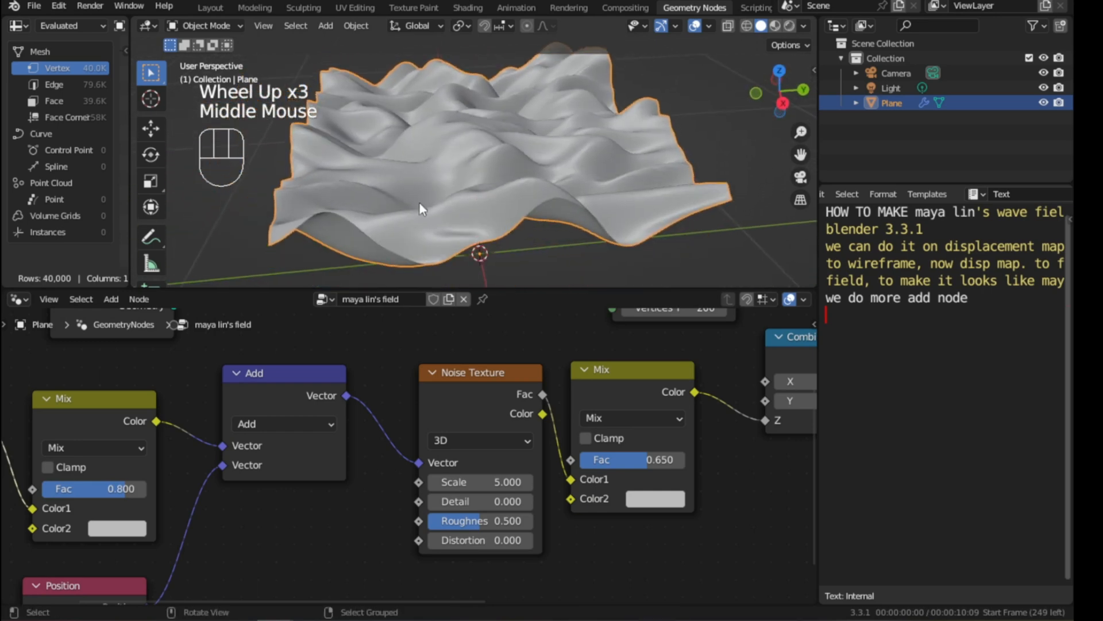
pyautogui.click(645, 462)
pyautogui.moveTo(645, 462); pyautogui.dragTo(654, 462)
pyautogui.moveTo(506, 205); pyautogui.dragTo(506, 182, button='middle')
# Try a Fac of 0.725 on the Mix node fed by the Wave Texture
pyautogui.keyDown('shift'); pyautogui.moveTo(127, 491); pyautogui.dragTo(312, 483, button='middle'); pyautogui.keyUp('shift')
pyautogui.moveTo(311, 483)
pyautogui.mouseDown()
pyautogui.moveTo(289, 480)
pyautogui.moveTo(302, 481)
pyautogui.mouseUp()
pyautogui.keyDown('shift'); pyautogui.moveTo(304, 546); pyautogui.dragTo(414, 480, button='middle'); pyautogui.keyUp('shift')
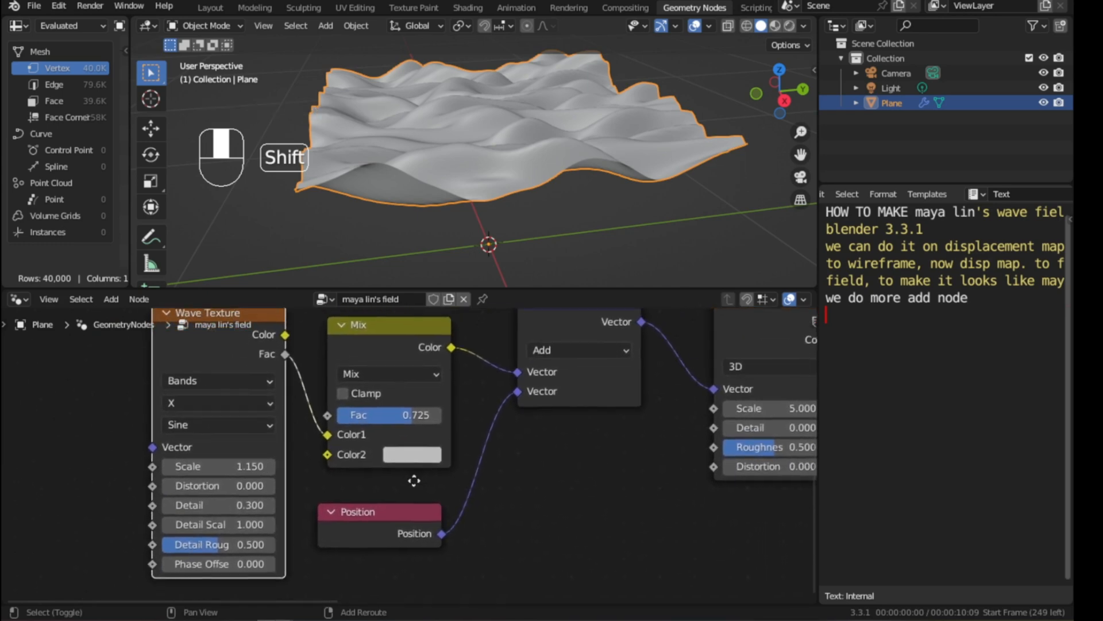
# Try a different Phase Offset on the Wave Texture node, and reset it to 0
pyautogui.click(218, 563)
pyautogui.moveTo(218, 562); pyautogui.dragTo(276, 562)
pyautogui.click(228, 563)
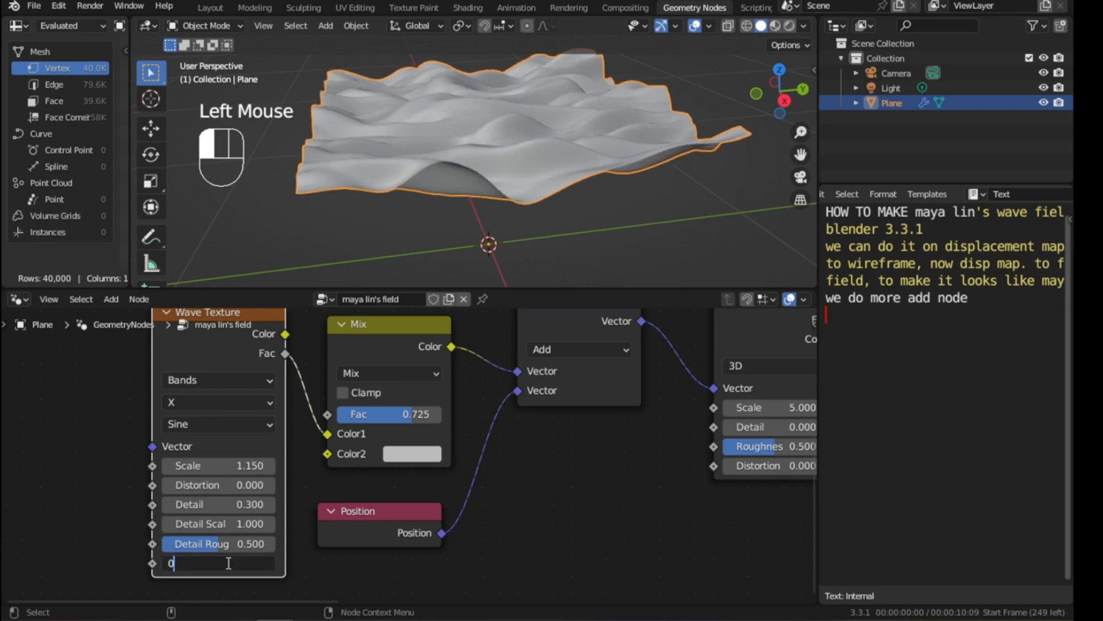
pyautogui.write('0')
pyautogui.press('Return')
pyautogui.moveTo(497, 188); pyautogui.dragTo(506, 264, button='middle')
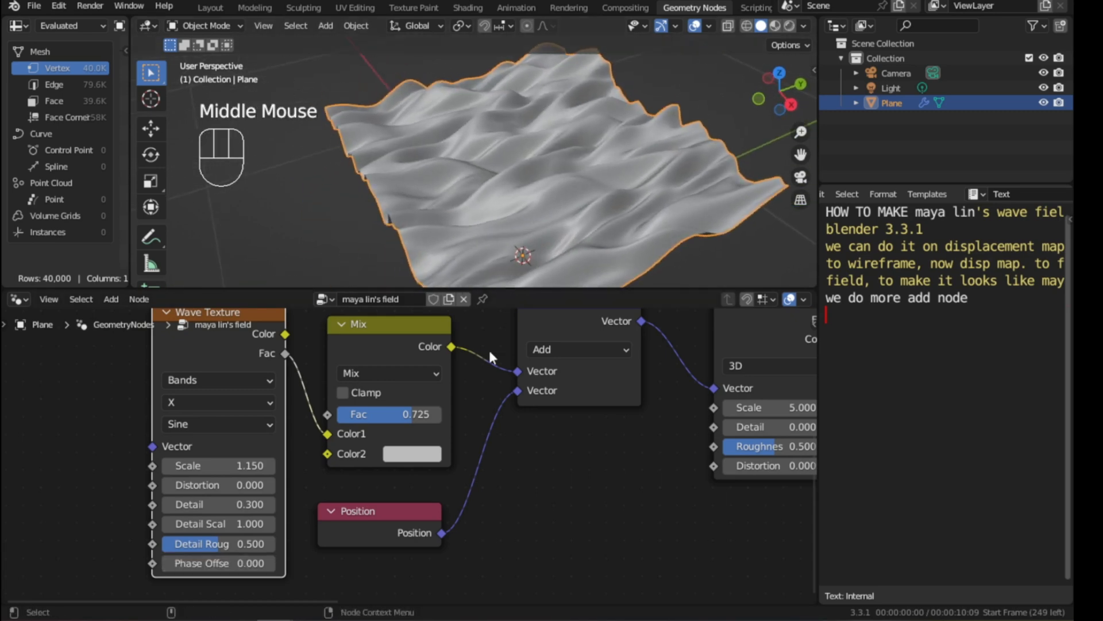
# Set the Fac of the Mix node between the Wave Texture and the Add node to 0.8
pyautogui.moveTo(409, 413)
pyautogui.mouseDown()
pyautogui.moveTo(348, 413)
pyautogui.moveTo(425, 413)
pyautogui.moveTo(394, 412)
pyautogui.mouseUp()
pyautogui.moveTo(519, 194); pyautogui.dragTo(427, 247, button='middle')
pyautogui.click(403, 417)
pyautogui.write('0.8')
pyautogui.press('Return')
pyautogui.moveTo(514, 250); pyautogui.dragTo(489, 286, button='middle')
pyautogui.scroll(2, 489, 194)
pyautogui.scroll(1, 491, 194)
pyautogui.scroll(-2, 492, 195)
pyautogui.hotkey('ctrl', 'space')
pyautogui.hotkey('ctrl', 'space')
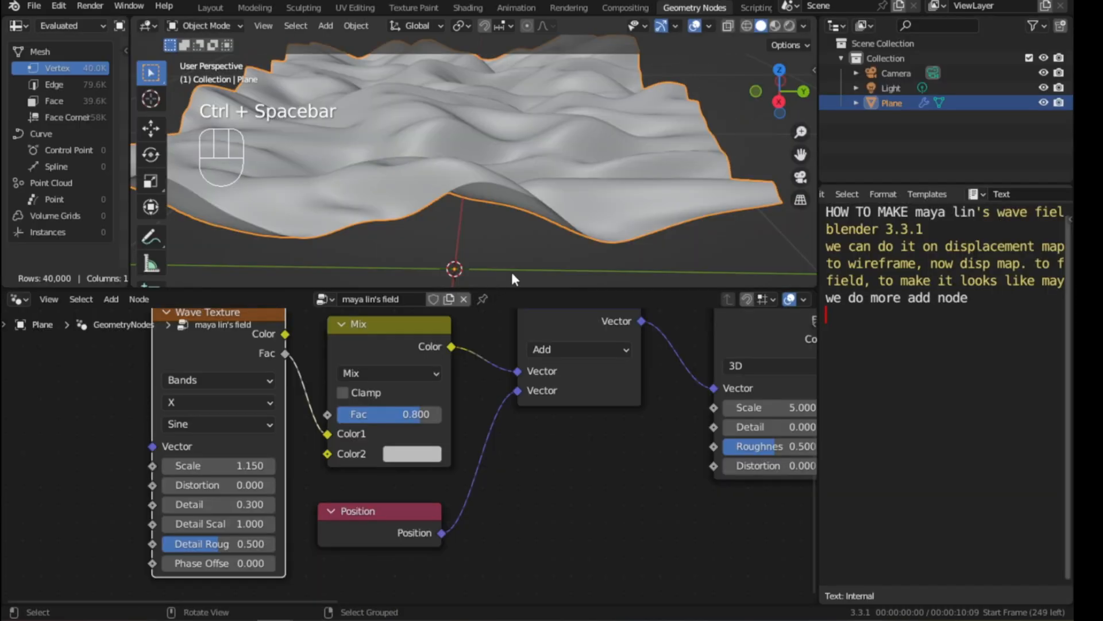
# Add the line "to add color" to the text notes
pyautogui.scroll(-3, 527, 378)
pyautogui.click(971, 299)
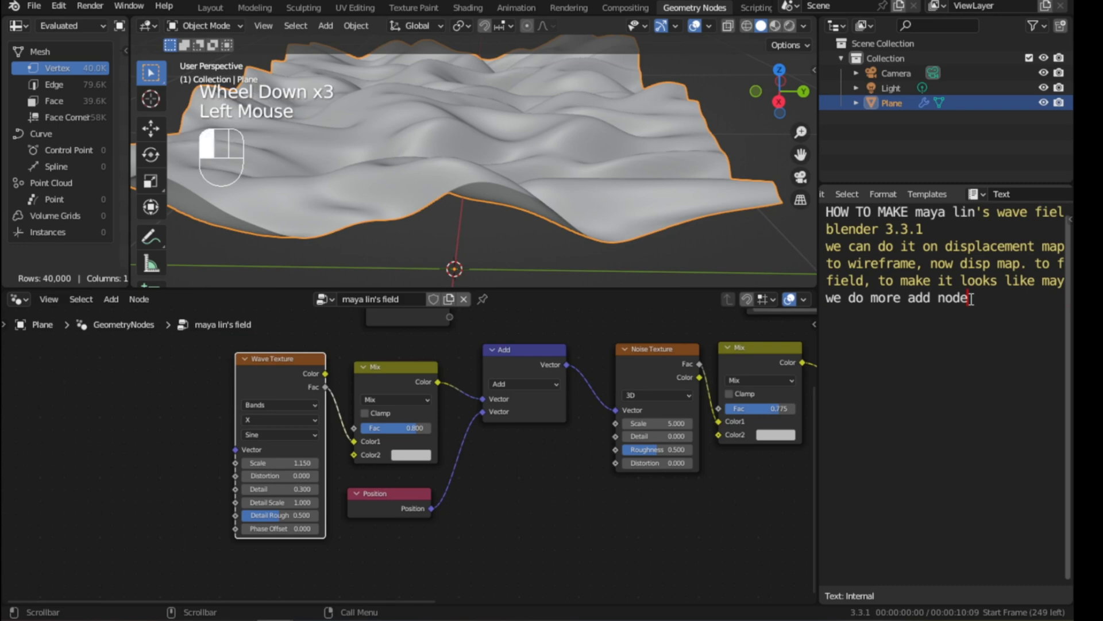
pyautogui.press('Return')
pyautogui.write('to add color')
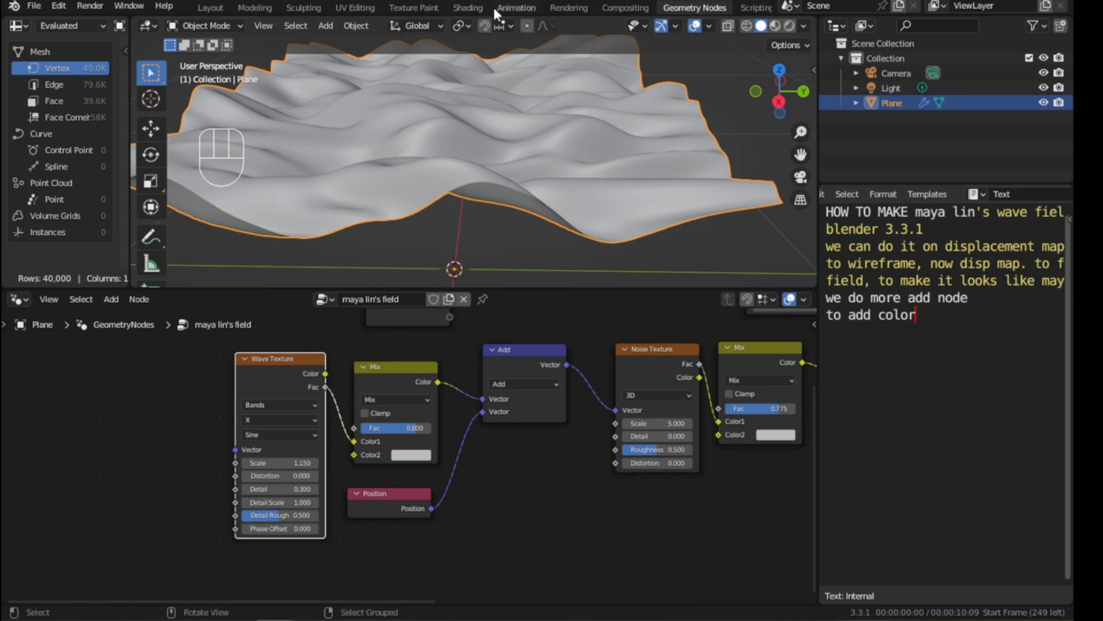
# Create a new material for the plane in the Shading workspace and name it "green grass field"
pyautogui.click(469, 7)
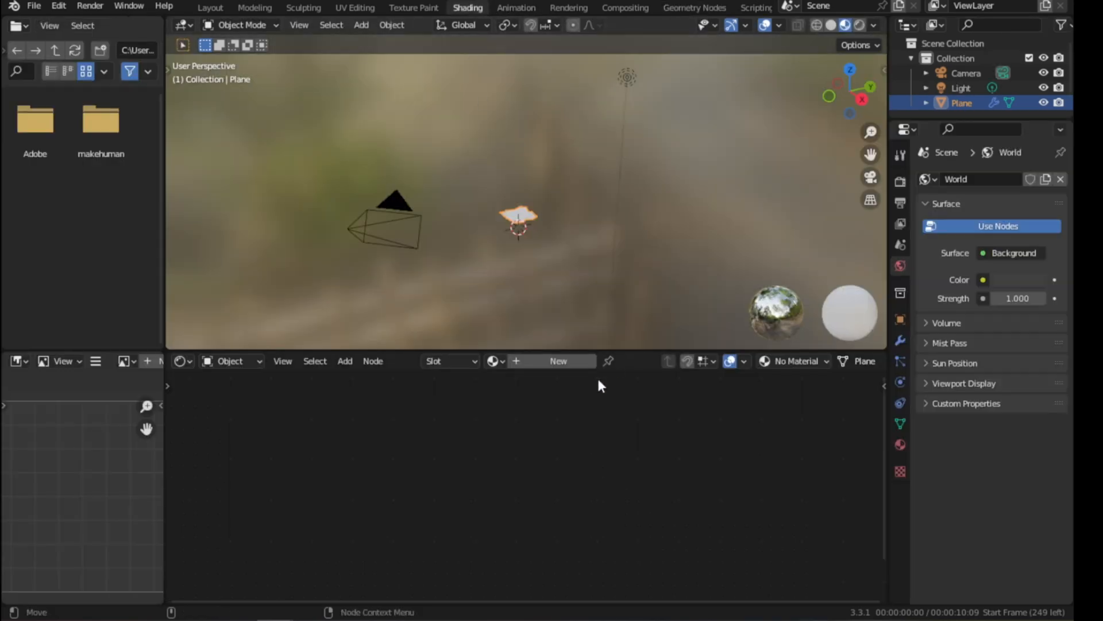
pyautogui.click(522, 361)
pyautogui.scroll(3, 538, 439)
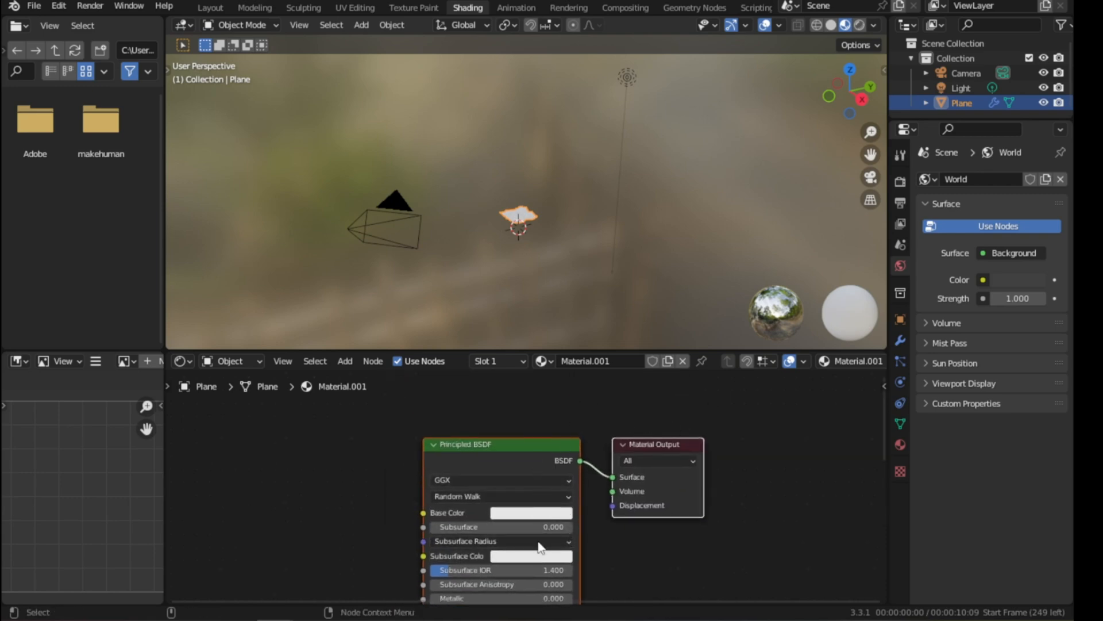
pyautogui.moveTo(599, 551); pyautogui.dragTo(598, 500, button='middle')
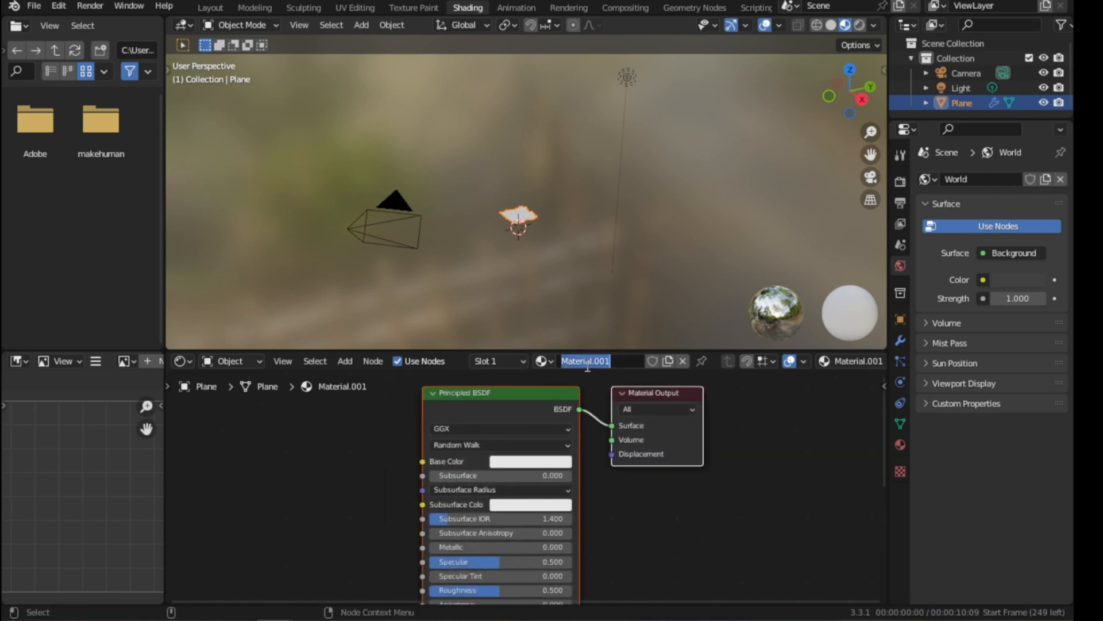
pyautogui.write('gri')
pyautogui.write('en grass field')
pyautogui.press('Return')
# Show the material's preview and change the Principled BSDF's Base Color to a dark, saturated green
pyautogui.scroll(2, 529, 499)
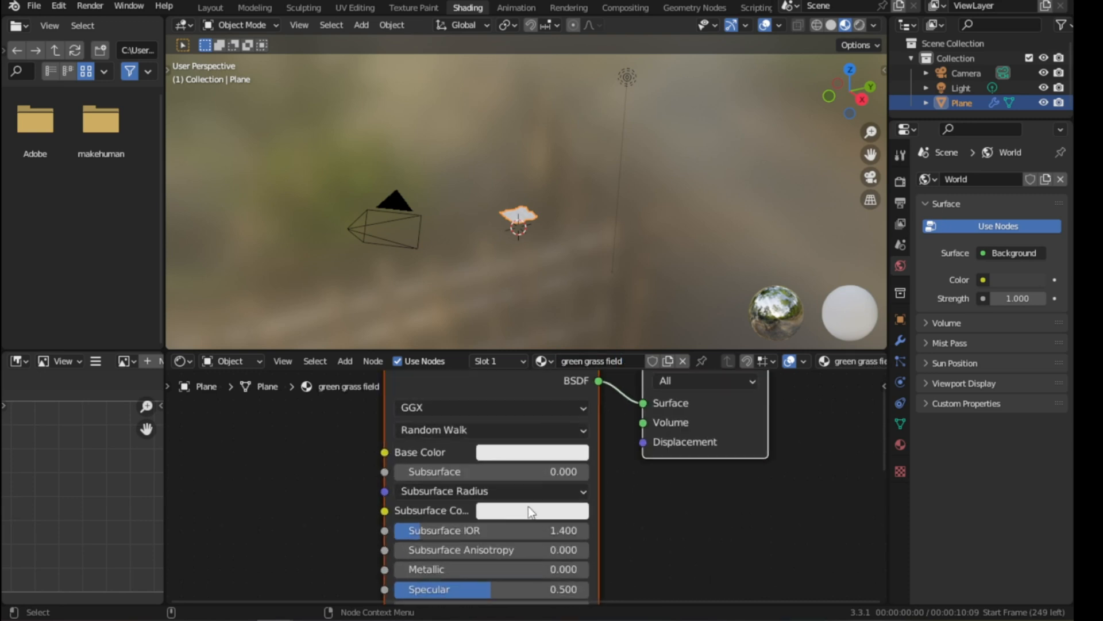
pyautogui.click(900, 442)
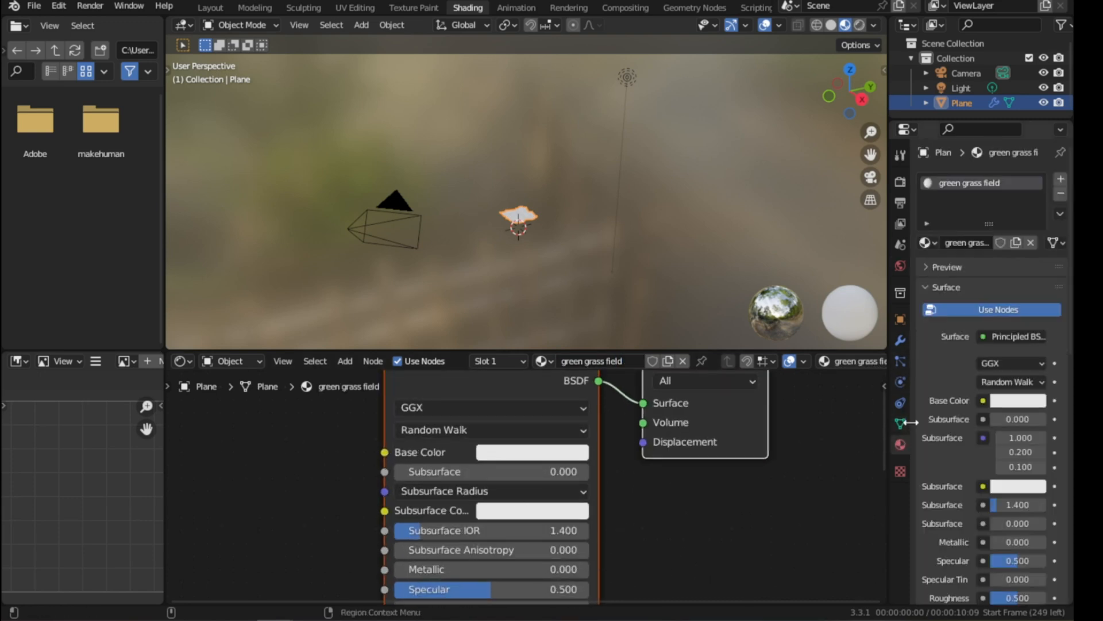
pyautogui.click(925, 268)
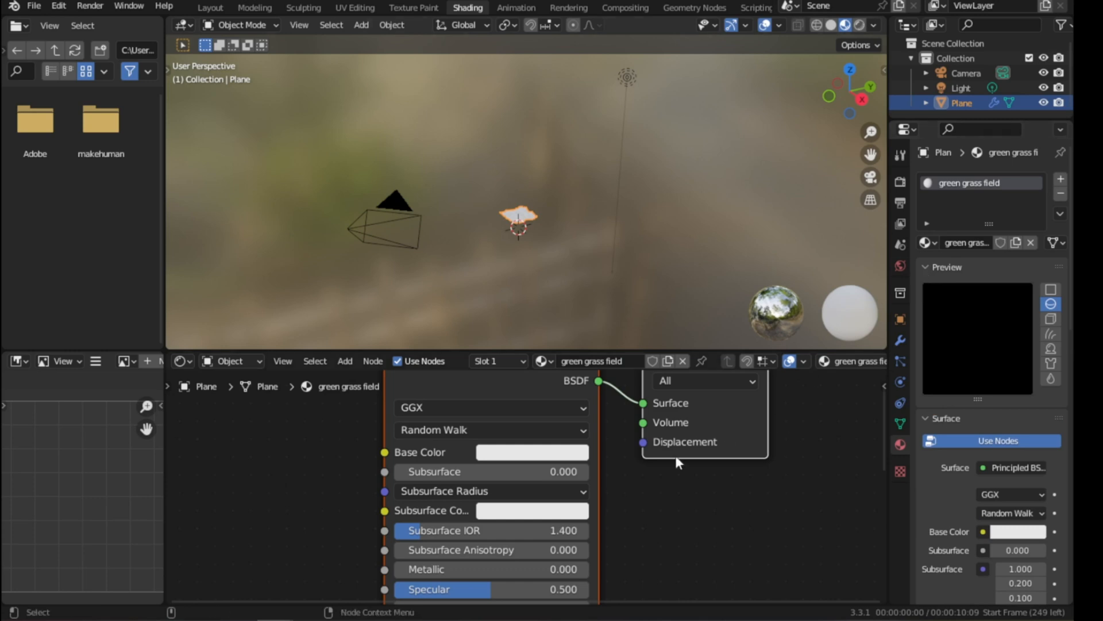
pyautogui.scroll(2, 447, 487)
pyautogui.scroll(-2, 448, 475)
pyautogui.click(487, 454)
pyautogui.moveTo(552, 264); pyautogui.dragTo(497, 225)
pyautogui.moveTo(636, 207); pyautogui.dragTo(630, 251)
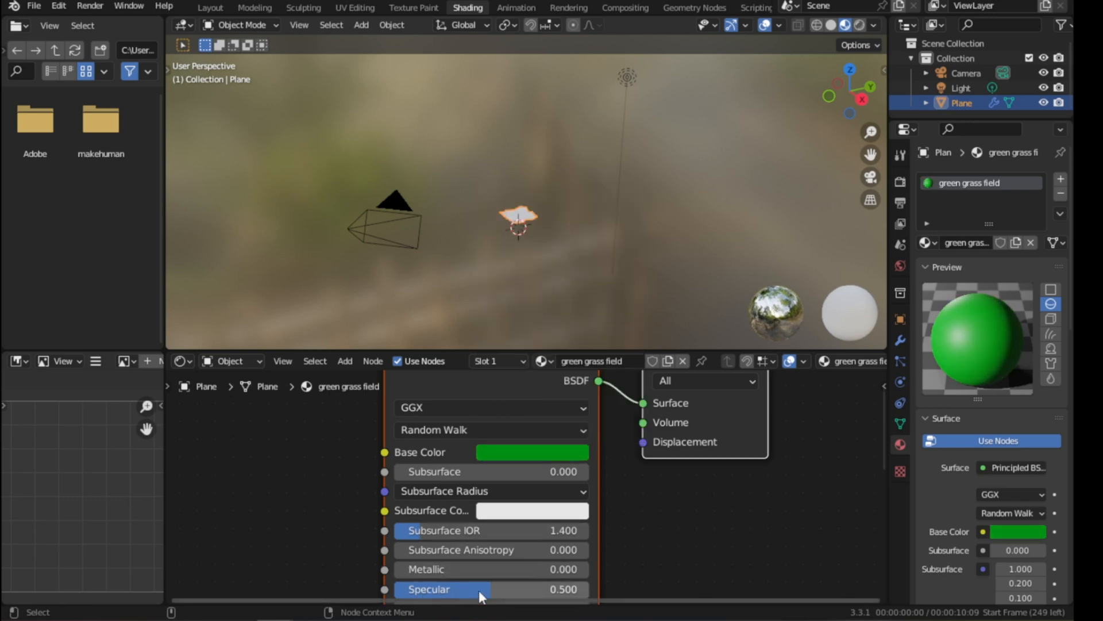
# Set the Principled BSDF's Roughness to 0.777
pyautogui.keyDown('shift'); pyautogui.moveTo(660, 531); pyautogui.dragTo(701, 413, button='middle'); pyautogui.keyUp('shift')
pyautogui.moveTo(519, 508); pyautogui.dragTo(573, 509)
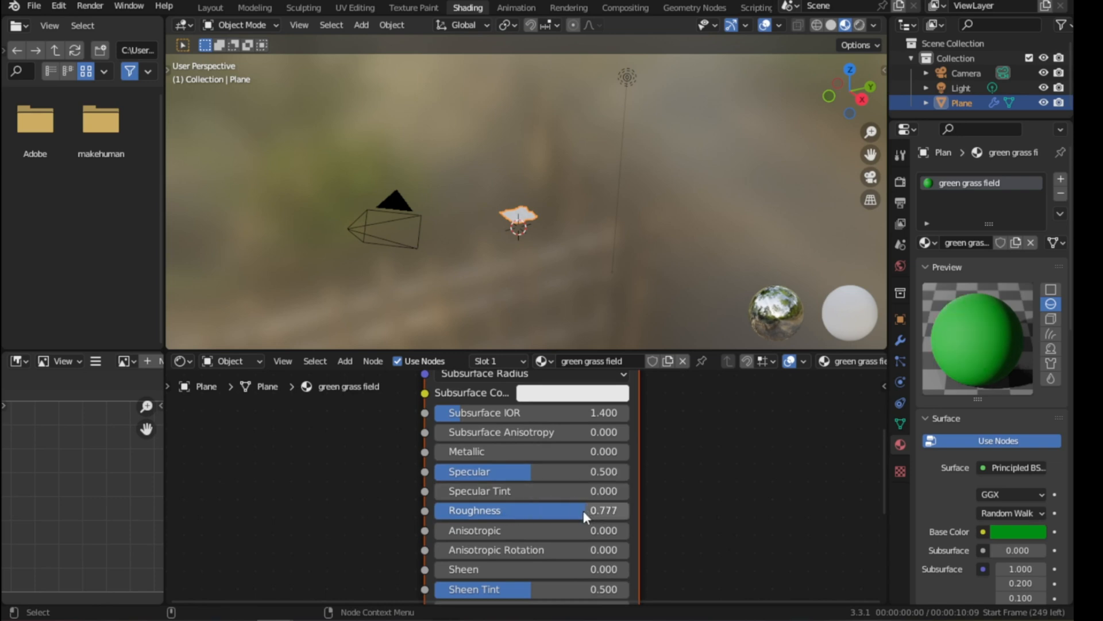
pyautogui.scroll(-4, 586, 510)
pyautogui.keyDown('shift'); pyautogui.moveTo(596, 513); pyautogui.dragTo(547, 612, button='middle'); pyautogui.keyUp('shift')
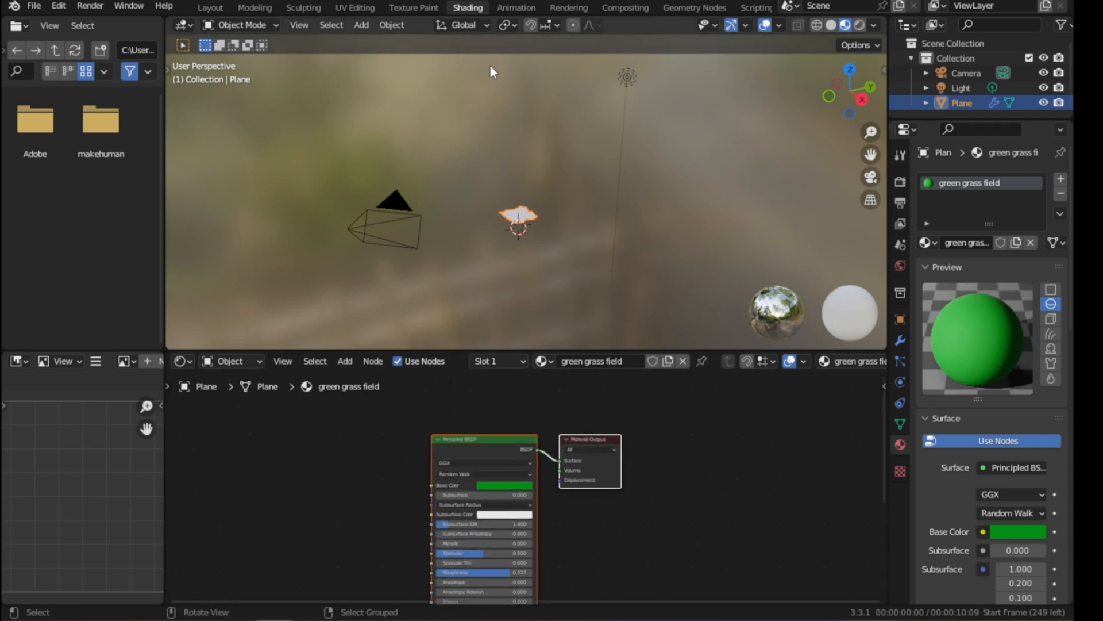
# In the Geometry Nodes workspace, move Group Output farther away and insert a Set Material node between it and Set Shade Smooth
pyautogui.click(692, 9)
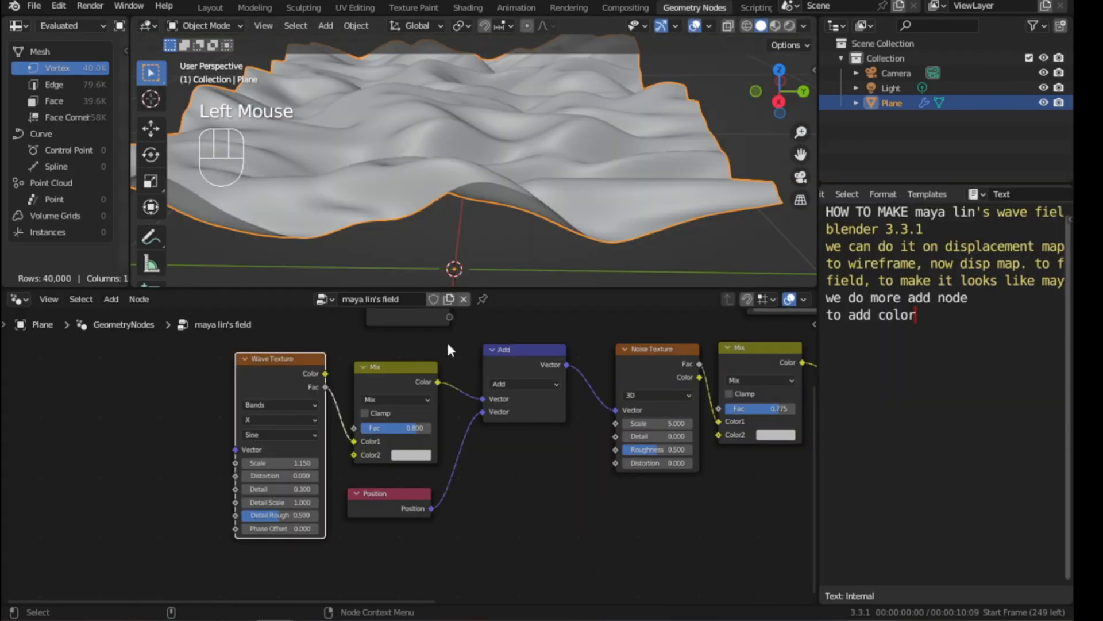
pyautogui.moveTo(570, 494)
pyautogui.keyDown('shift'); pyautogui.mouseDown(button='middle')
pyautogui.moveTo(606, 464)
pyautogui.moveTo(400, 544)
pyautogui.mouseUp(button='middle'); pyautogui.keyUp('shift')
pyautogui.moveTo(635, 455); pyautogui.dragTo(747, 425)
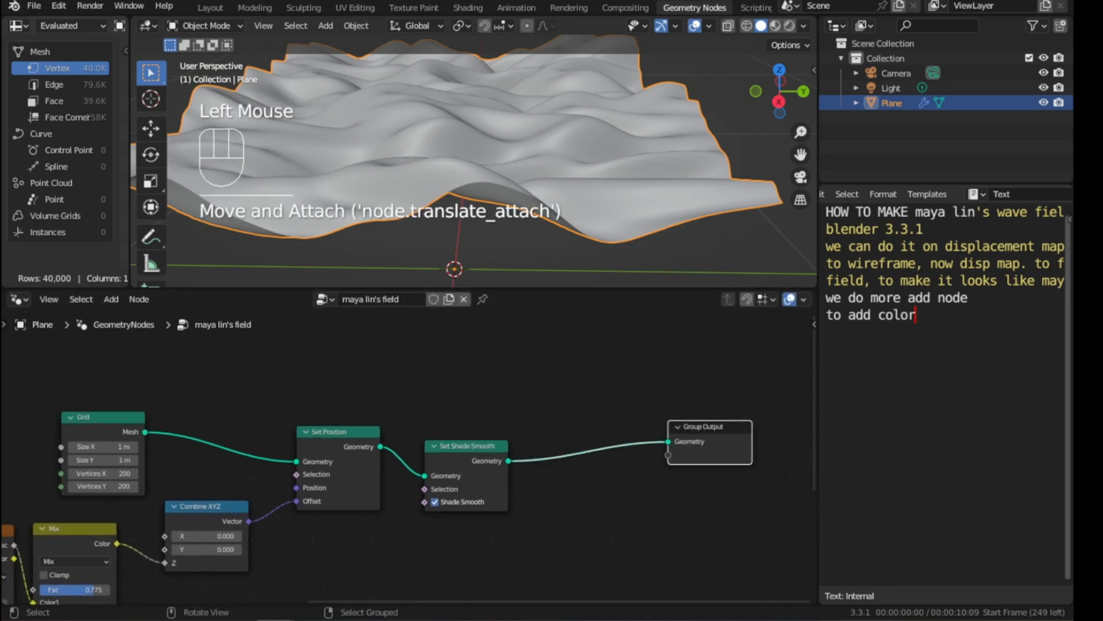
pyautogui.click(563, 388)
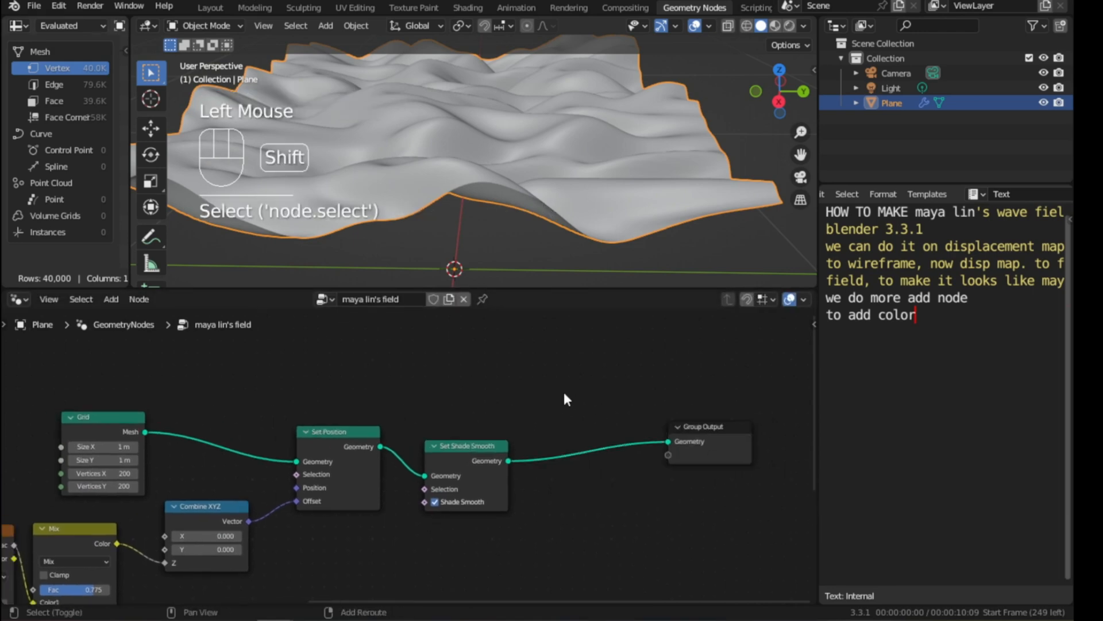
pyautogui.hotkey('shift', 'a')
pyautogui.write('mate')
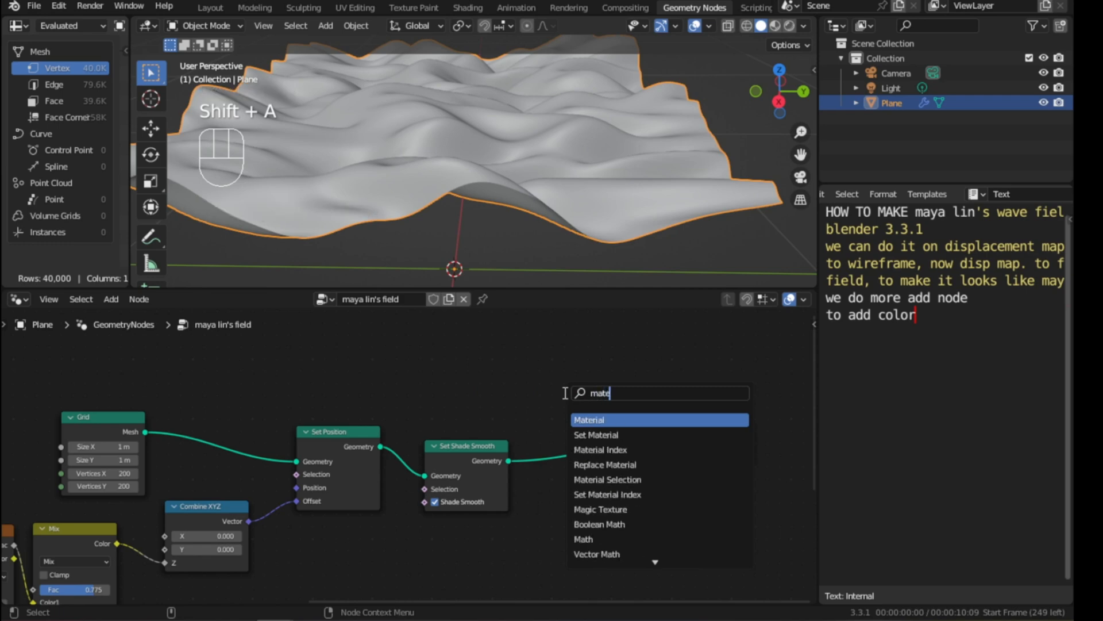
pyautogui.press('Return')
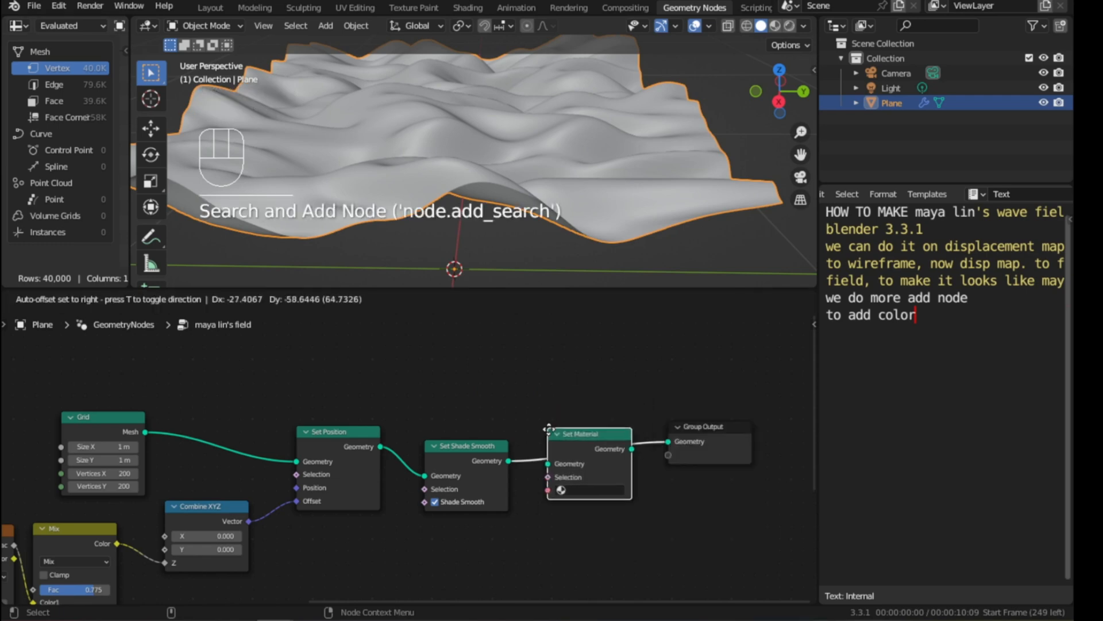
pyautogui.click(562, 428)
# Assign "green grass field" in the Set Material node and switch the viewport to Material Preview shading
pyautogui.click(595, 489)
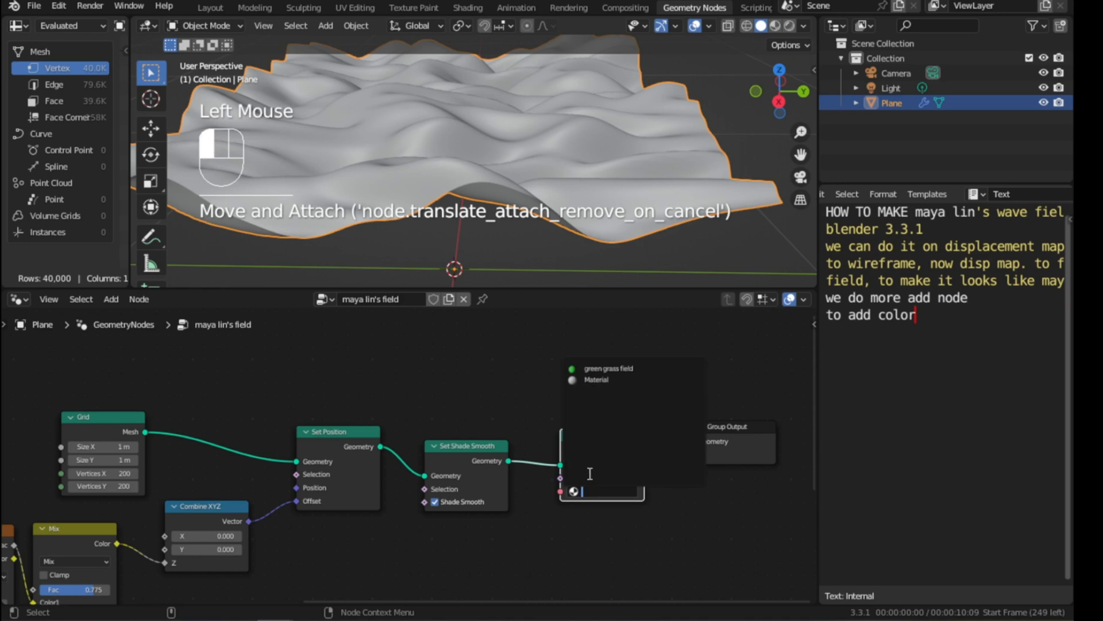
pyautogui.click(618, 359)
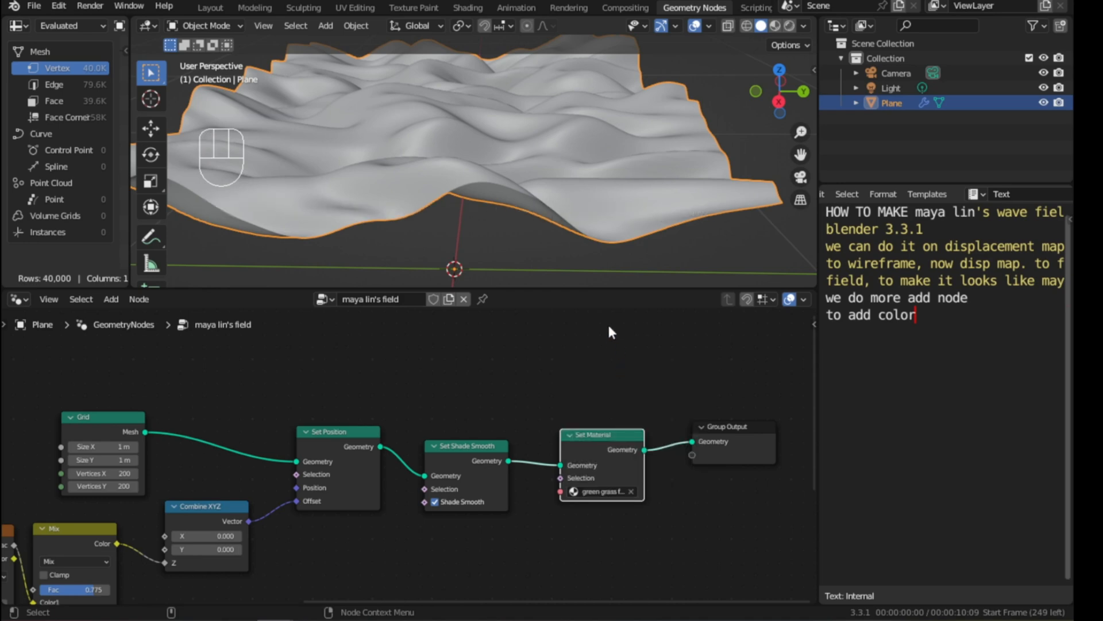
pyautogui.click(775, 27)
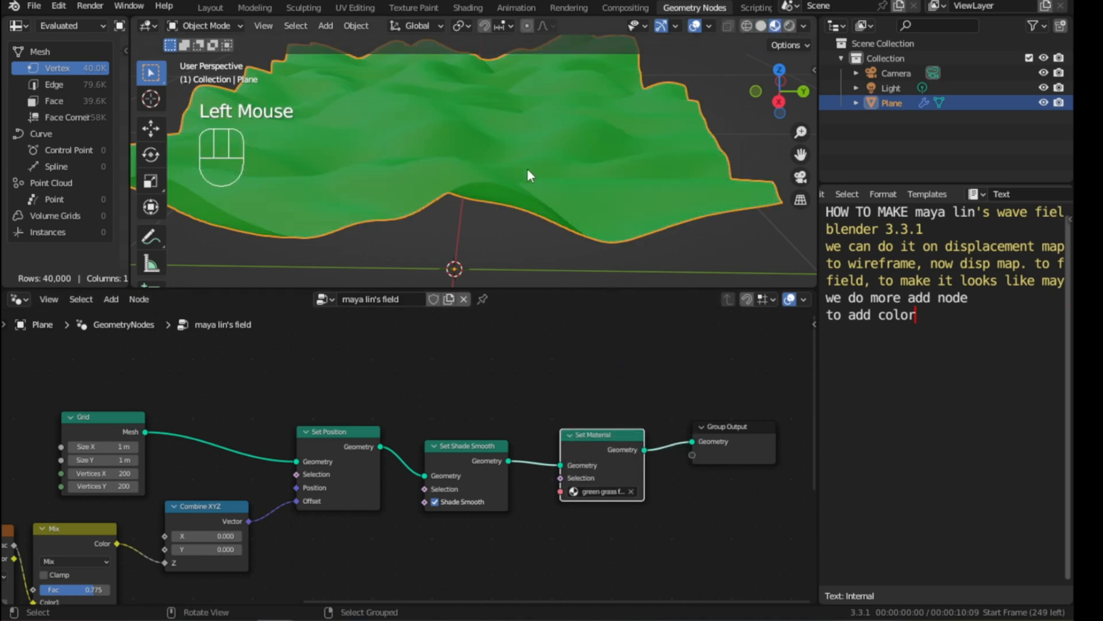
# Mute the Set Material node to compare the field without the green material, and unmute it
pyautogui.doubleClick(600, 432)
pyautogui.press('m')
pyautogui.scroll(2, 503, 160)
pyautogui.scroll(-2, 506, 163)
pyautogui.keyDown('shift'); pyautogui.moveTo(508, 167); pyautogui.dragTo(561, 200, button='middle'); pyautogui.keyUp('shift')
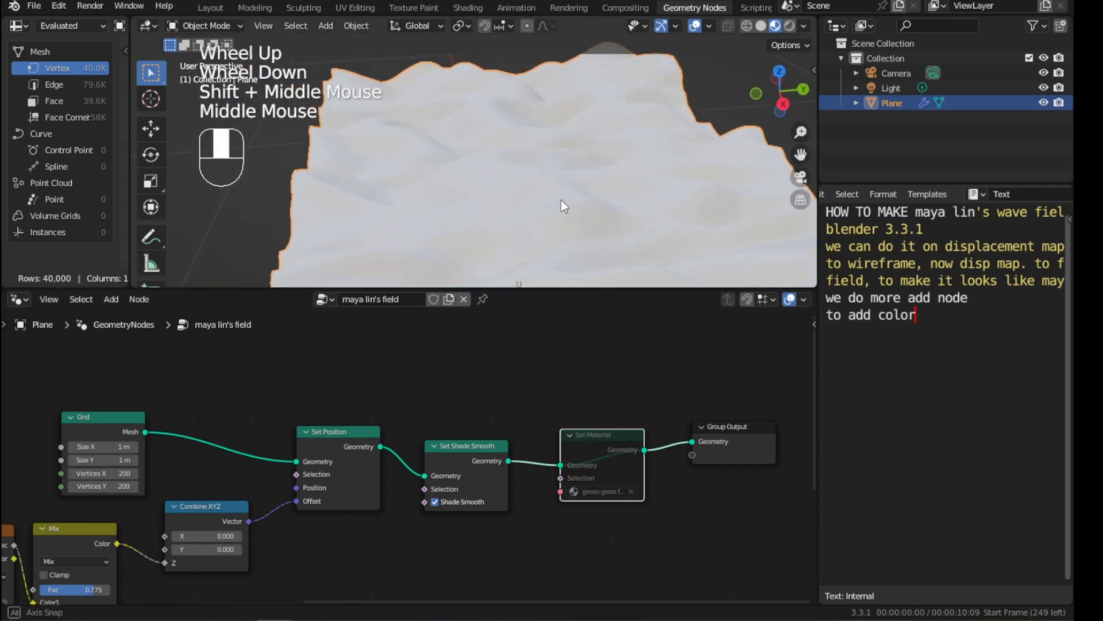
pyautogui.click(593, 434)
pyautogui.press('m')
pyautogui.moveTo(536, 190); pyautogui.dragTo(592, 208, button='middle')
pyautogui.scroll(-2, 574, 182)
pyautogui.scroll(3, 616, 199)
pyautogui.scroll(-2, 478, 405)
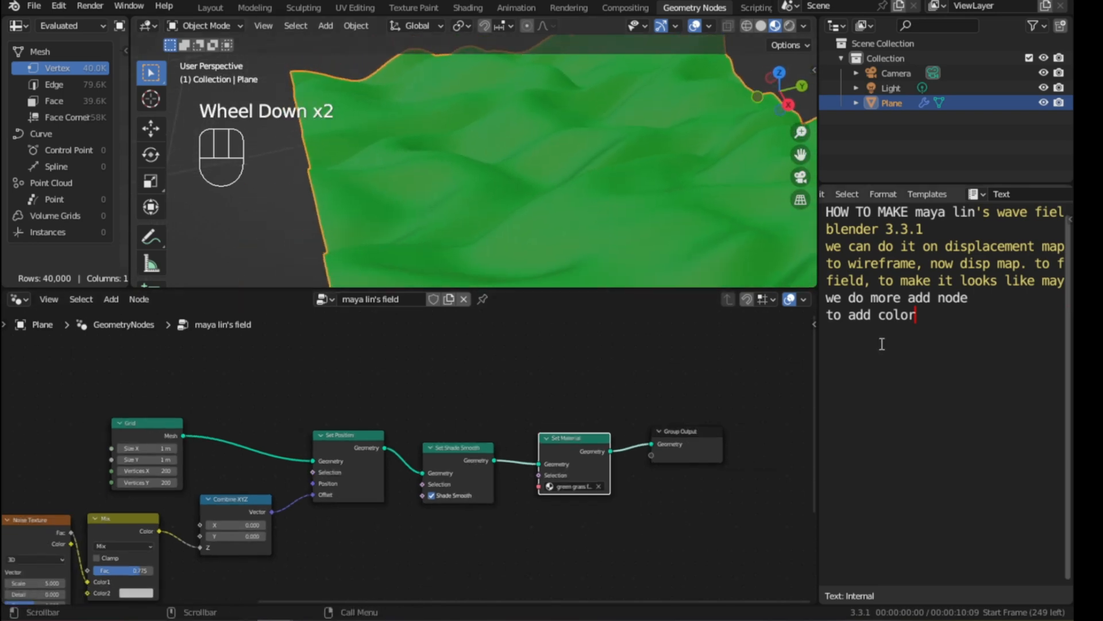
# Add the line "this is node" to the text notes
pyautogui.press('Return')
pyautogui.write('this is node')
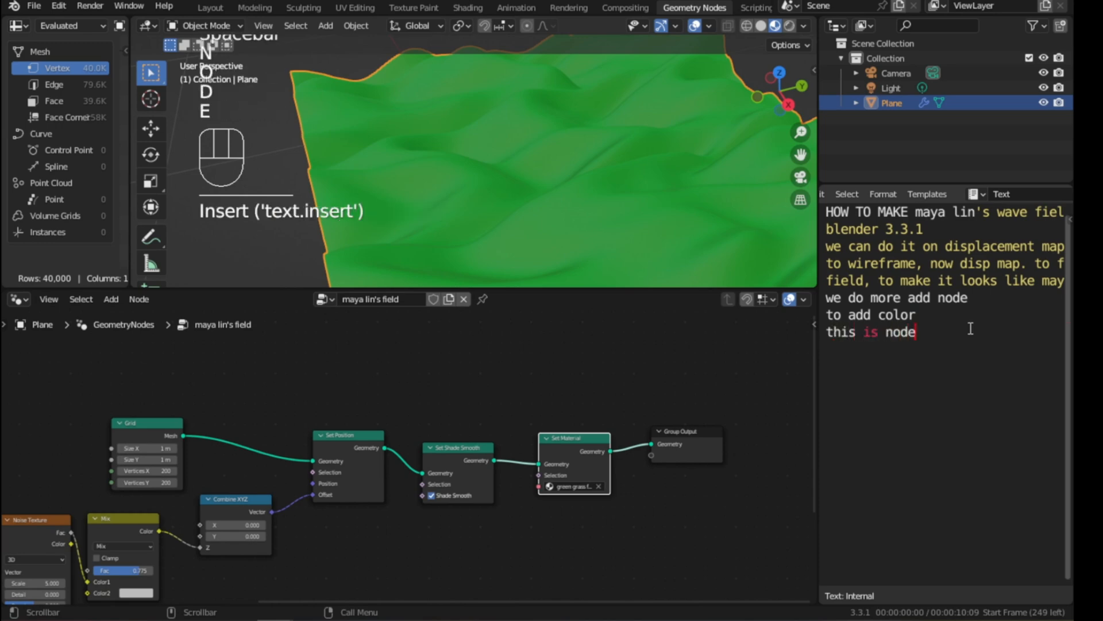
# Examine the complete node tree from Wave Texture to Group Output in a maximized node editor, and restore the layout
pyautogui.hotkey('ctrl', 'space')
pyautogui.scroll(-2, 283, 373)
pyautogui.moveTo(278, 319); pyautogui.dragTo(584, 194, button='middle')
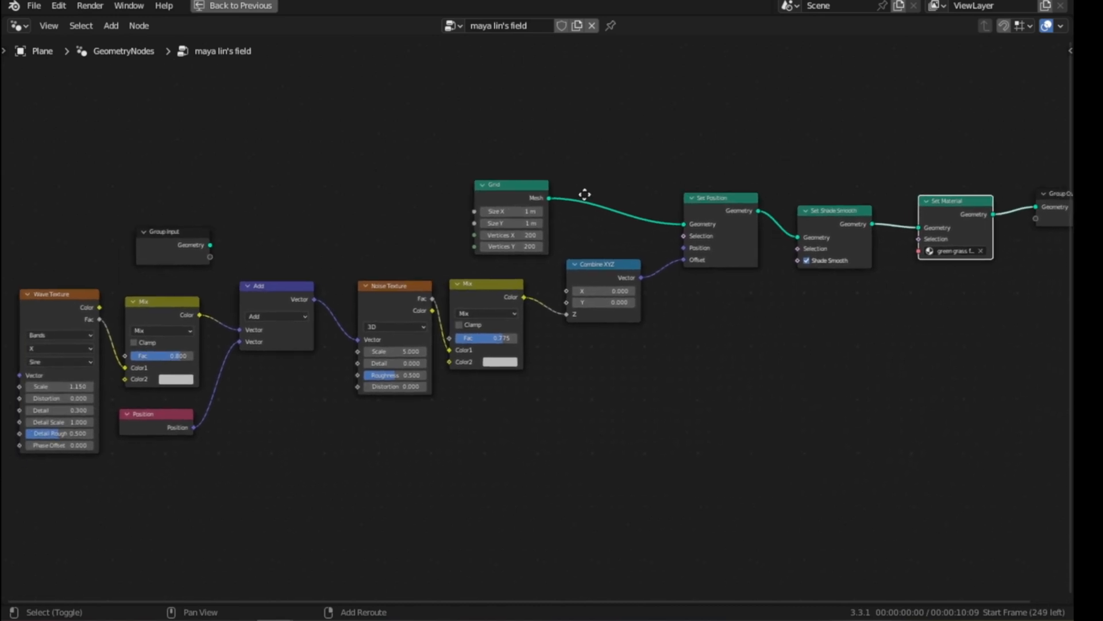
pyautogui.scroll(2, 75, 400)
pyautogui.scroll(-1, 216, 406)
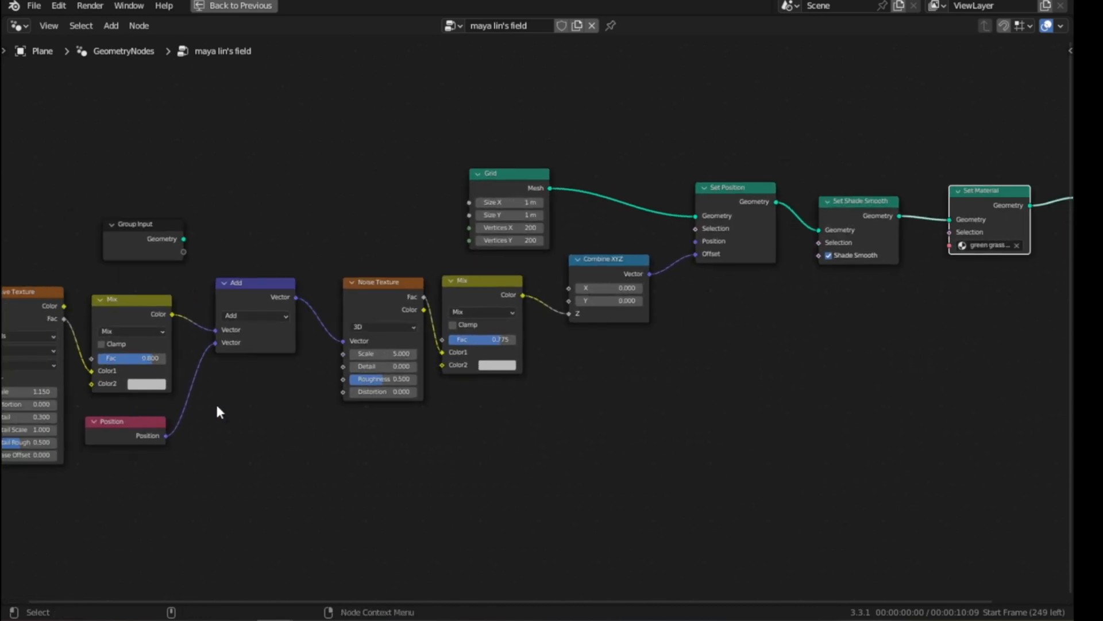
pyautogui.moveTo(217, 409); pyautogui.dragTo(356, 401, button='middle')
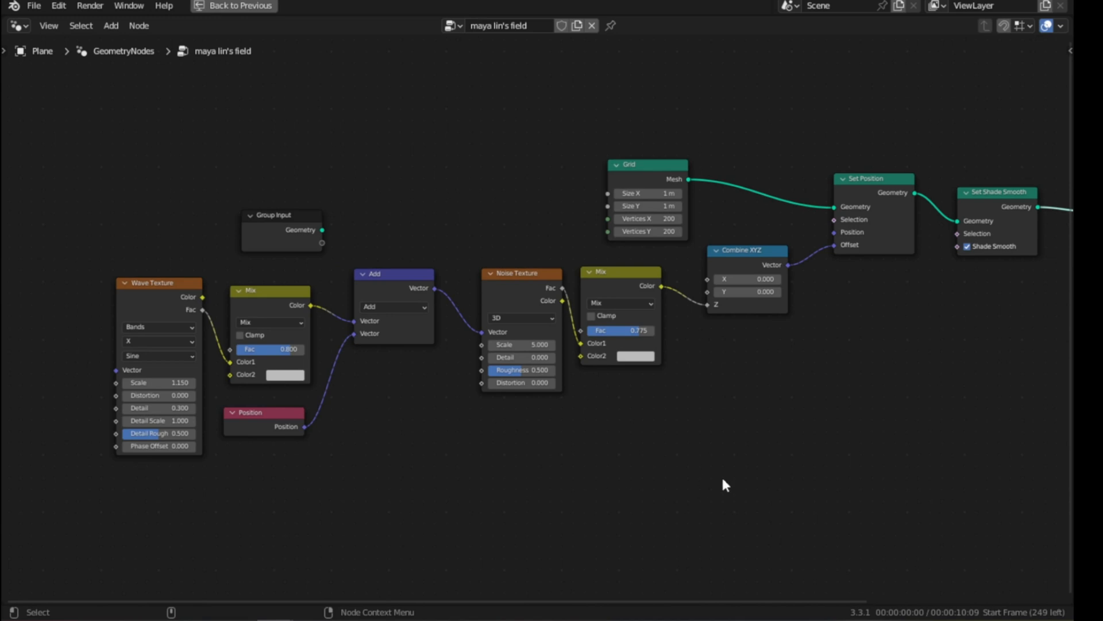
pyautogui.moveTo(910, 344); pyautogui.dragTo(640, 346, button='middle')
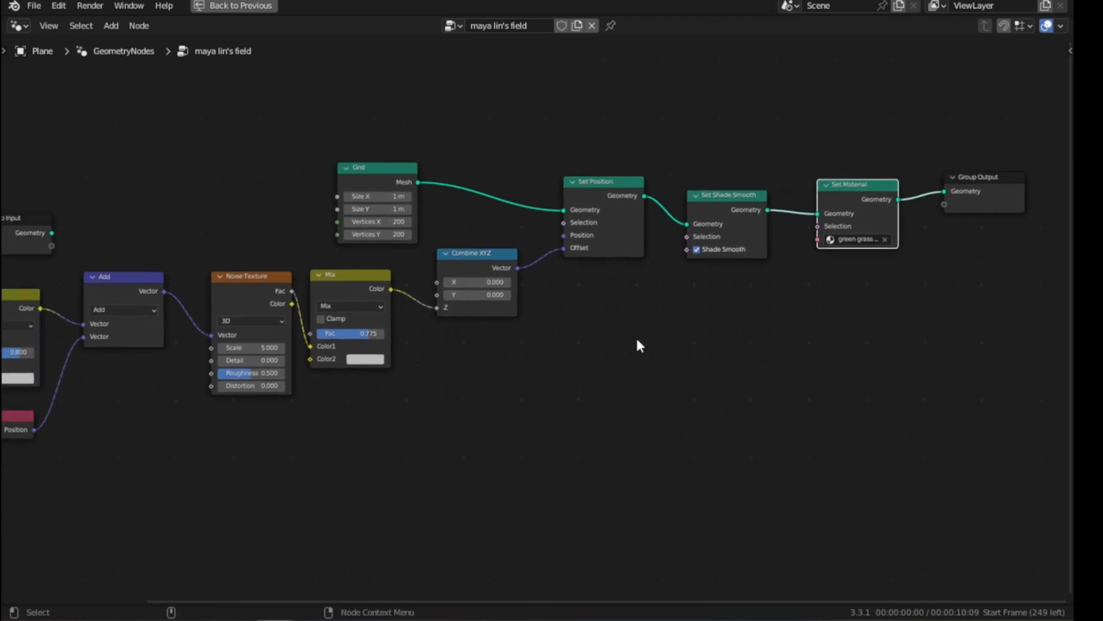
pyautogui.hotkey('ctrl', 'space')
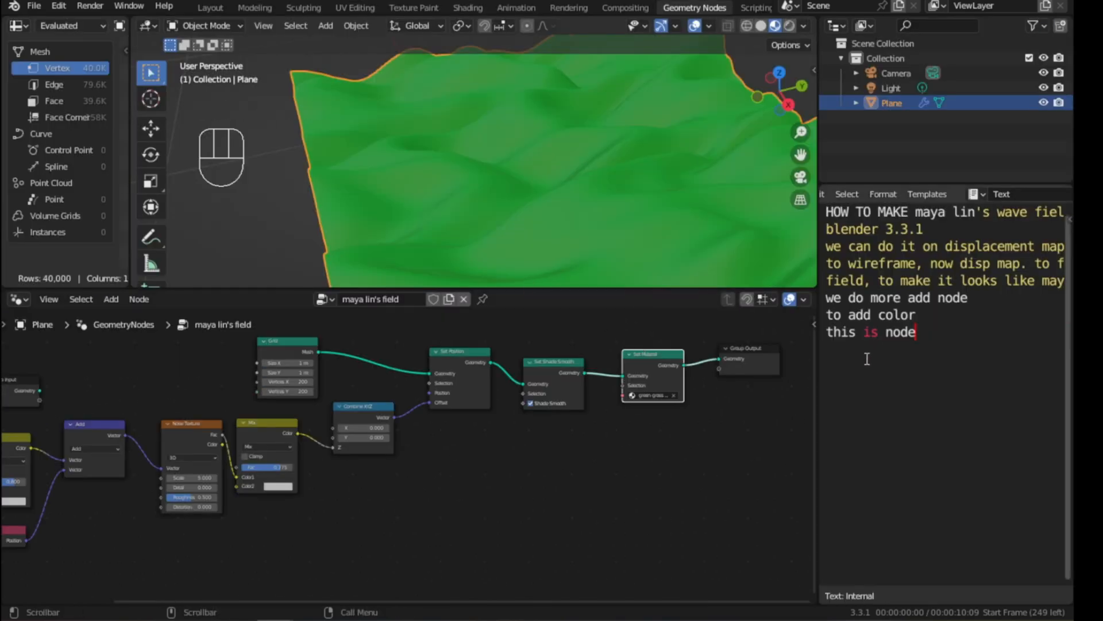
# Inspect the wave field's surface up close in the Layout workspace
pyautogui.click(210, 7)
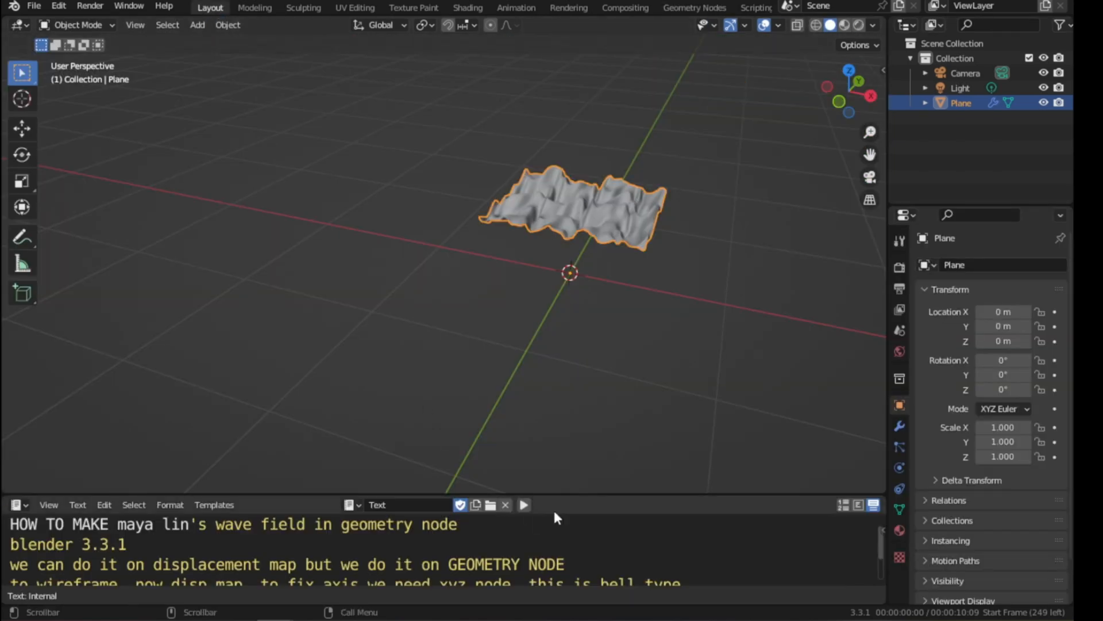
pyautogui.scroll(3, 614, 270)
pyautogui.keyDown('shift'); pyautogui.moveTo(595, 264); pyautogui.dragTo(680, 320, button='middle'); pyautogui.keyUp('shift')
pyautogui.scroll(4, 494, 315)
pyautogui.moveTo(519, 193)
pyautogui.mouseDown(button='middle')
pyautogui.moveTo(499, 206)
pyautogui.moveTo(493, 248)
pyautogui.moveTo(554, 217)
pyautogui.moveTo(503, 234)
pyautogui.moveTo(509, 241)
pyautogui.mouseUp(button='middle')
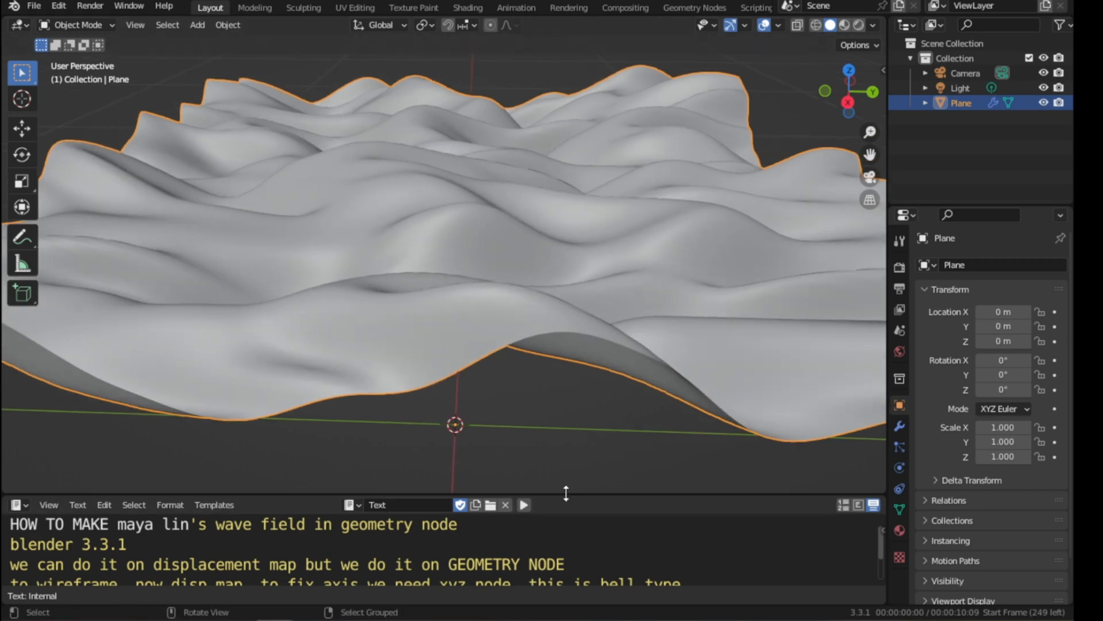
# Resize the text notes area and add the indented line "gracias por ver" below "this is node"
pyautogui.moveTo(566, 493); pyautogui.dragTo(566, 384)
pyautogui.press('Return')
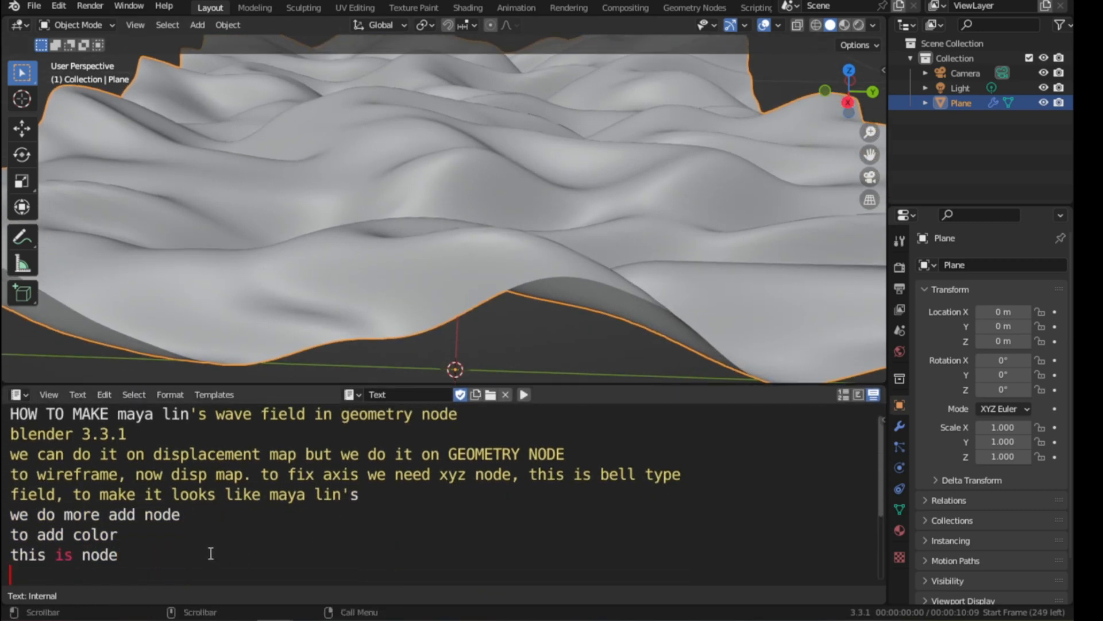
pyautogui.press('Return')
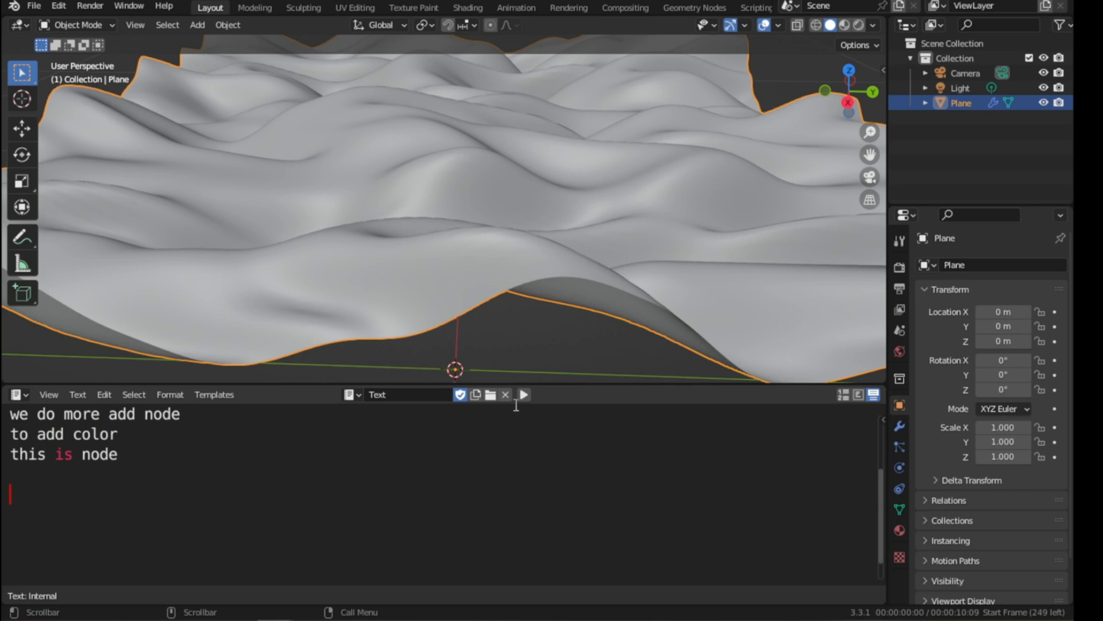
pyautogui.moveTo(535, 386); pyautogui.dragTo(518, 463)
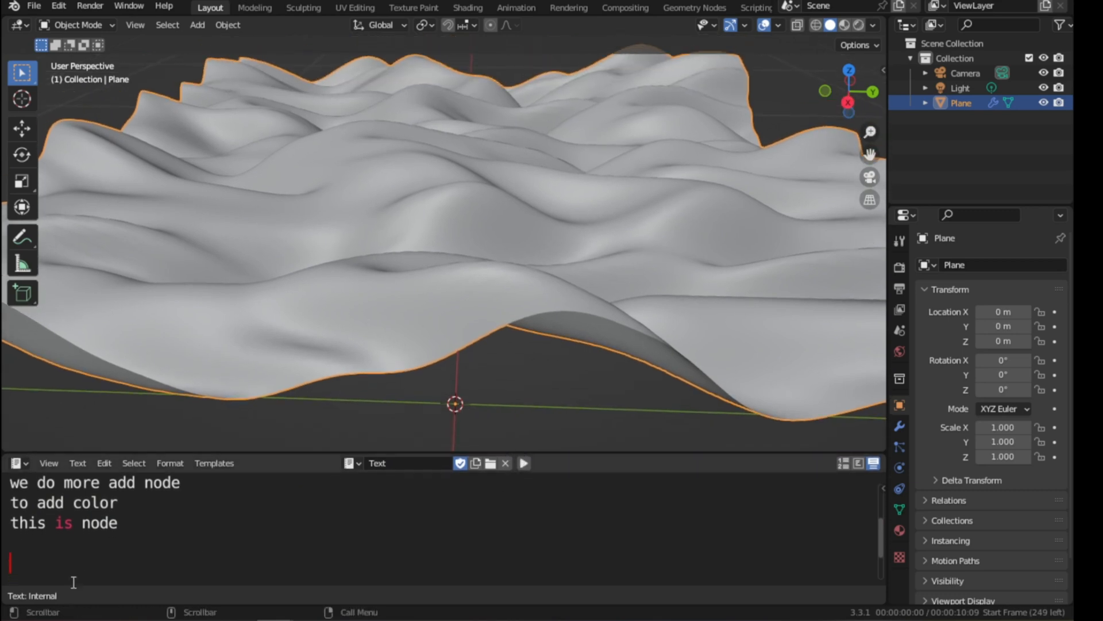
pyautogui.press('BackSpace')
pyautogui.write('gracias por ver')
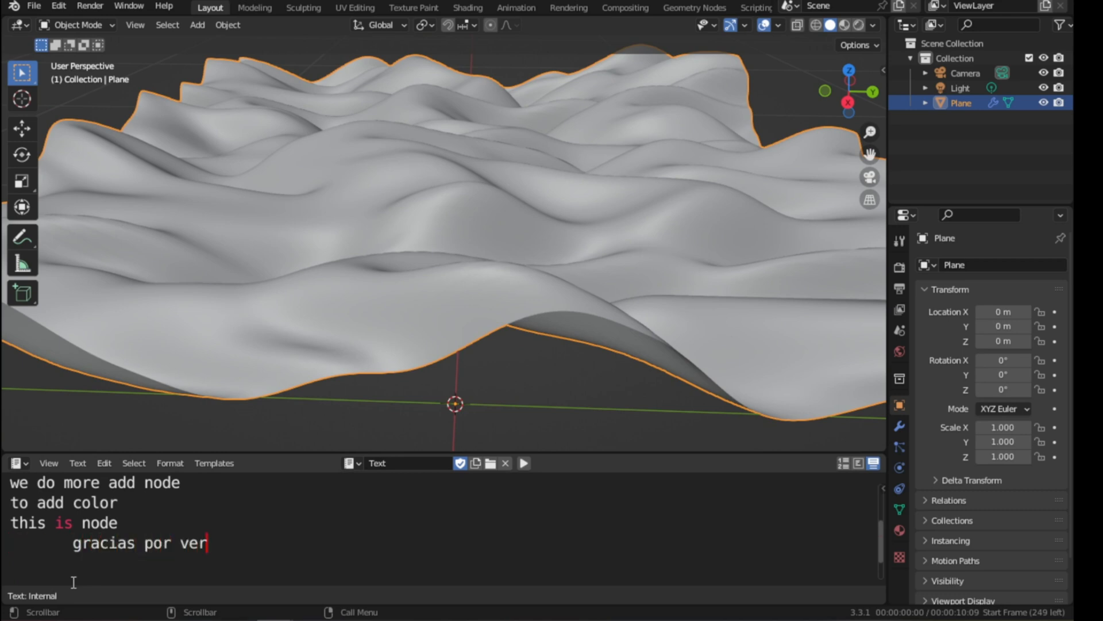
# Add the line "we have 500+ blender tutorial, you just check it out" to the text notes
pyautogui.press('Return')
pyautogui.write('we have ')
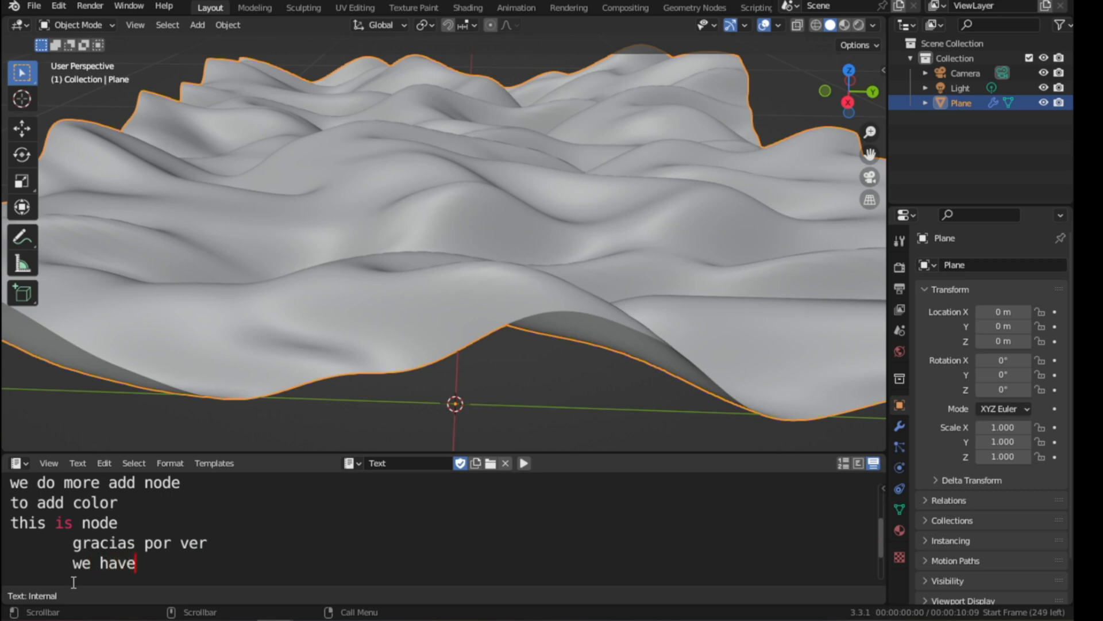
pyautogui.write('500+ blender tuto')
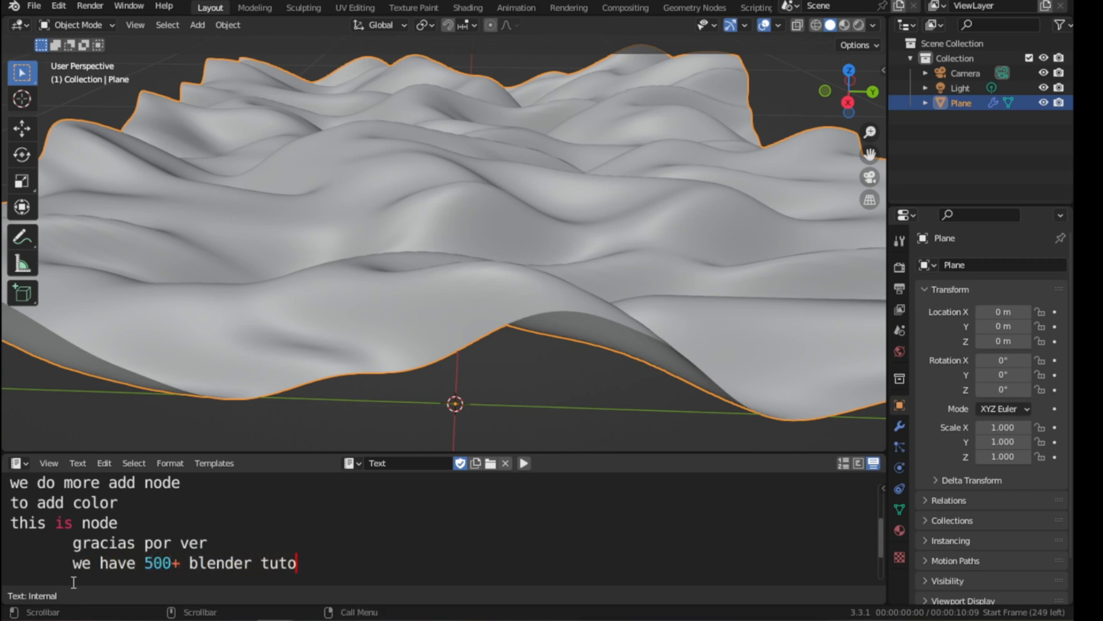
pyautogui.write('rial, you jus')
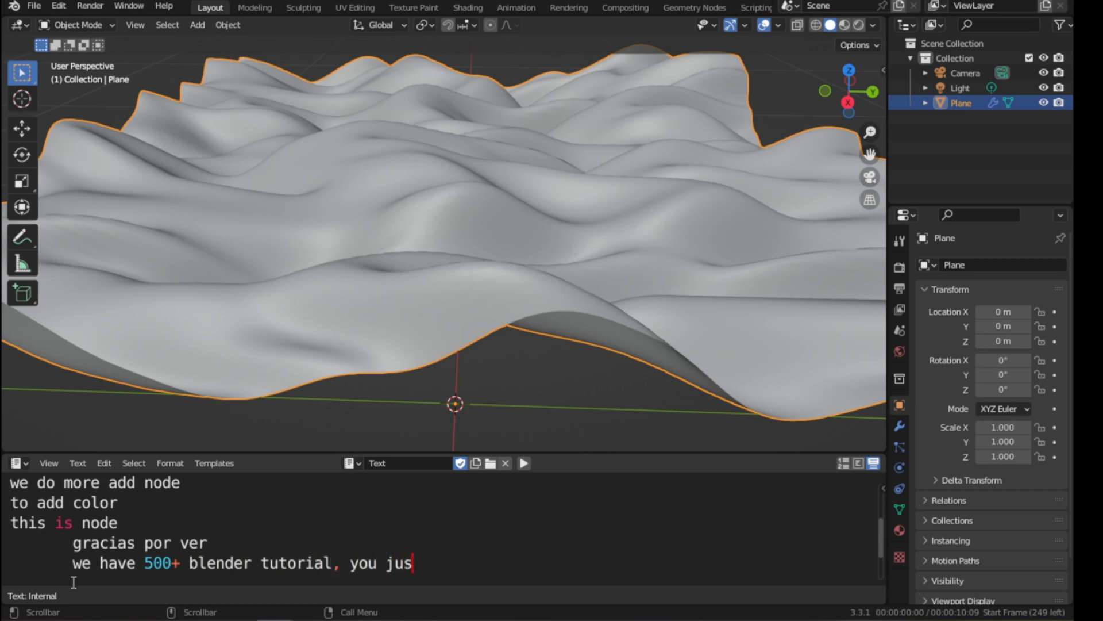
pyautogui.write('t check it out')
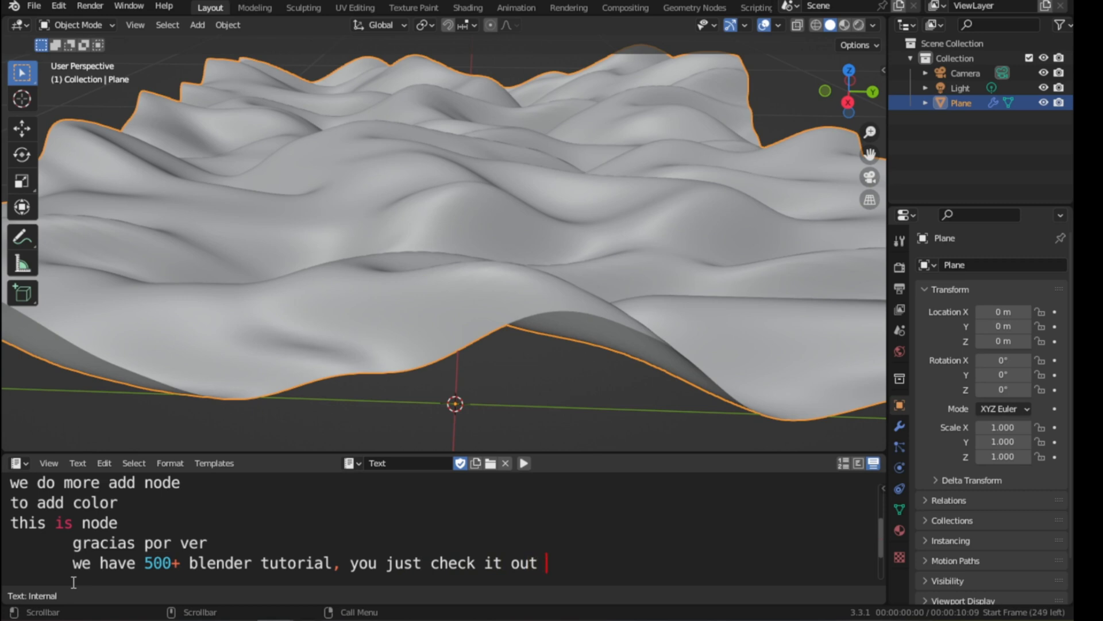
# Replace the notes area with a shorter timeline, and show the wave field in a maximized 3D viewport without overlays or tool shelf
pyautogui.hotkey('shift', 'F12')
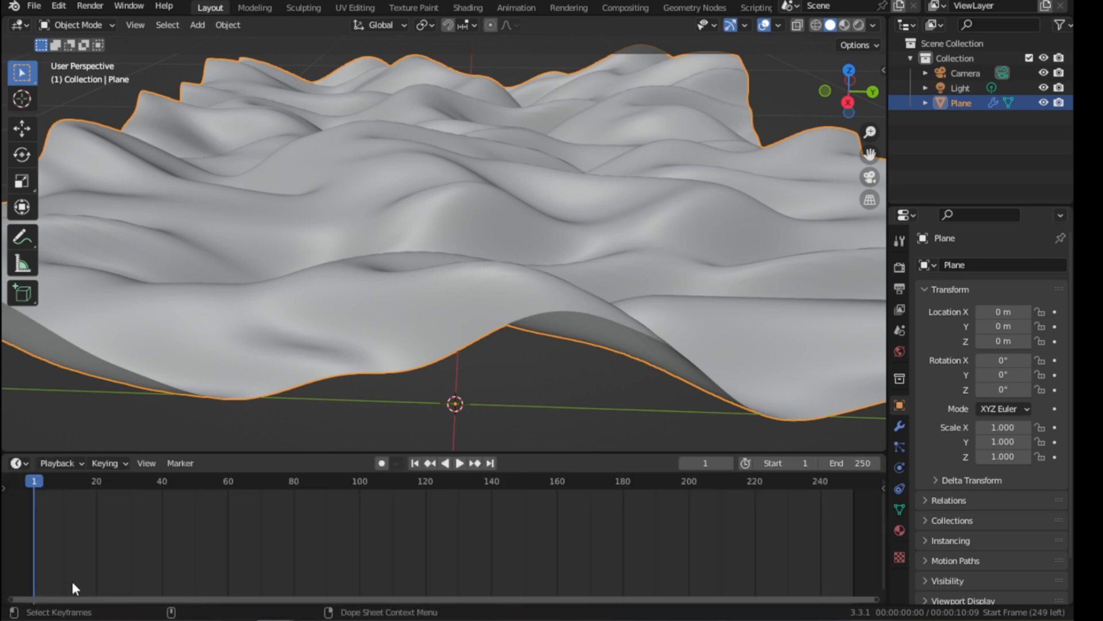
pyautogui.moveTo(526, 455); pyautogui.dragTo(546, 532)
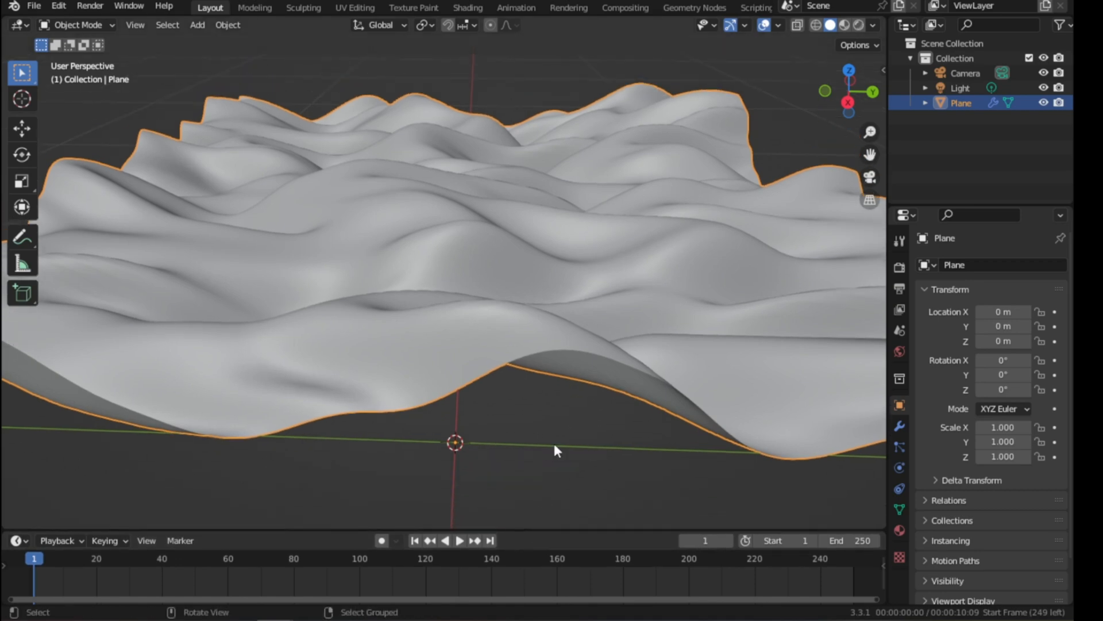
pyautogui.hotkey('ctrl', 'space')
pyautogui.moveTo(562, 442); pyautogui.dragTo(591, 446, button='middle')
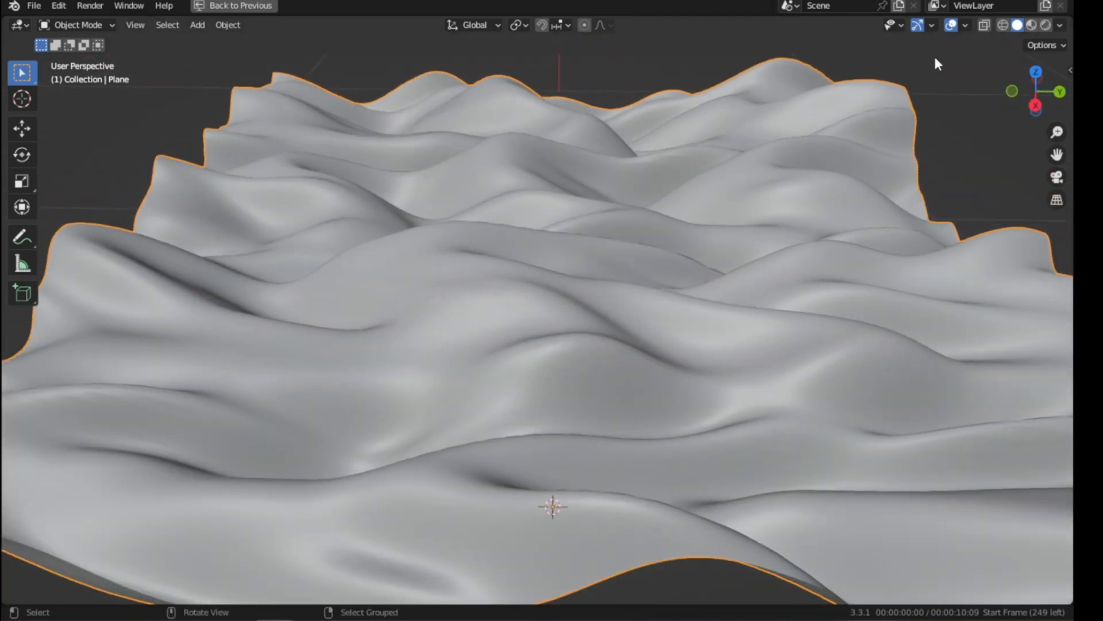
pyautogui.click(951, 25)
pyautogui.press('t')
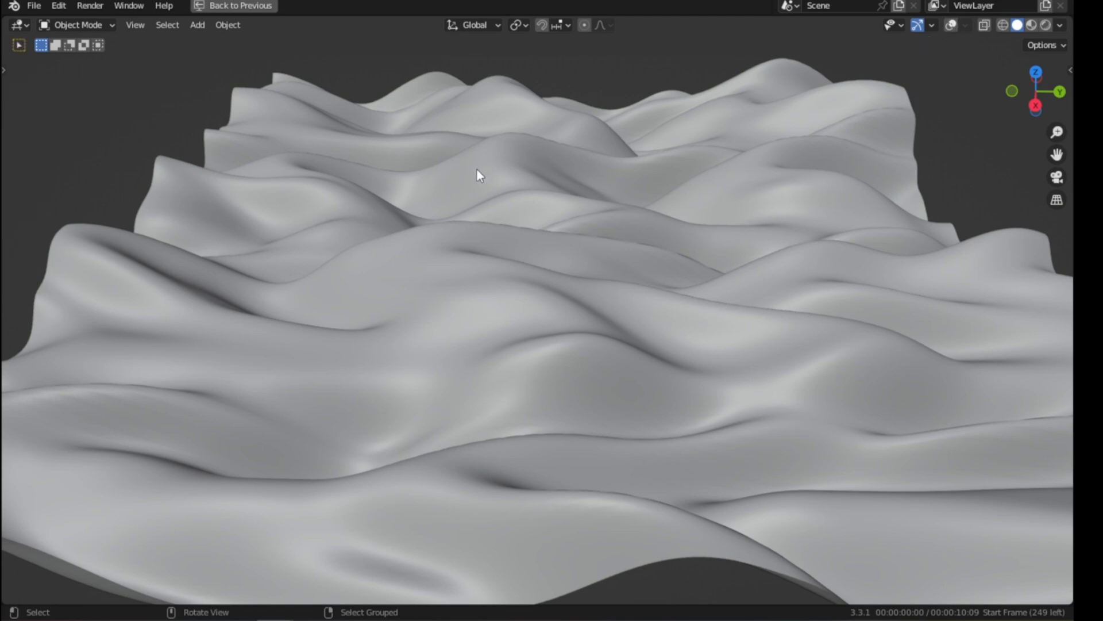